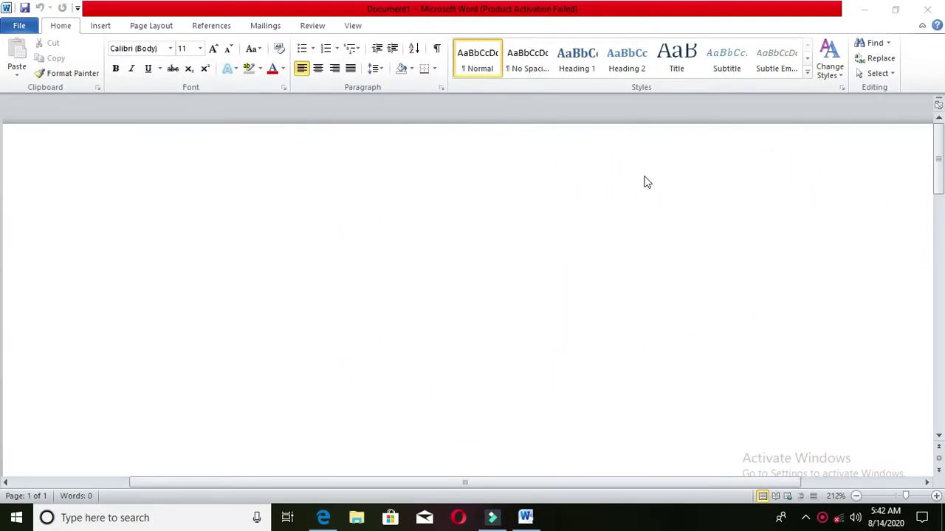
Apply Narrow page margins to the document
click(151, 26)
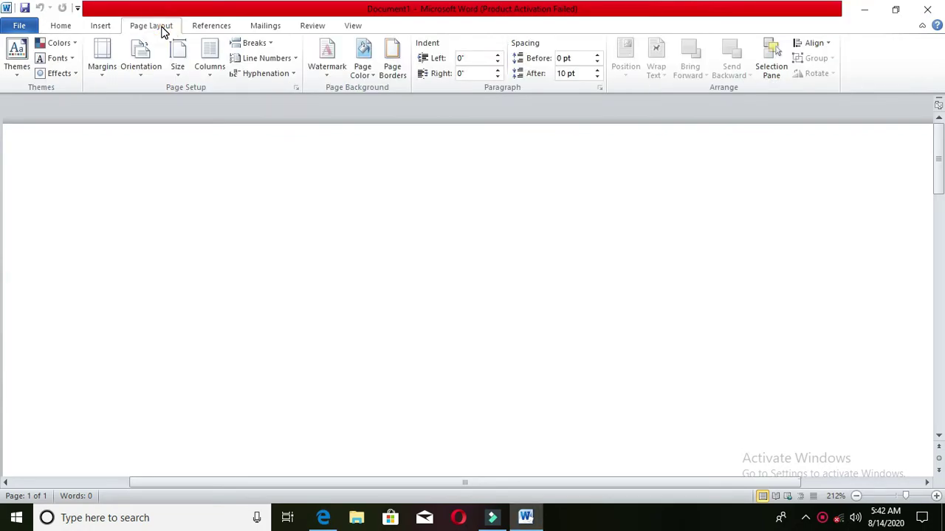
click(98, 53)
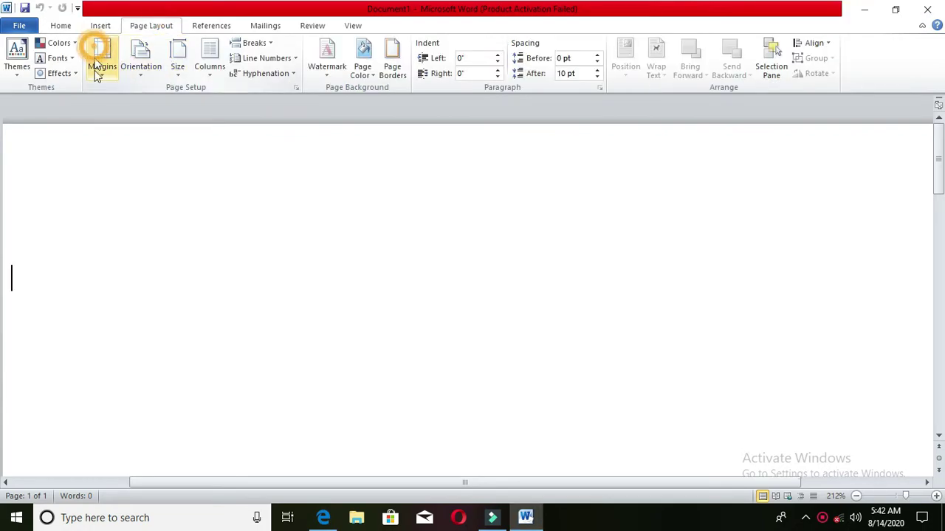
click(111, 183)
Set a custom paper size of 3.37 inches wide by 2.125 inches tall
click(177, 62)
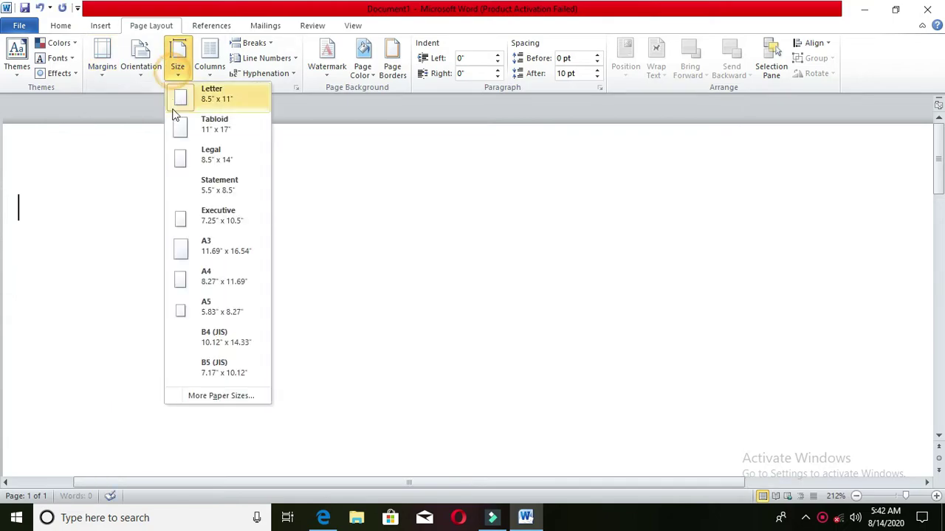
click(220, 396)
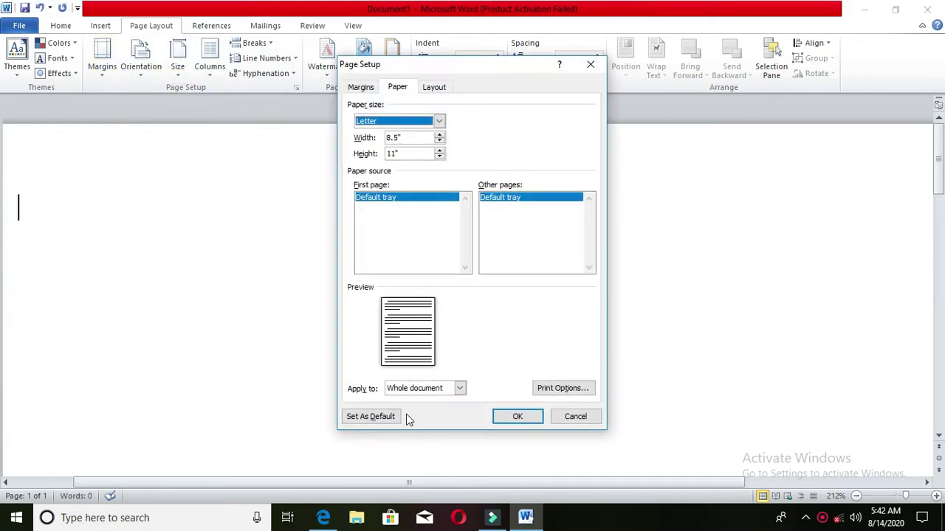
click(418, 139)
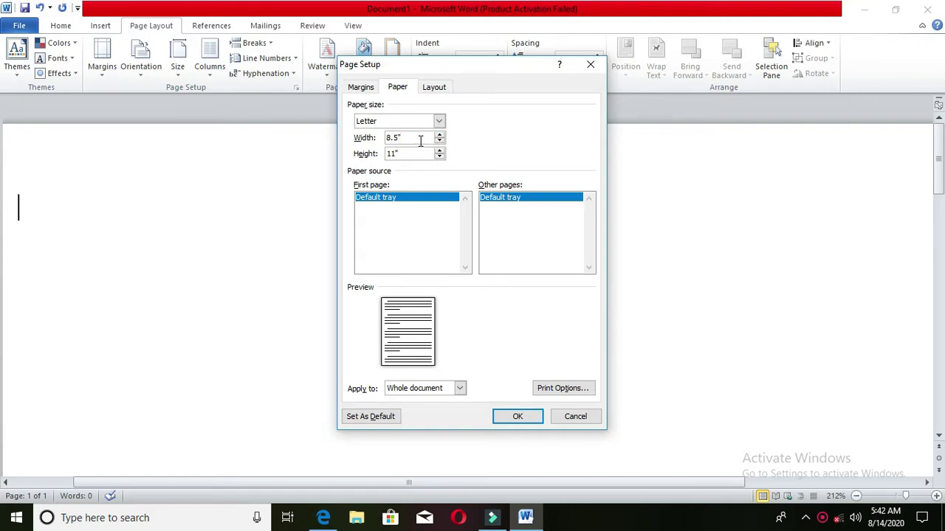
text(3)
text(.)
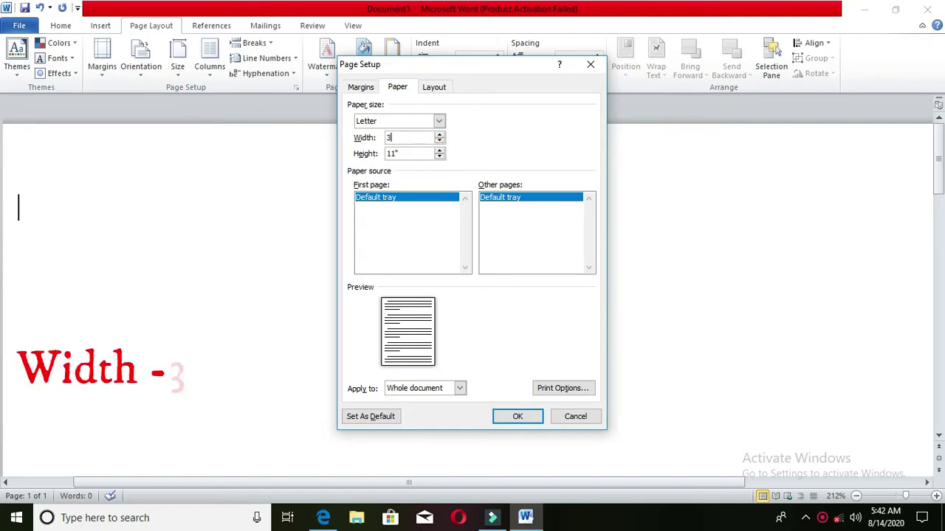
text(37)
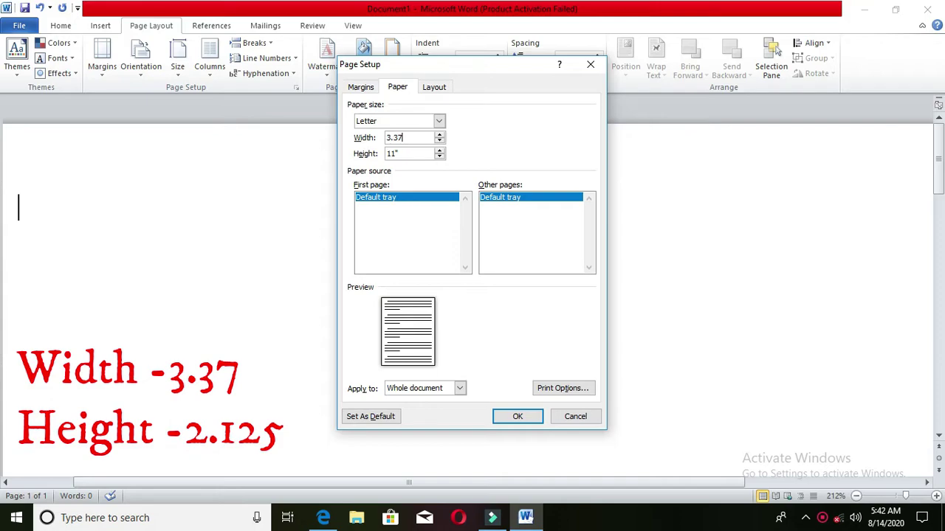
click(415, 152)
text(2.125)
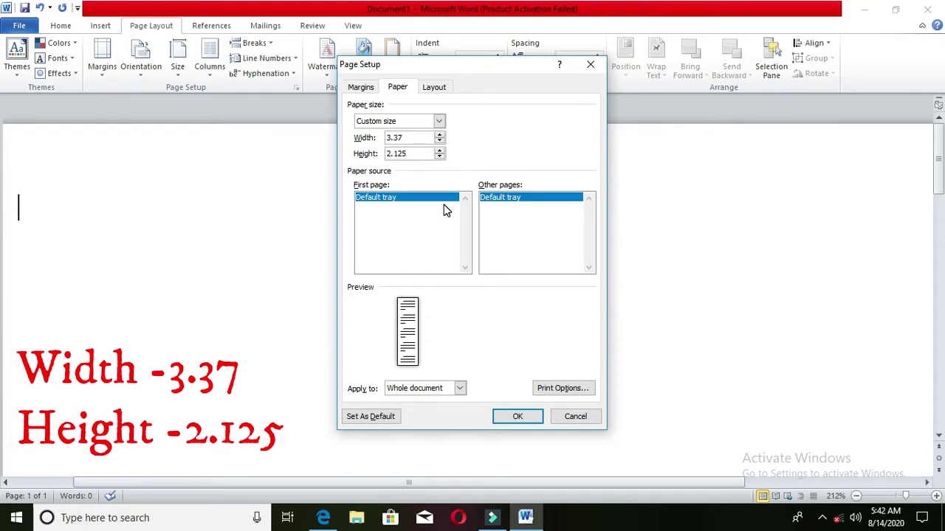
click(523, 418)
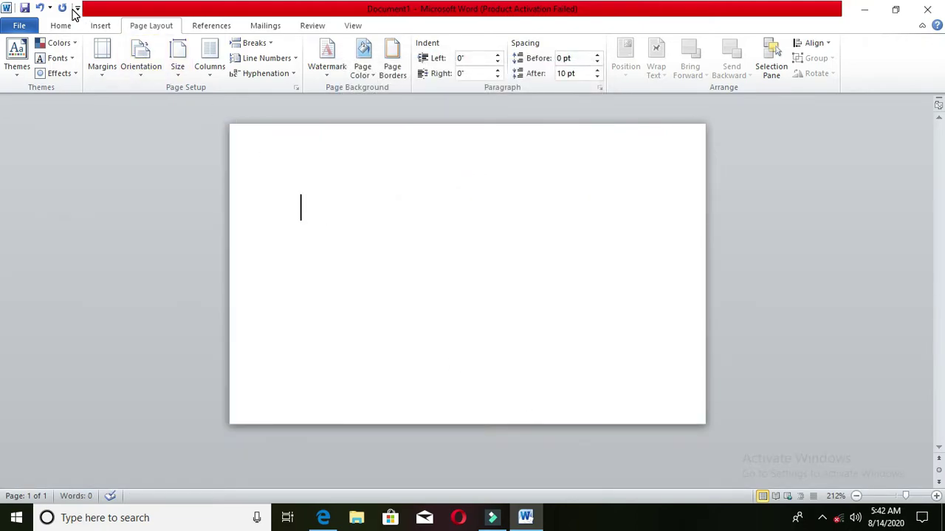
Draw a rounded rectangle across the page, stretching it to the bottom-right corner
click(99, 25)
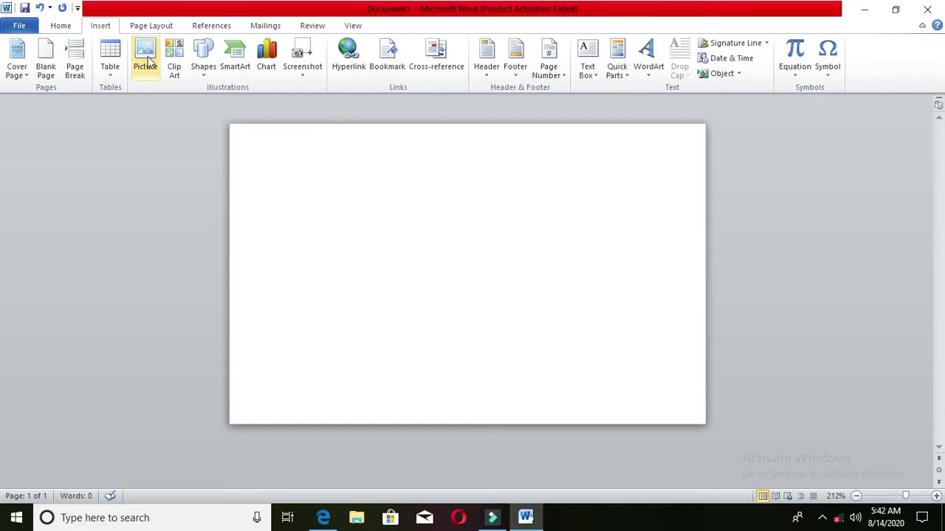
click(206, 50)
click(267, 103)
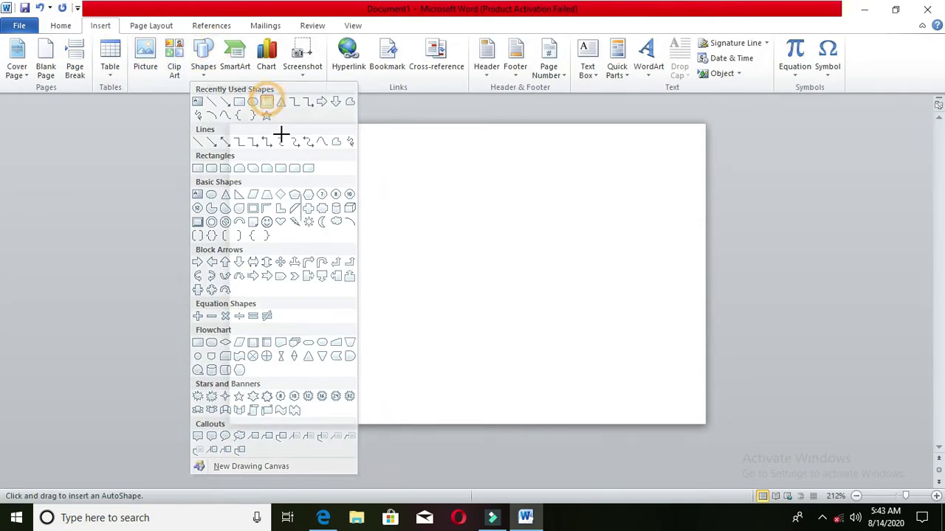
mouse_move(233, 129)
mouse_down()
mouse_move(635, 393)
mouse_move(702, 399)
mouse_up()
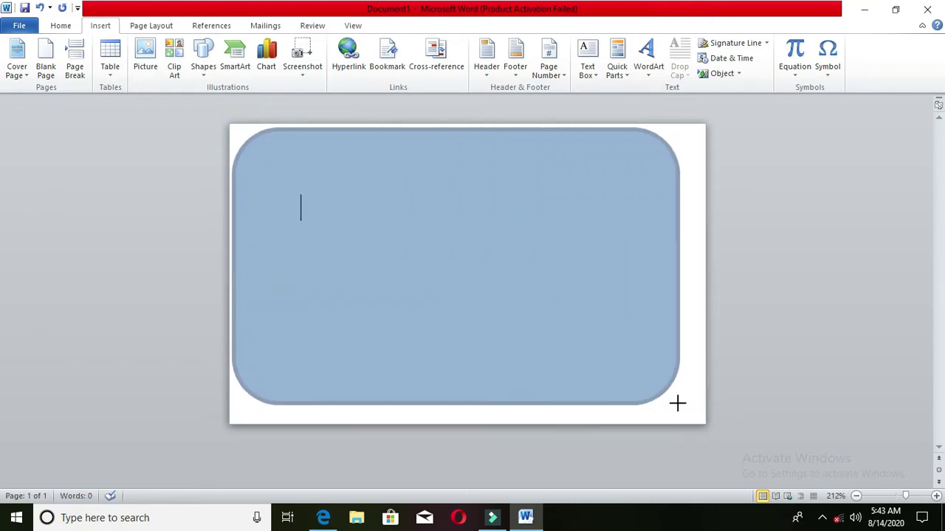
drag(702, 399, 691, 413)
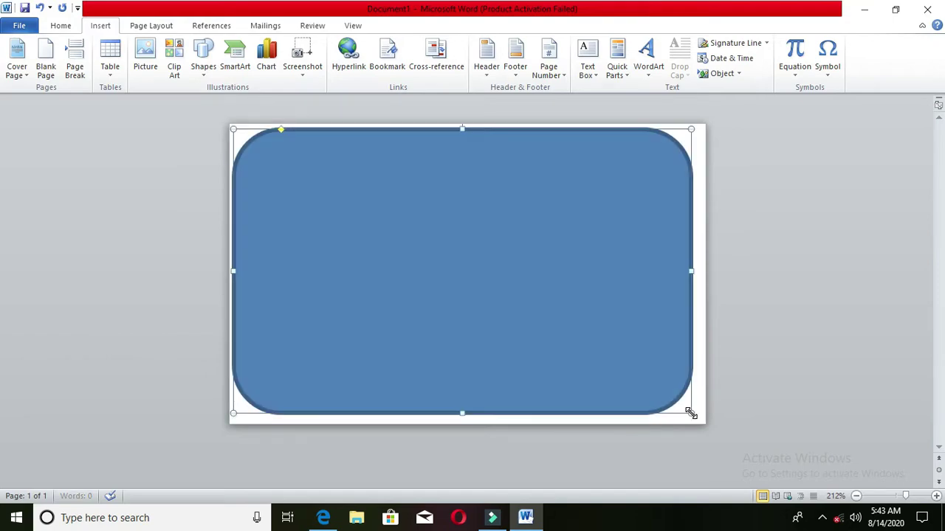
Nudge the rounded rectangle down and right with the arrow keys
key(Right)
key(Right)
key(Down)
key(Down)
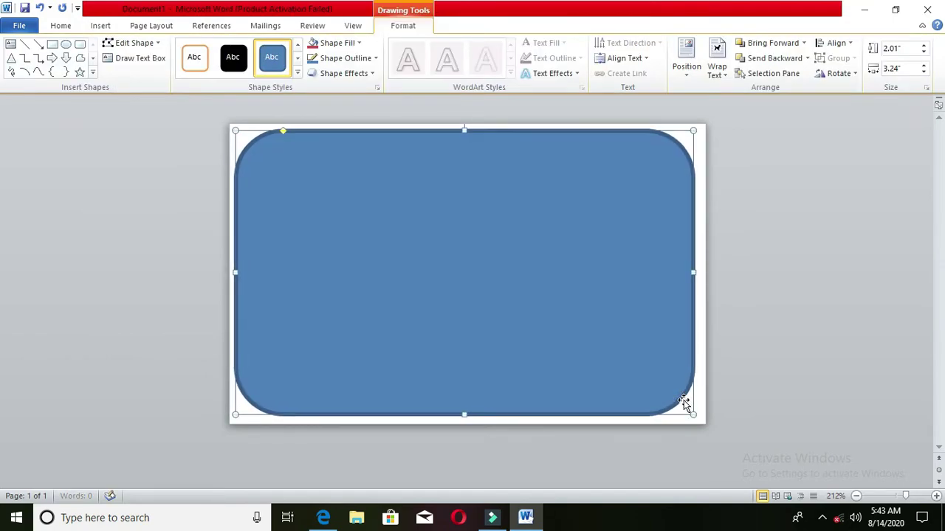
key(Down)
key(Down)
key(Down)
key(Down)
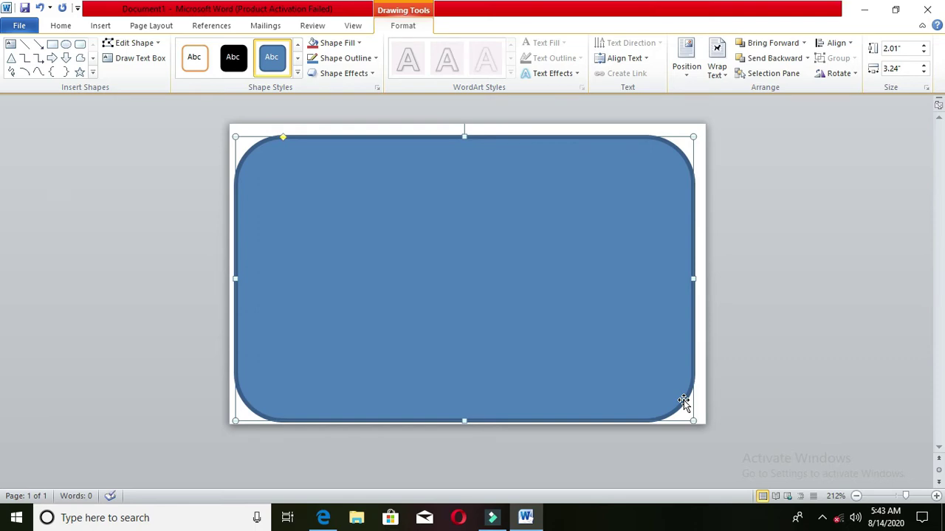
key(Right)
key(Right)
key(Down)
key(Up)
key(Up)
key(Up)
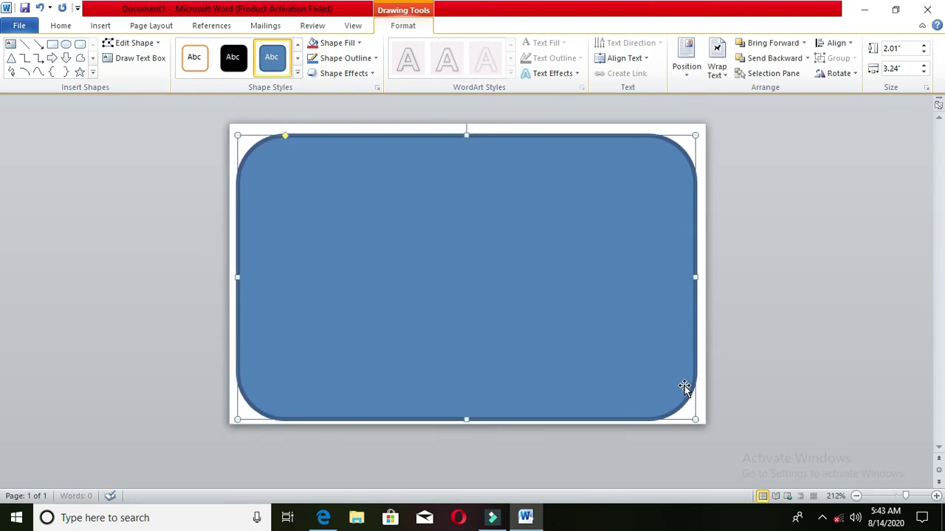
key(Up)
Shorten the rectangle slightly from the bottom so it fits within the page
click(762, 335)
click(593, 315)
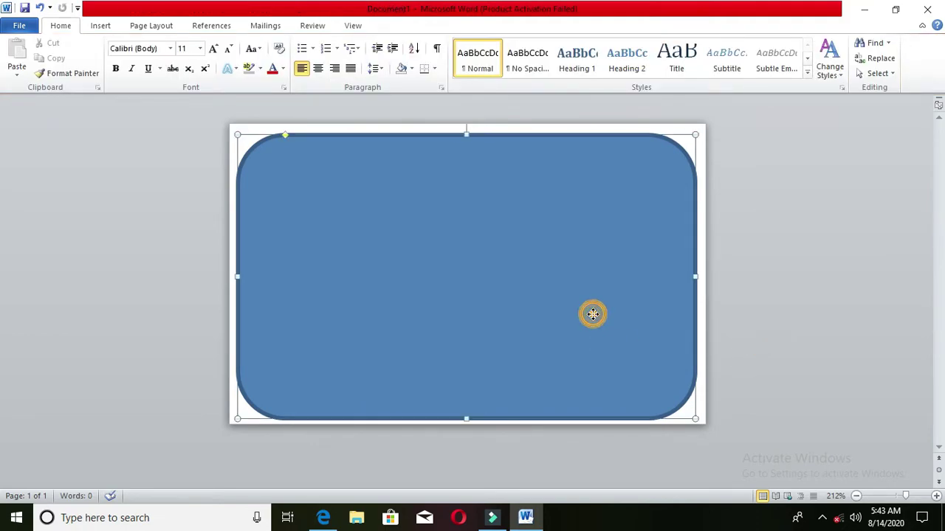
click(733, 325)
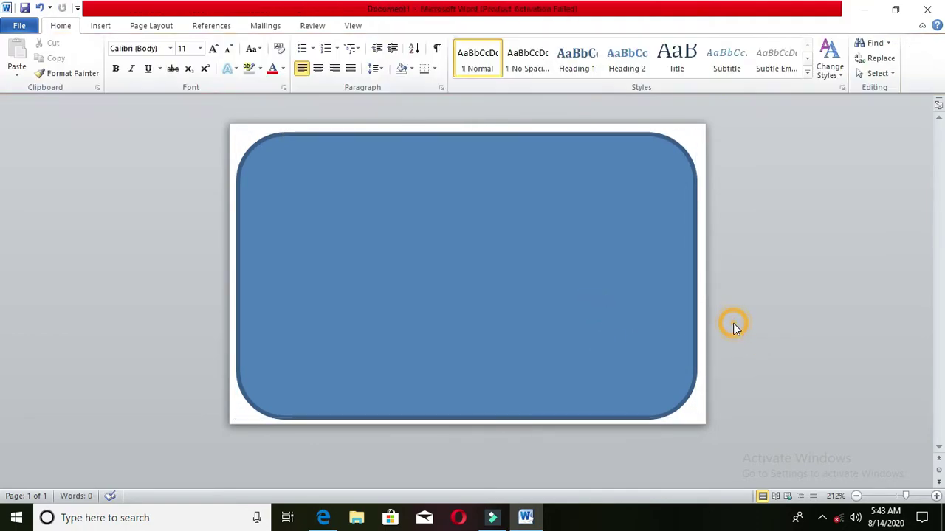
click(627, 291)
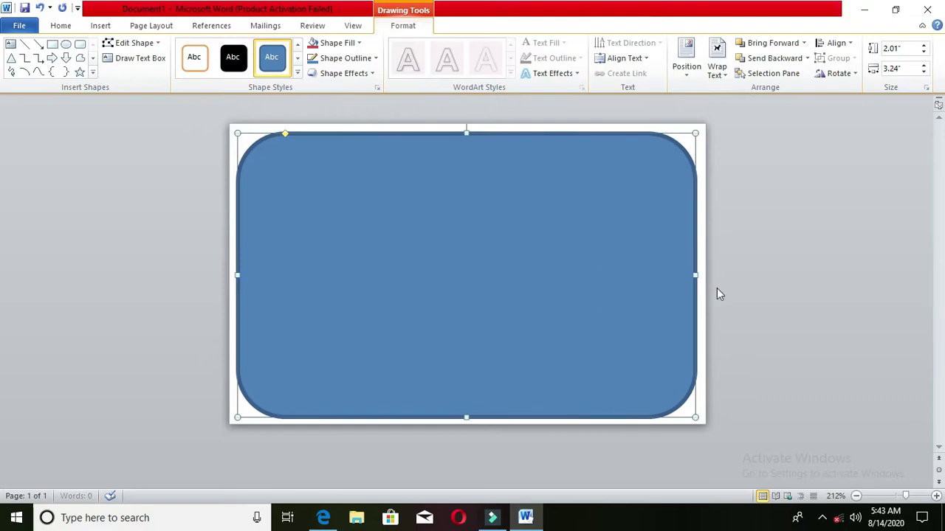
click(849, 261)
click(512, 288)
drag(465, 417, 465, 413)
click(792, 251)
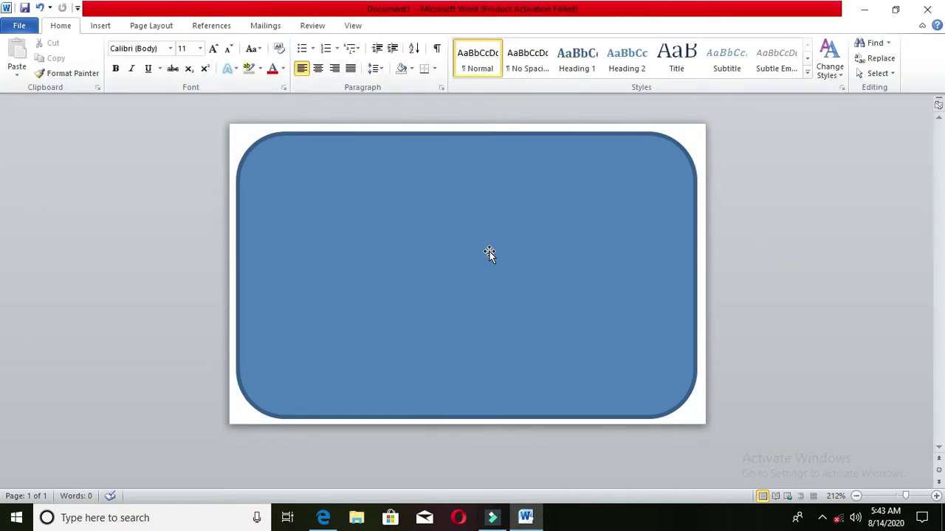
click(489, 253)
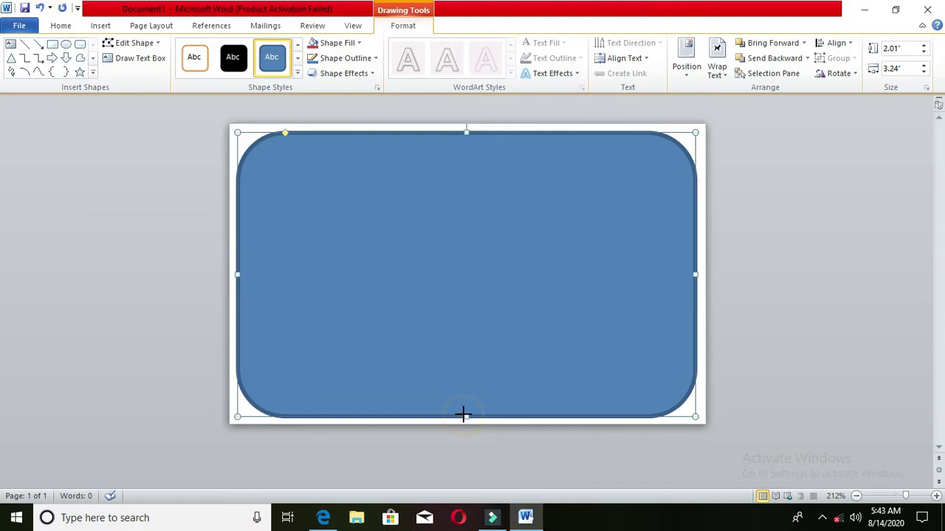
drag(464, 415, 464, 407)
Adjust the rectangle's right edge to the page, about 1.95 × 3.28 inches overall
click(851, 312)
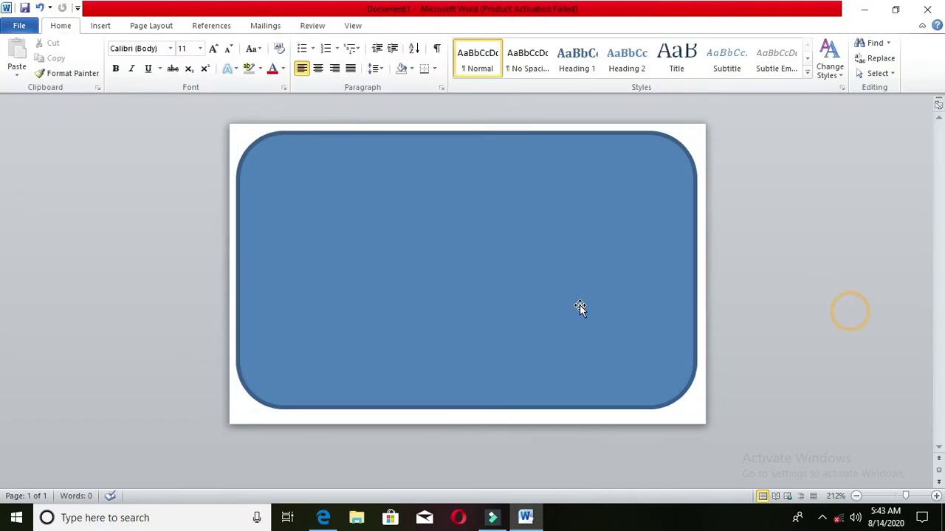
click(577, 306)
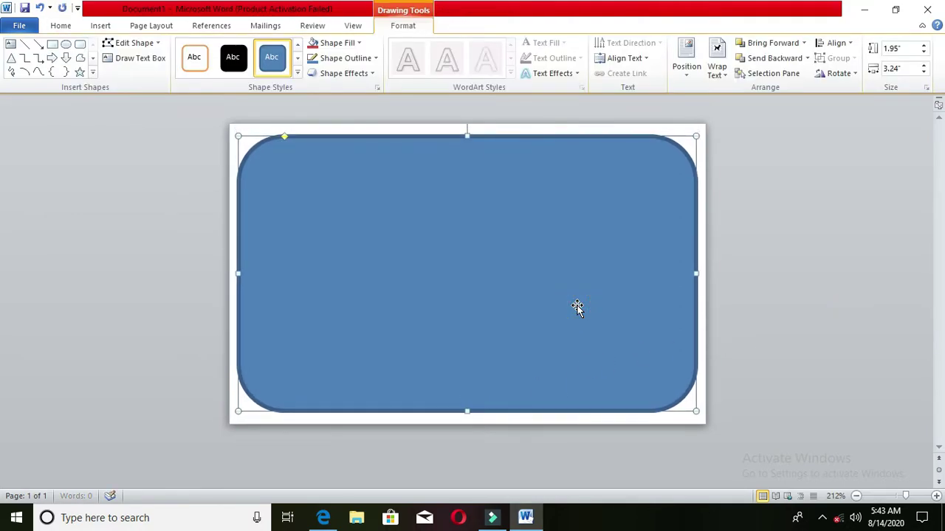
click(874, 275)
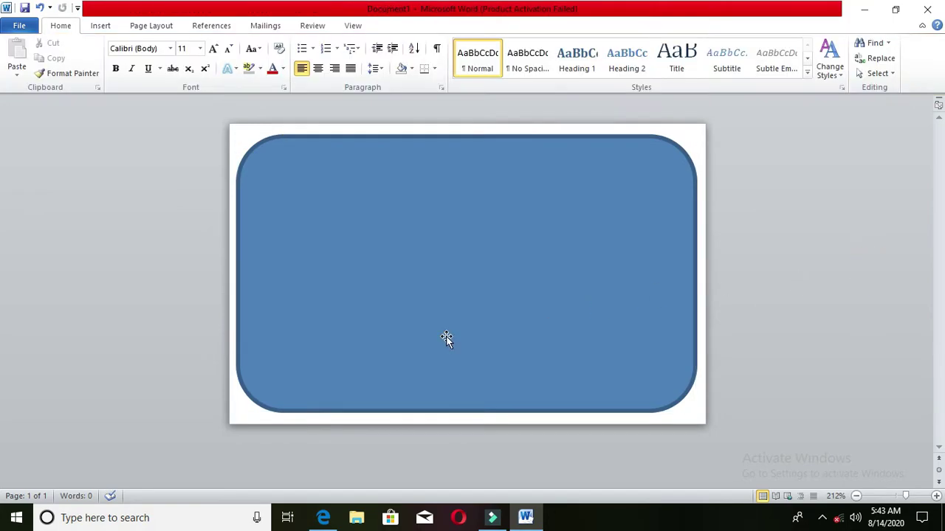
click(446, 338)
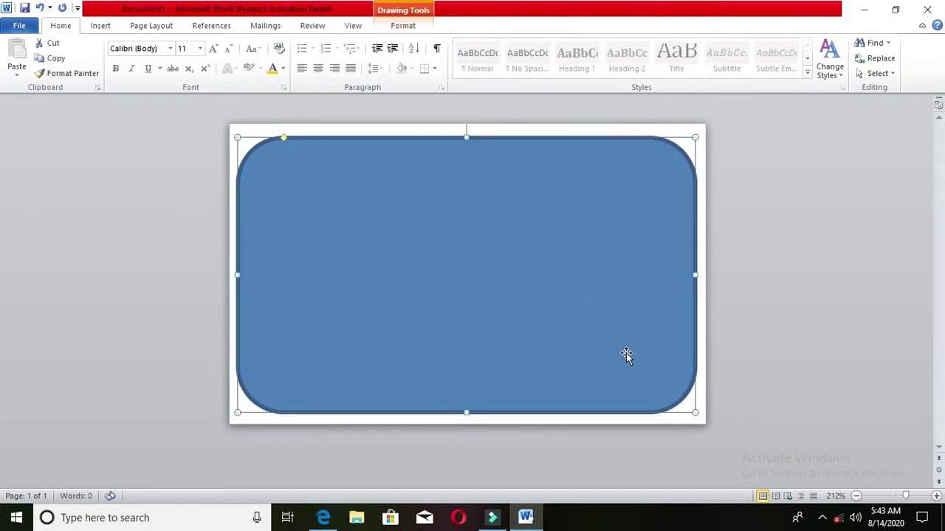
click(791, 247)
click(578, 237)
drag(695, 276, 693, 287)
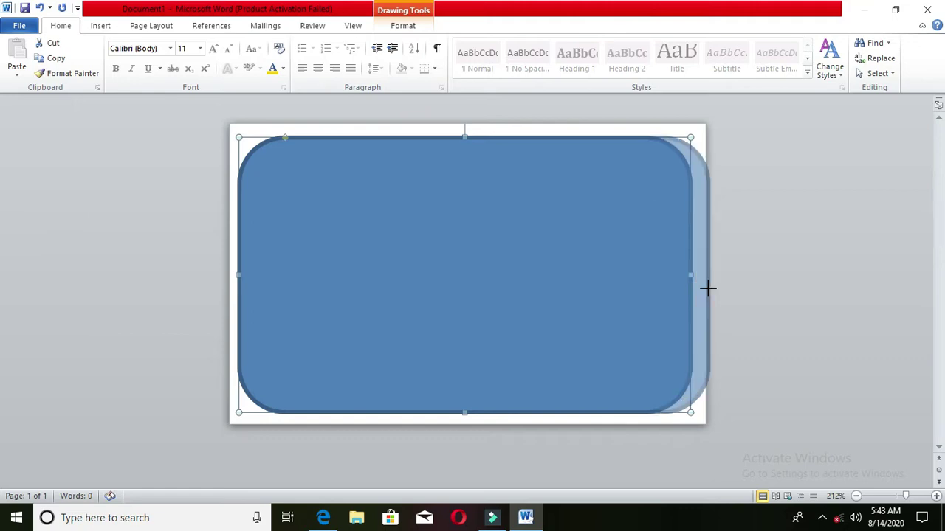
drag(693, 286, 702, 290)
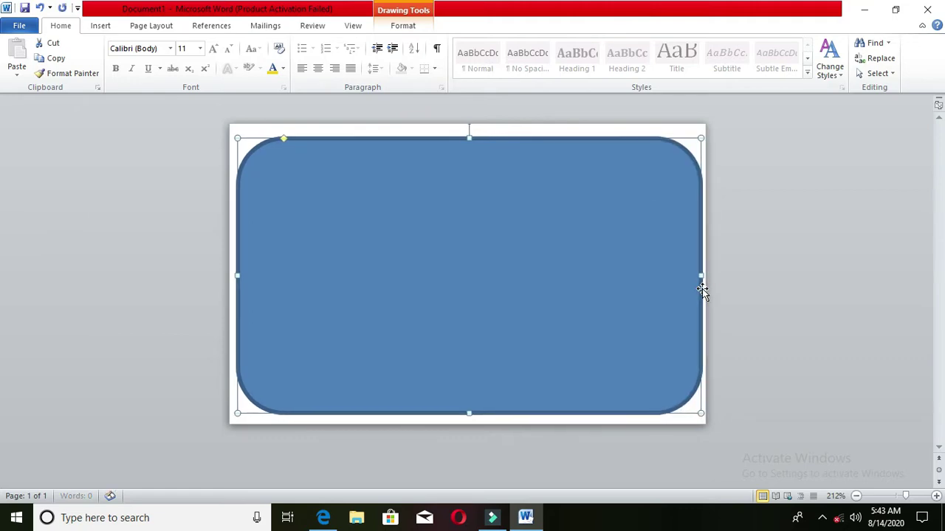
click(755, 262)
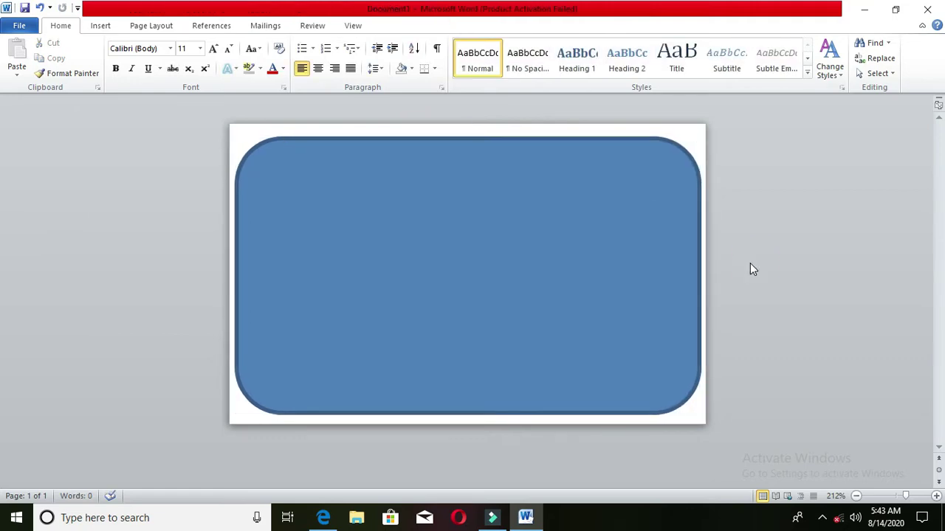
click(583, 296)
click(753, 225)
click(583, 284)
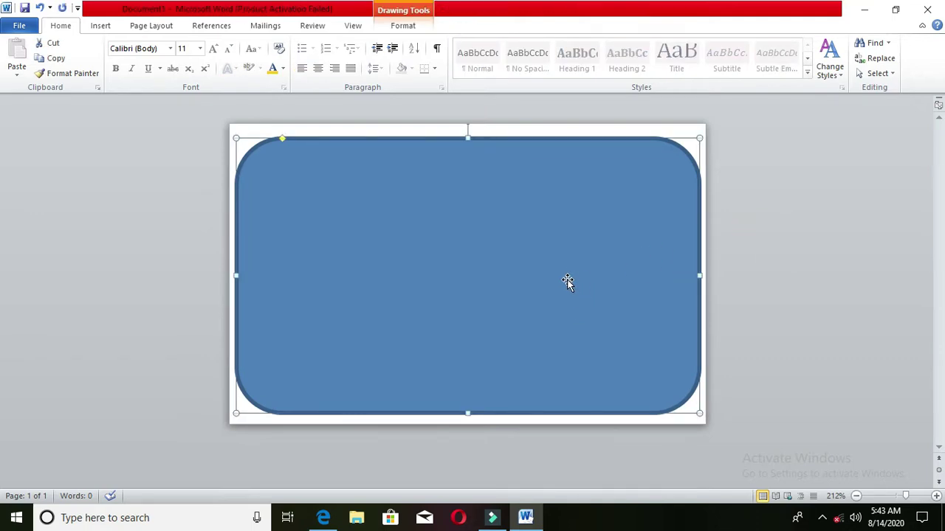
click(837, 276)
click(678, 259)
Remove the card shape's outline and fill it with red
click(403, 25)
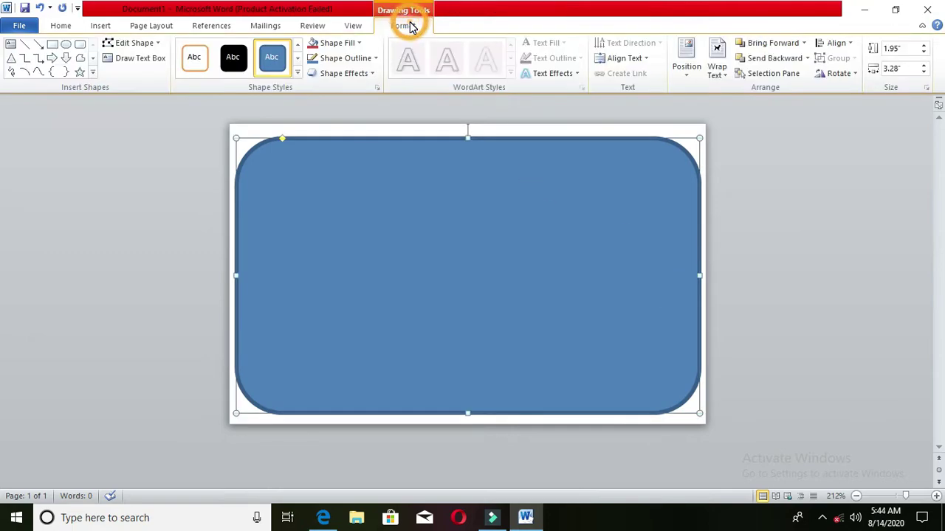
click(346, 62)
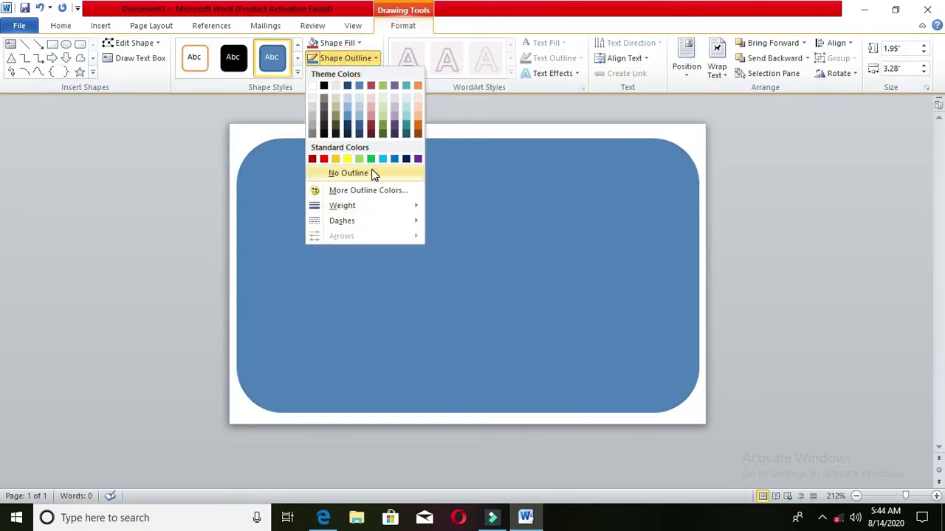
click(371, 172)
click(352, 44)
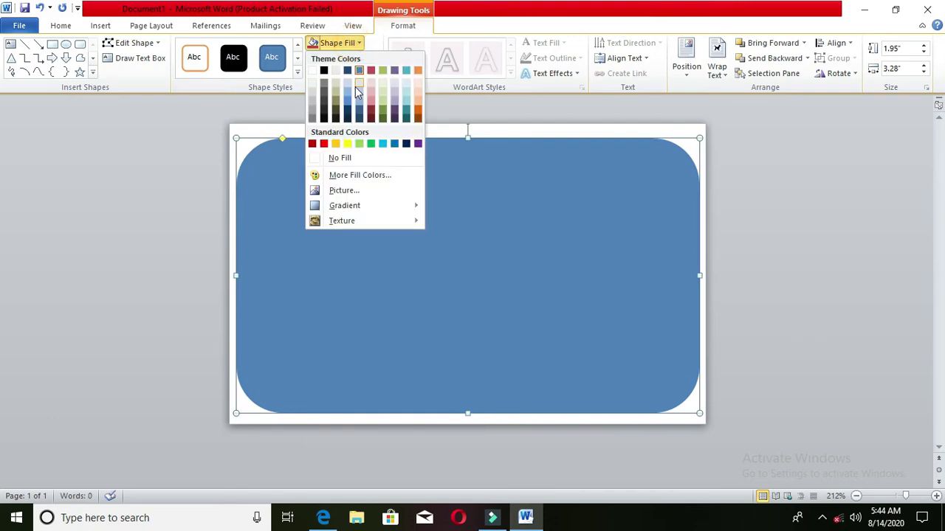
click(327, 147)
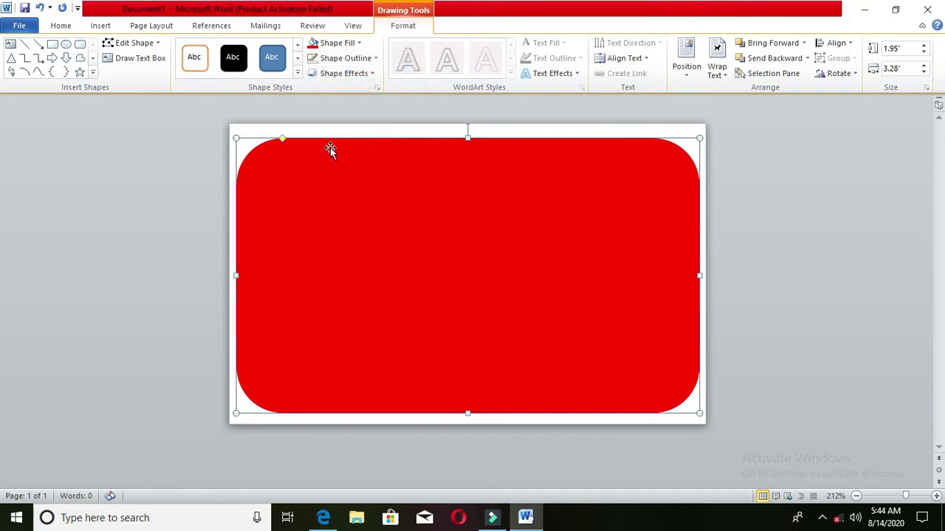
click(798, 242)
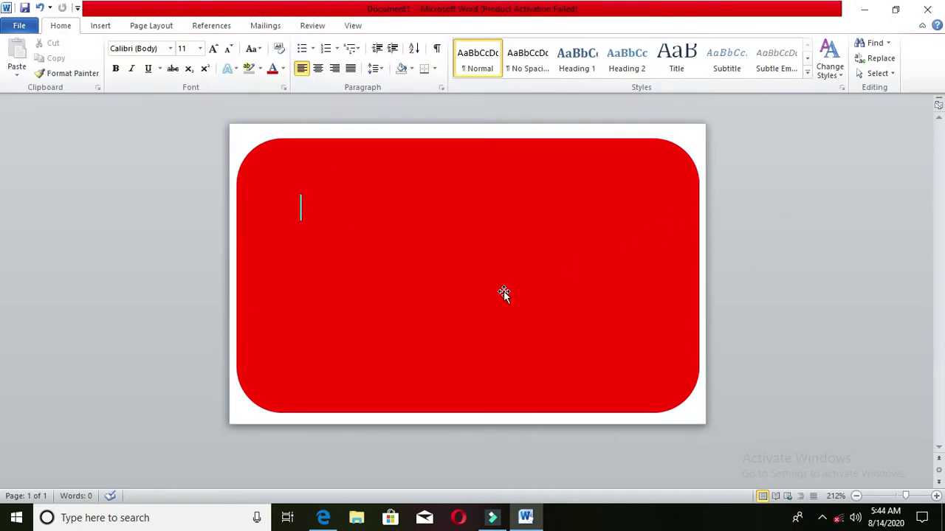
click(503, 291)
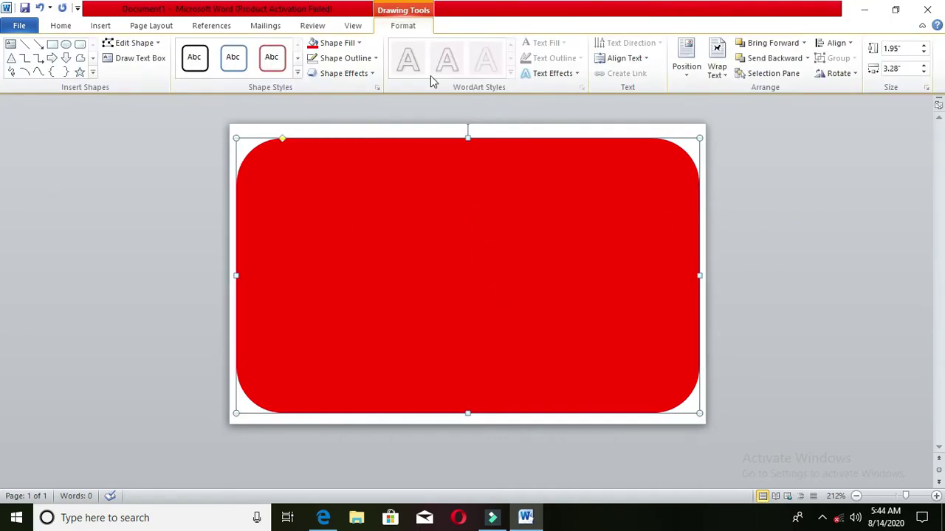
Apply the first dark linear diagonal gradient to the red card
click(331, 42)
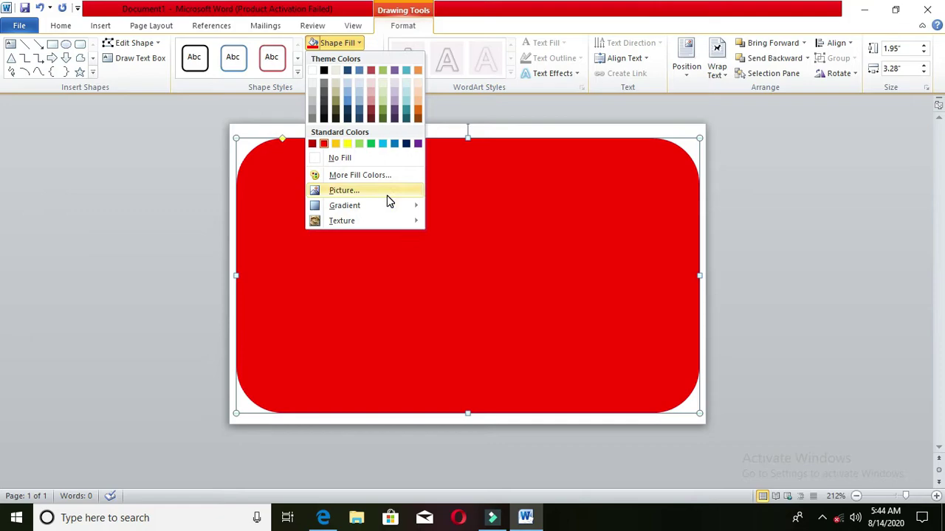
mouse_move(386, 219)
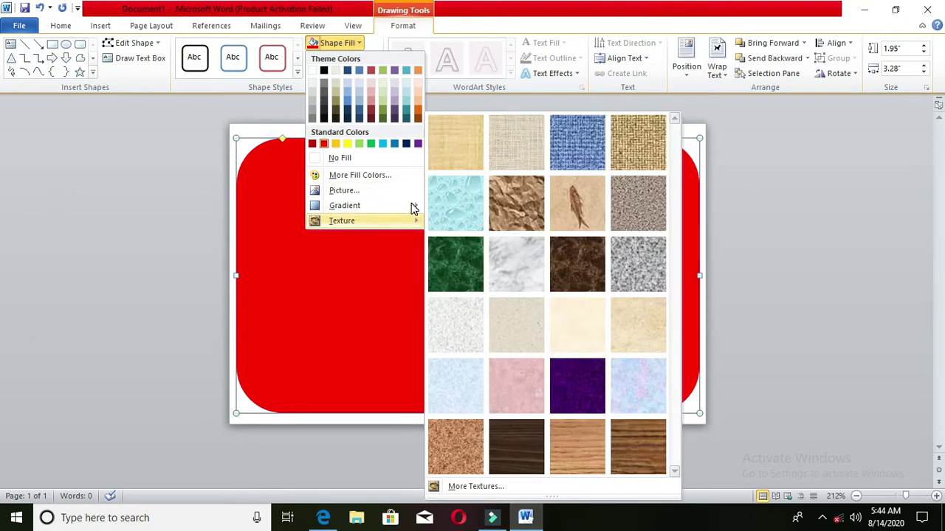
mouse_move(410, 204)
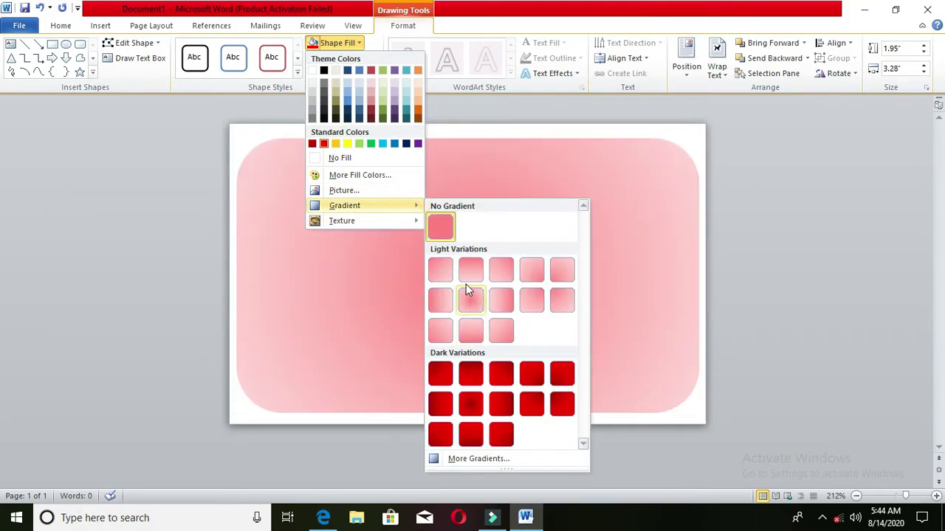
click(429, 371)
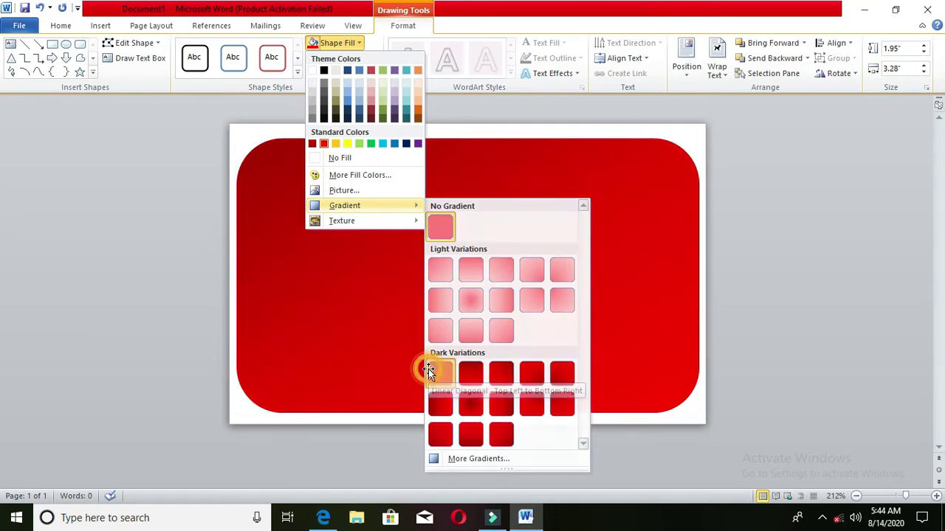
click(837, 205)
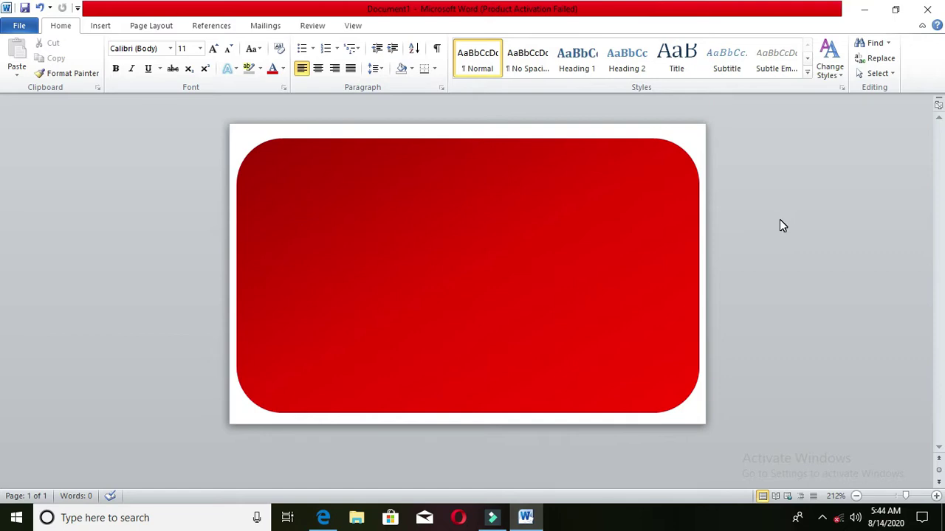
click(414, 243)
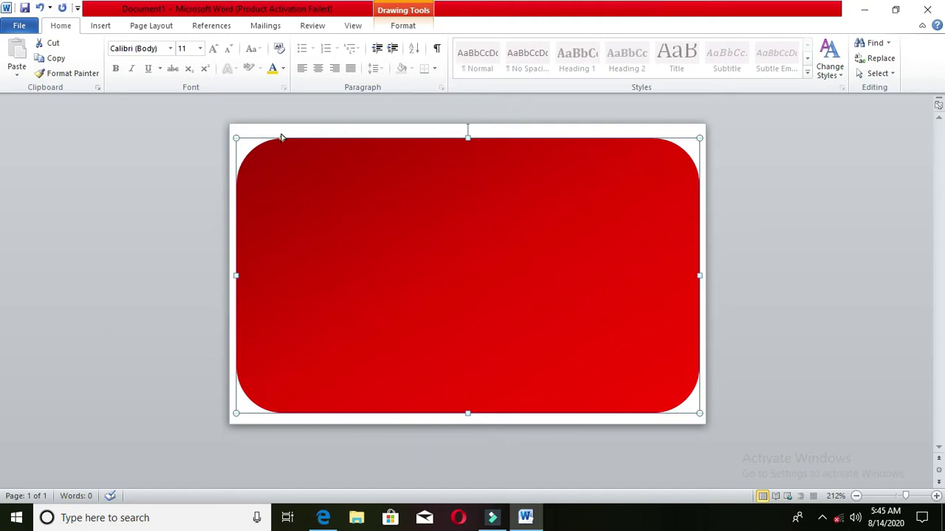
Reduce the card's corner rounding with the yellow handle, then bring up the Shapes gallery
drag(280, 137, 266, 147)
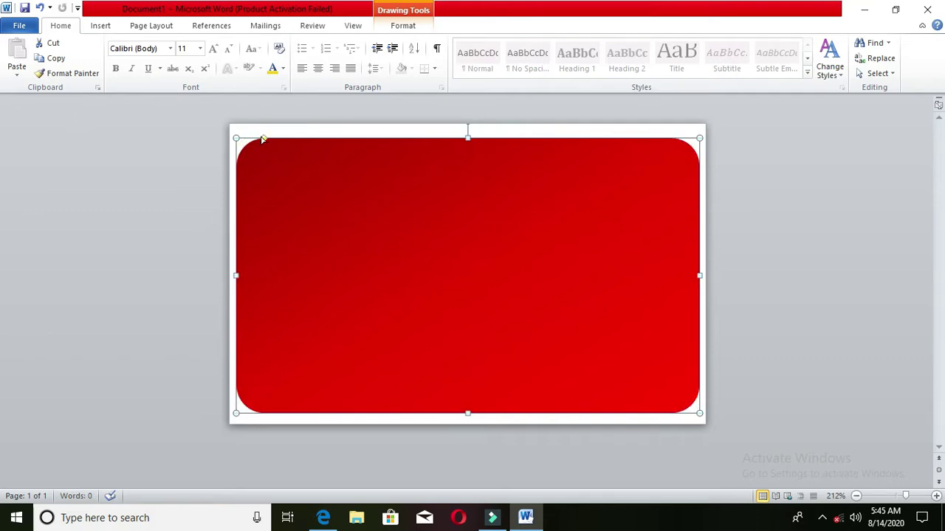
drag(263, 139, 265, 138)
click(826, 264)
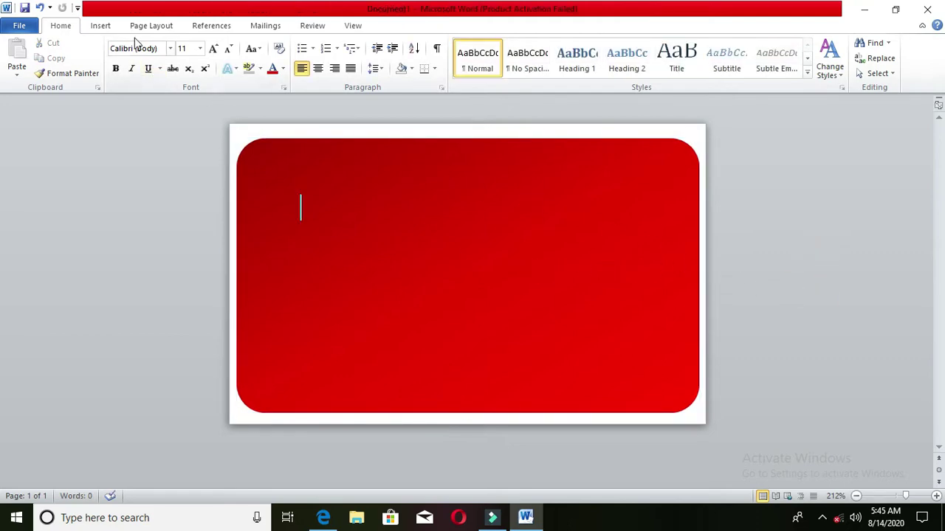
click(103, 26)
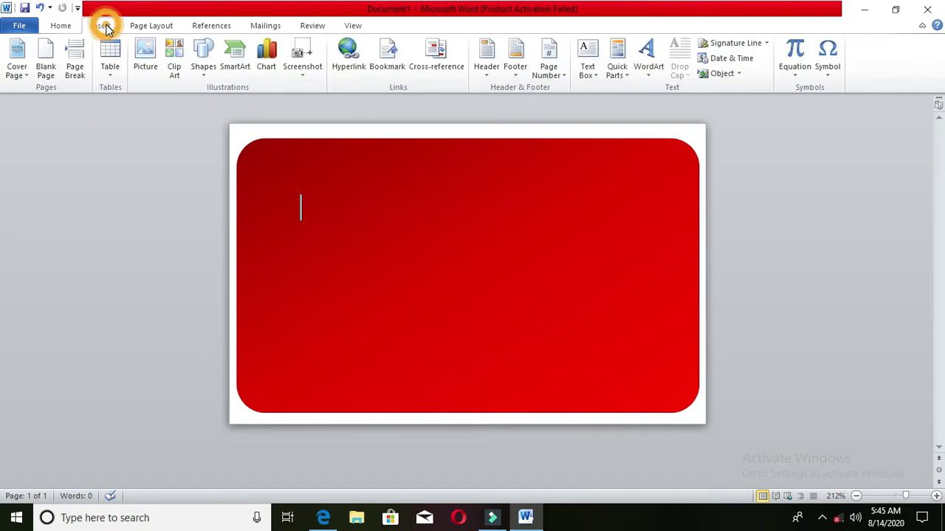
click(203, 58)
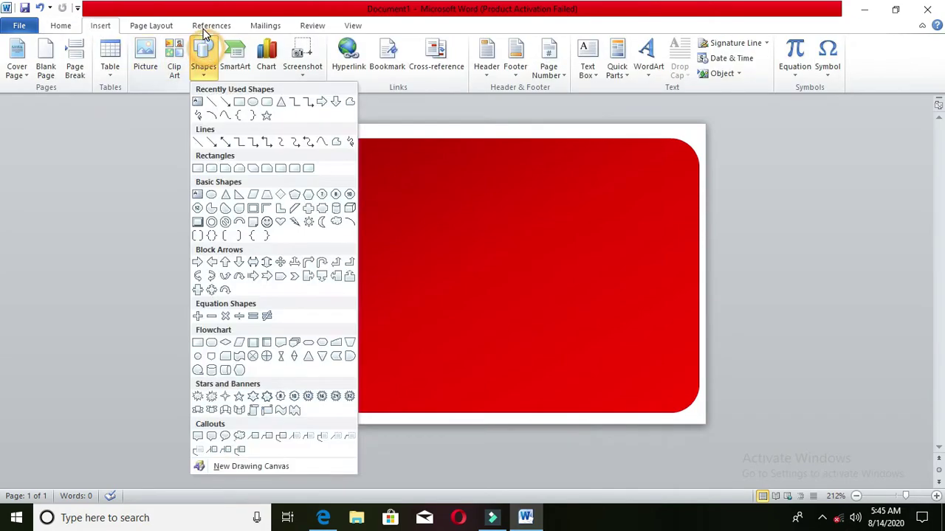
Draw a small rounded chip rectangle, about 0.35 × 0.44 inches, on the card's left with rounder corners
click(263, 103)
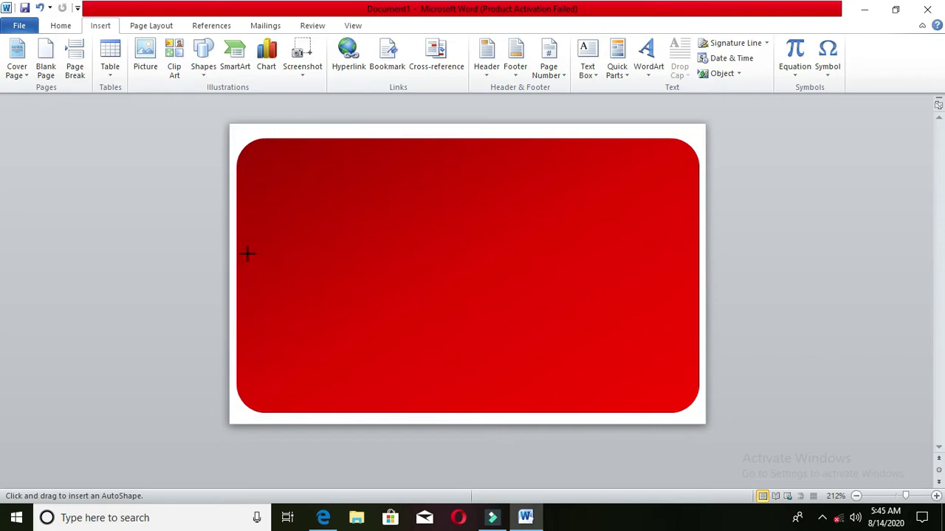
drag(250, 256, 312, 307)
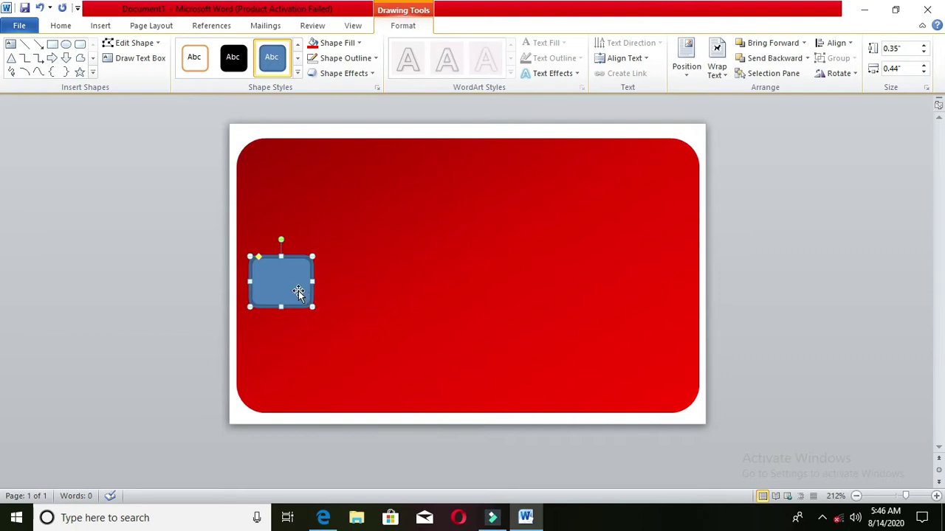
drag(299, 292, 319, 296)
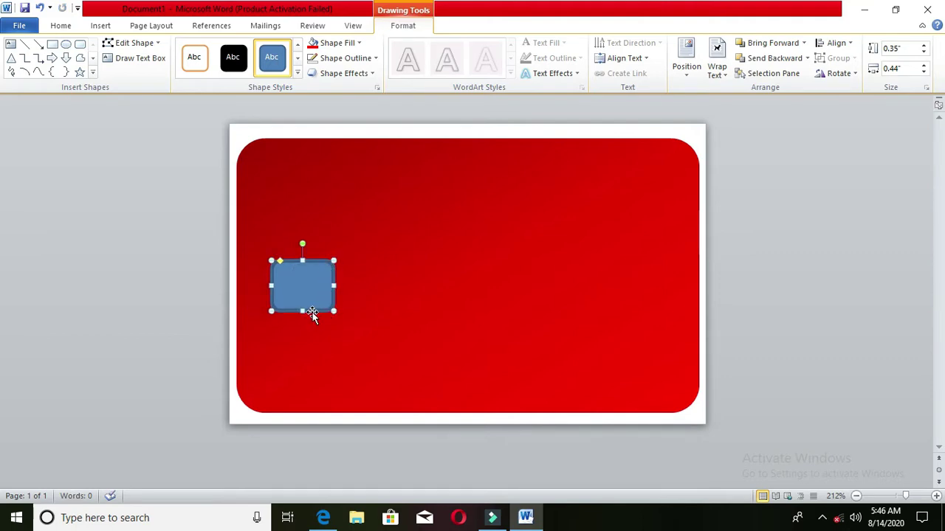
click(335, 310)
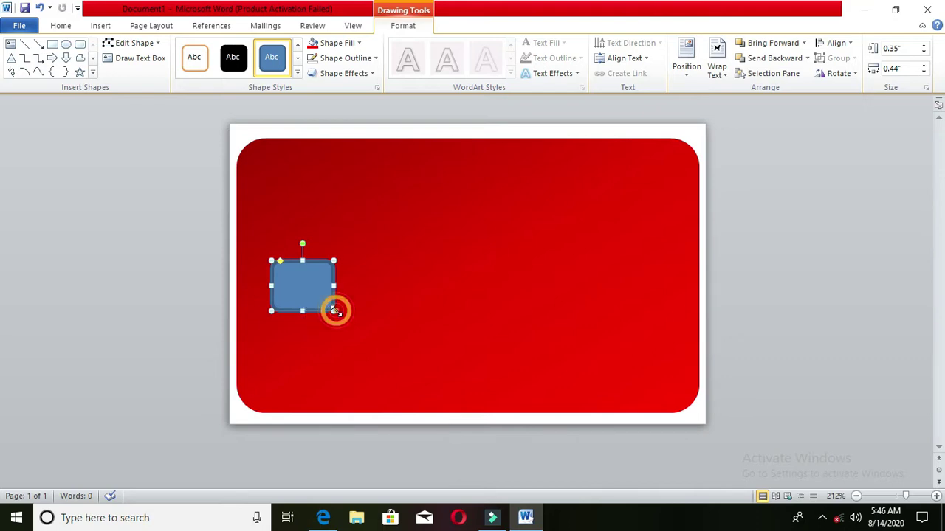
click(279, 262)
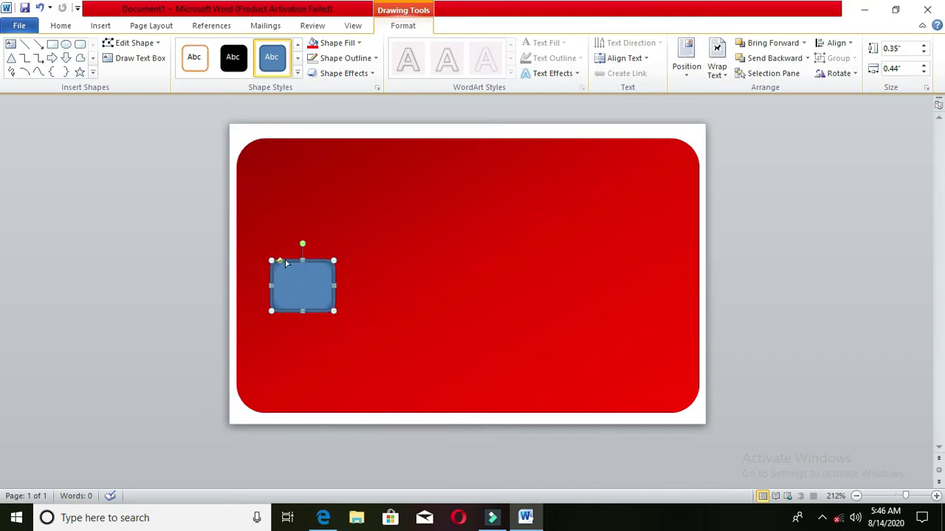
drag(279, 262, 287, 264)
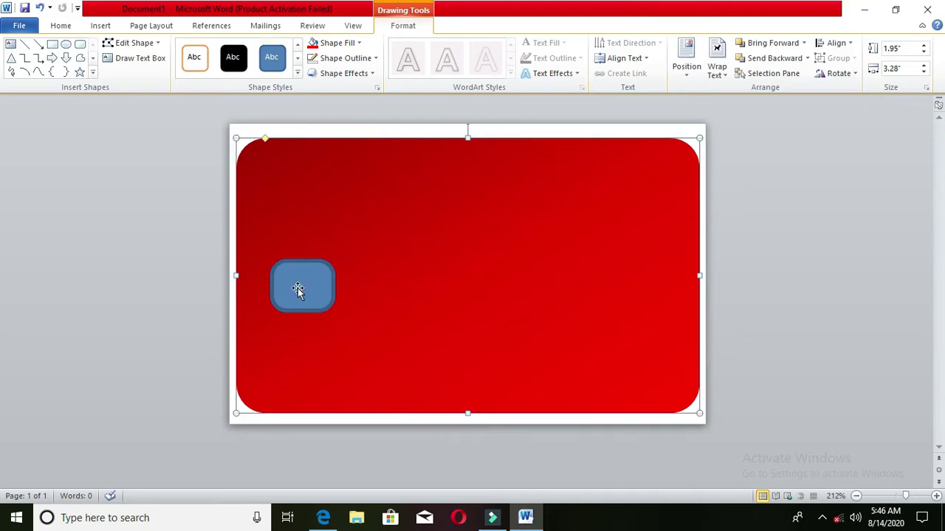
click(298, 284)
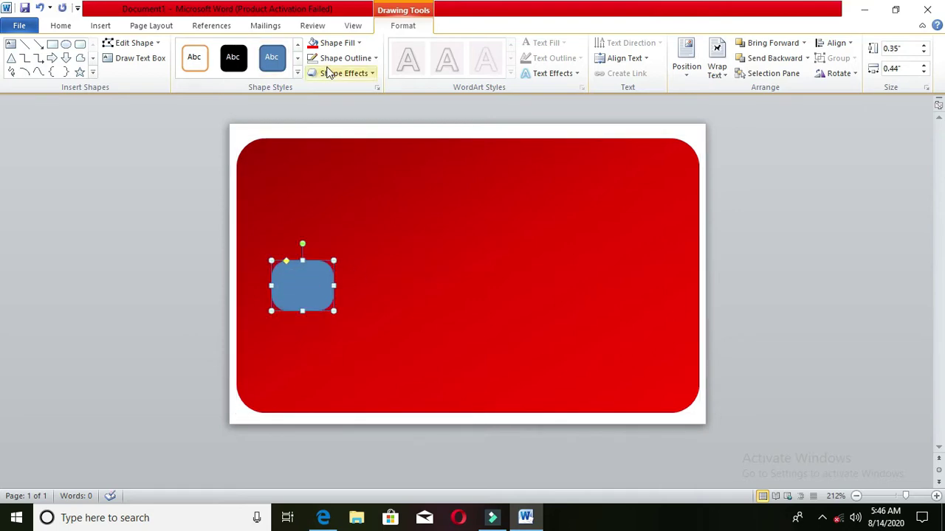
click(340, 42)
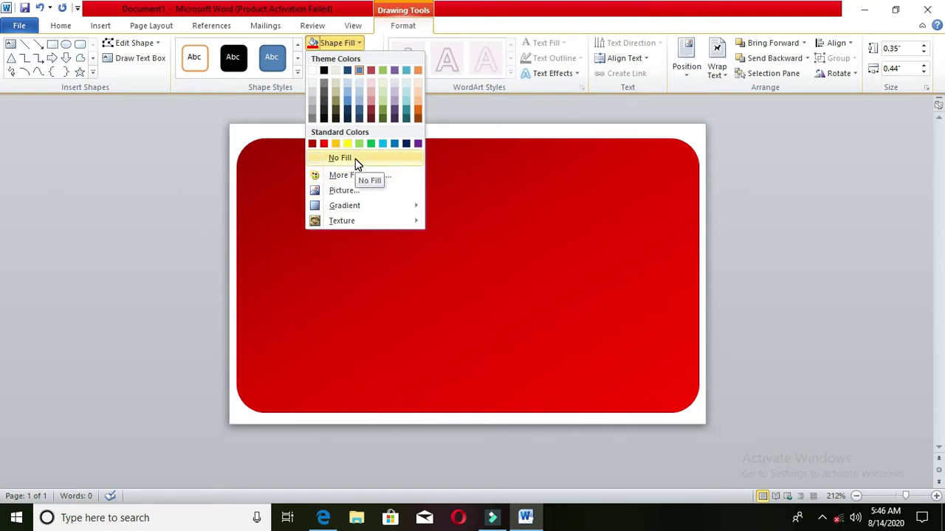
Give the chip rectangle No Fill and a black ¼ pt outline
click(355, 158)
click(261, 288)
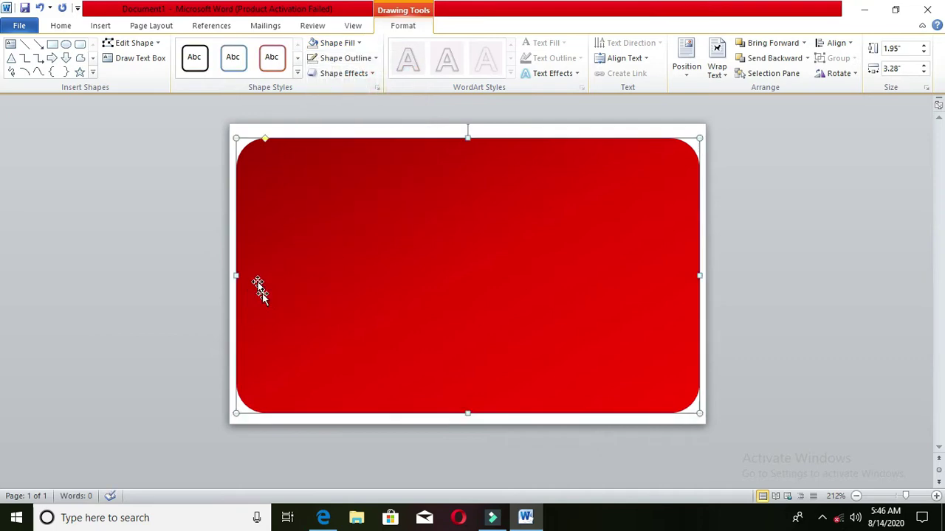
click(304, 310)
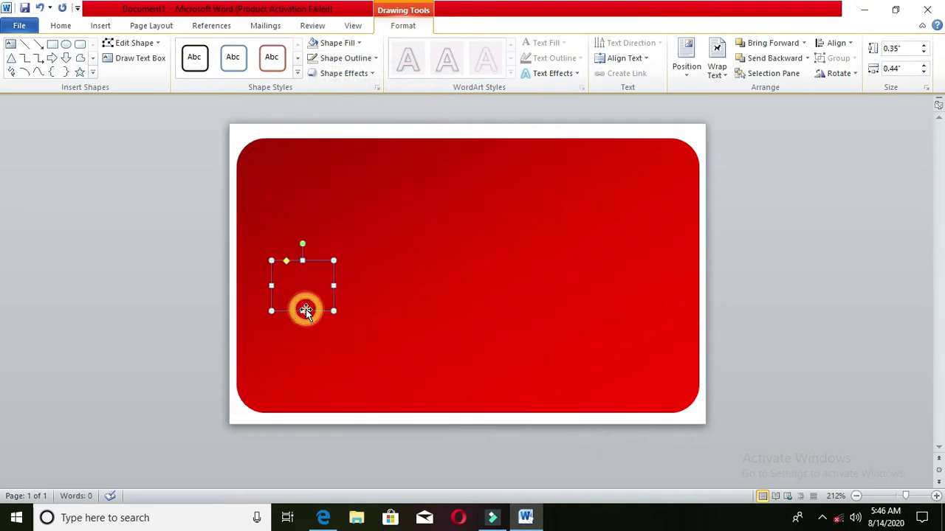
click(348, 58)
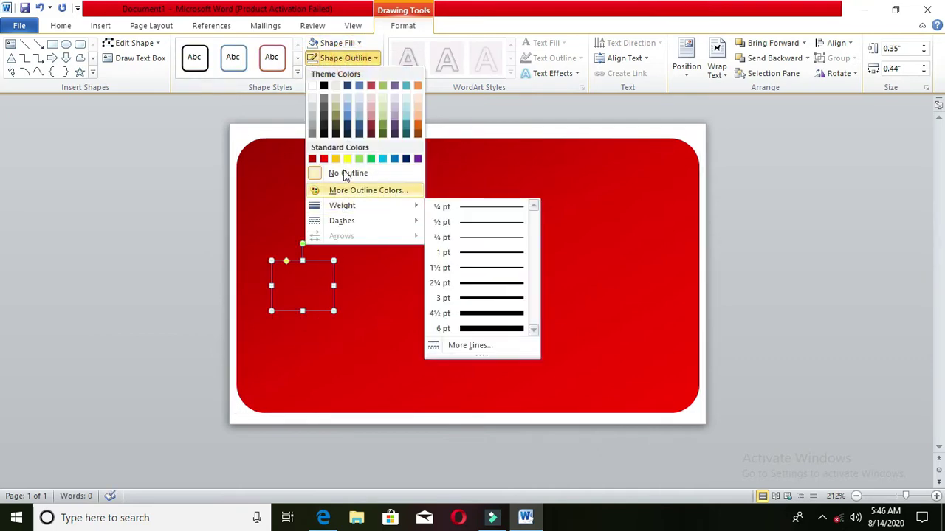
click(324, 86)
click(330, 59)
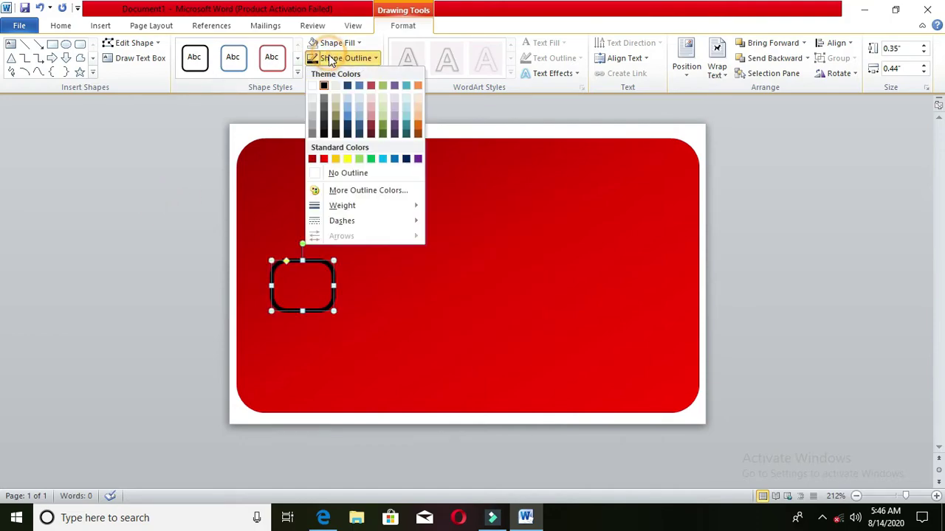
mouse_move(359, 206)
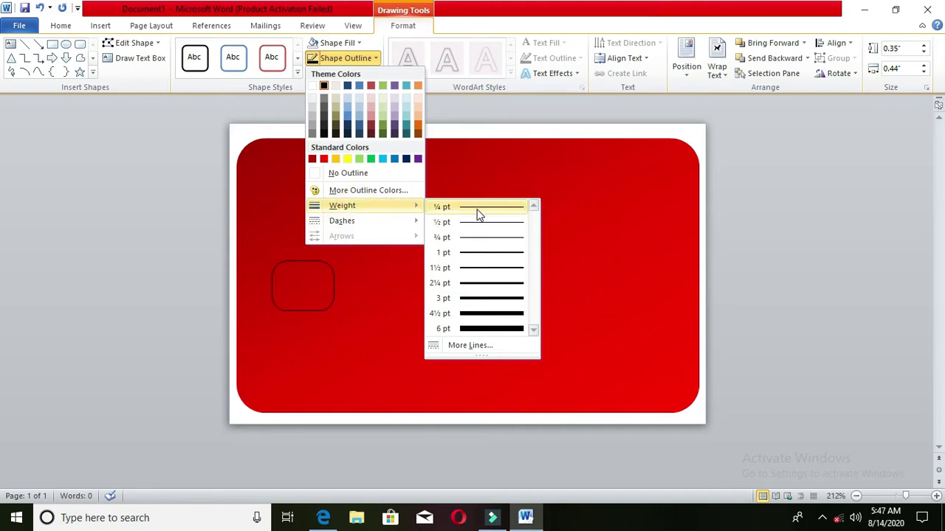
click(288, 276)
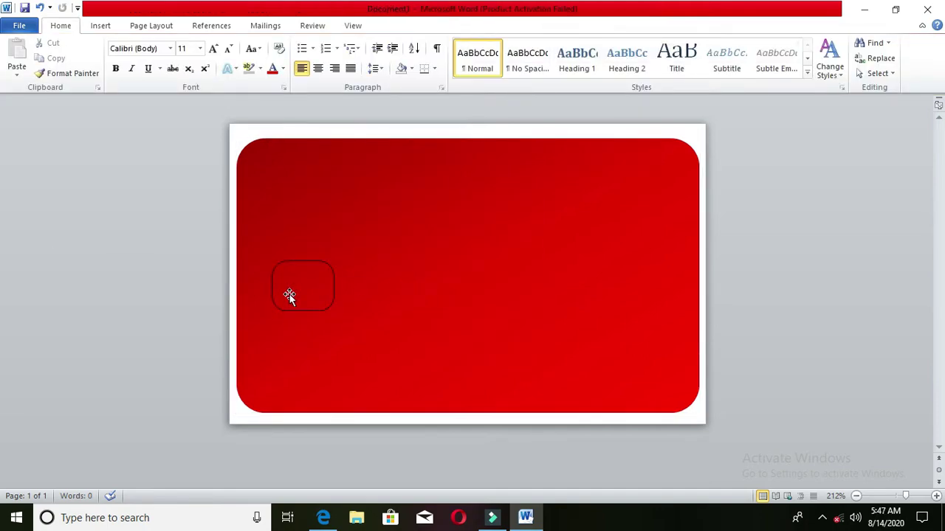
click(290, 295)
click(313, 261)
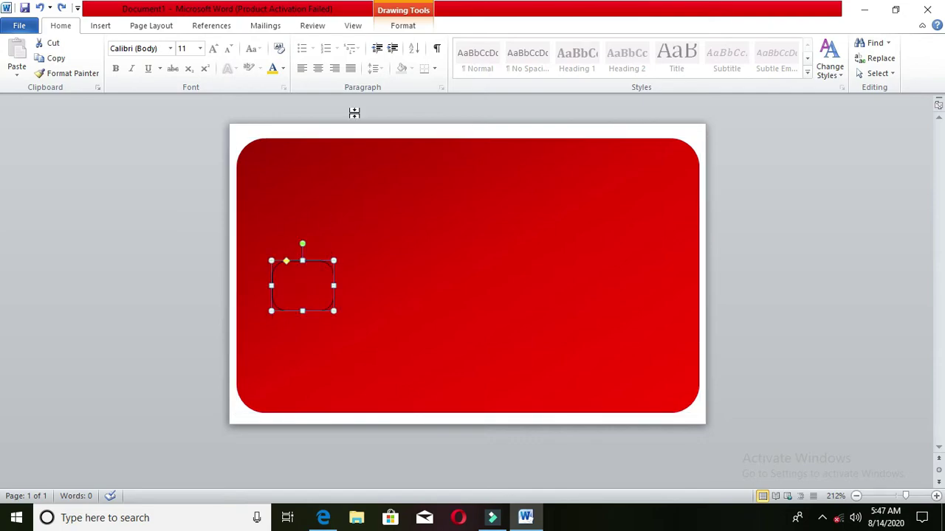
click(403, 26)
Fill the chip rectangle with the PicsArt_08-12-03.33.45 gold chip picture
click(328, 43)
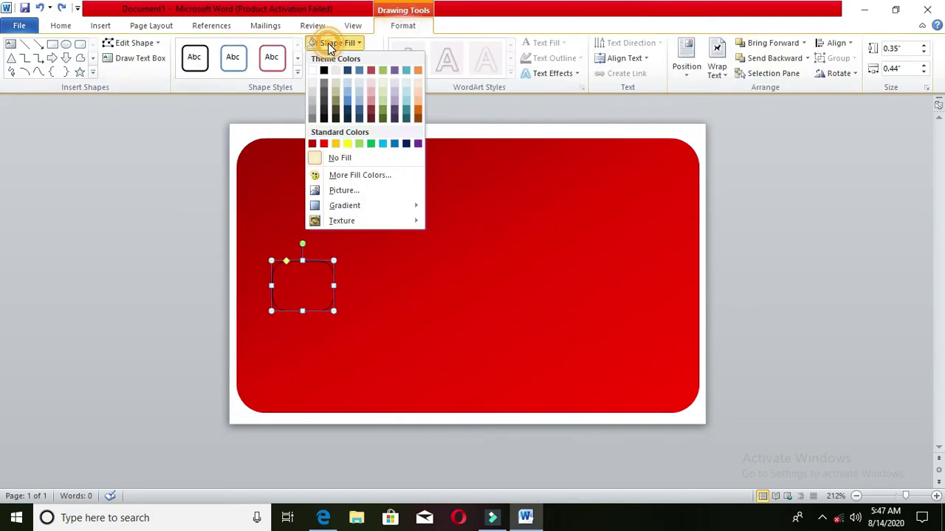
click(337, 193)
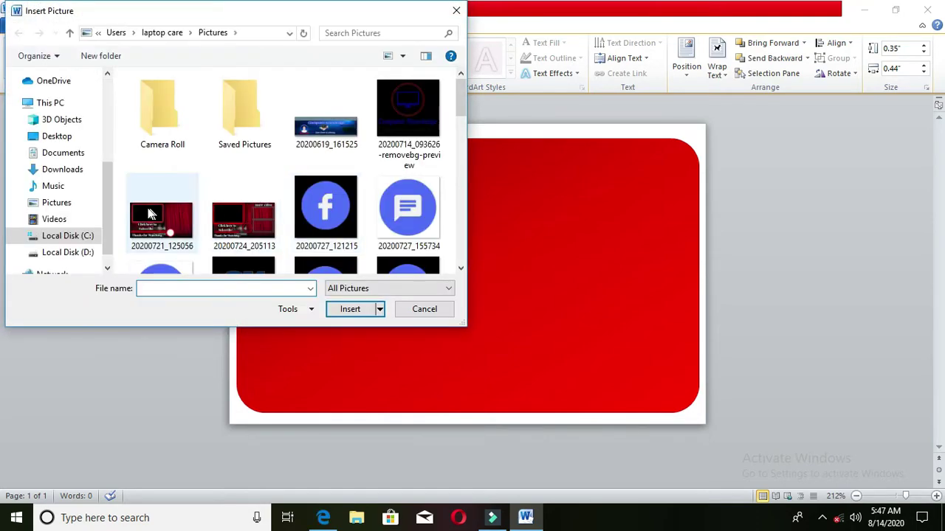
scroll(313, 203, down, 3)
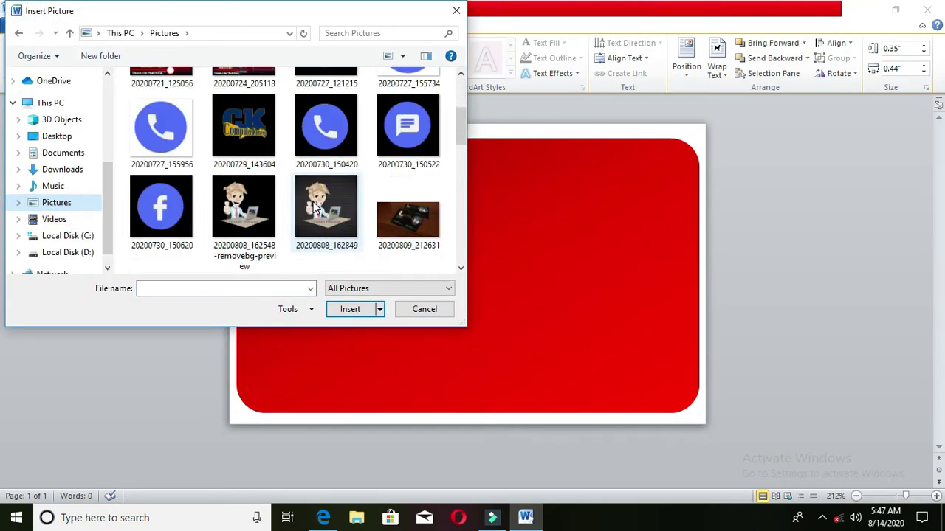
scroll(313, 203, down, 3)
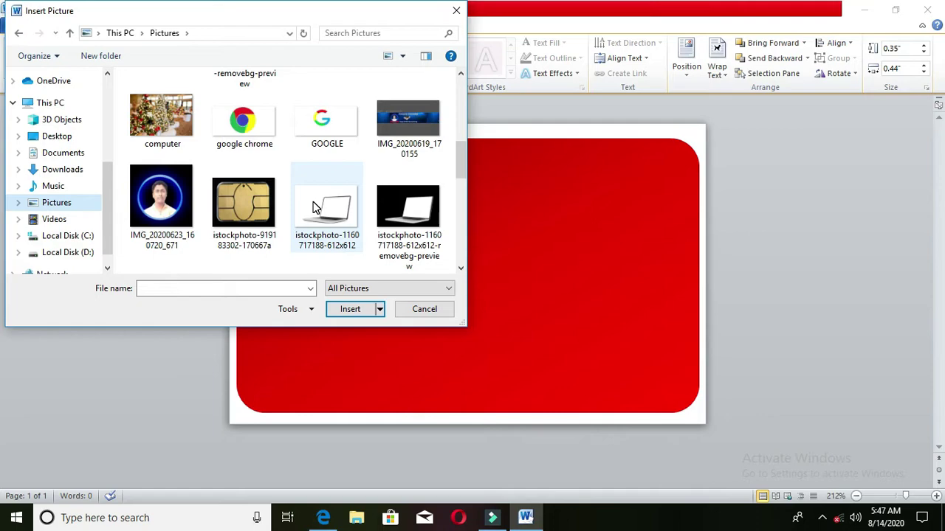
scroll(313, 202, down, 3)
scroll(313, 202, down, 3)
scroll(313, 201, down, 3)
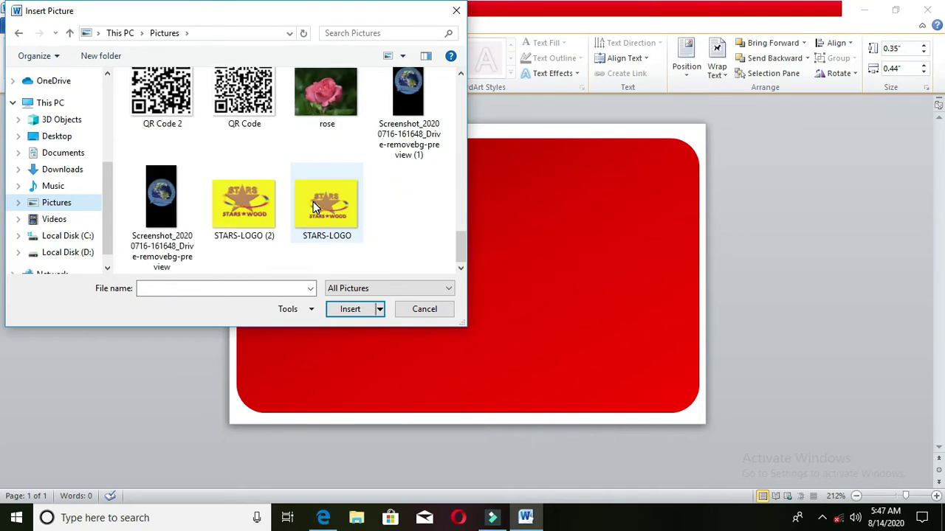
scroll(313, 201, up, 2)
scroll(313, 202, up, 3)
scroll(313, 202, down, 3)
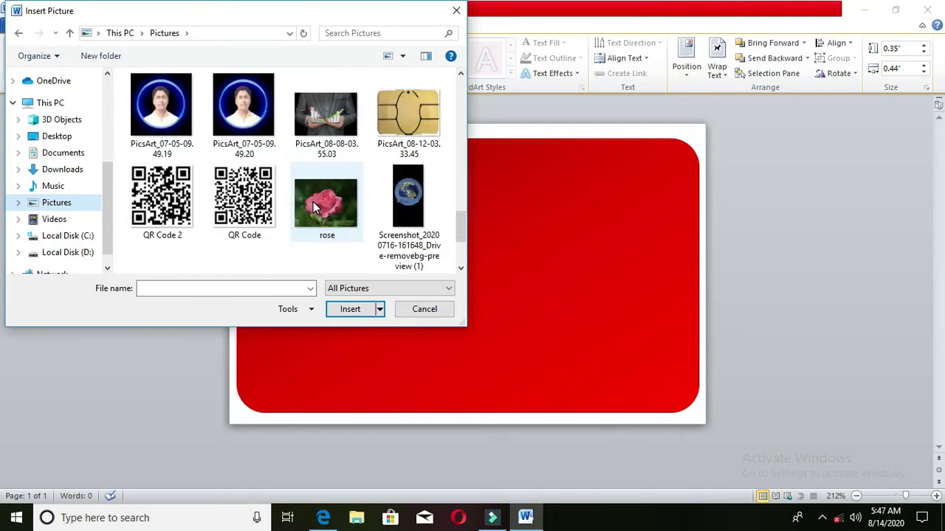
click(396, 146)
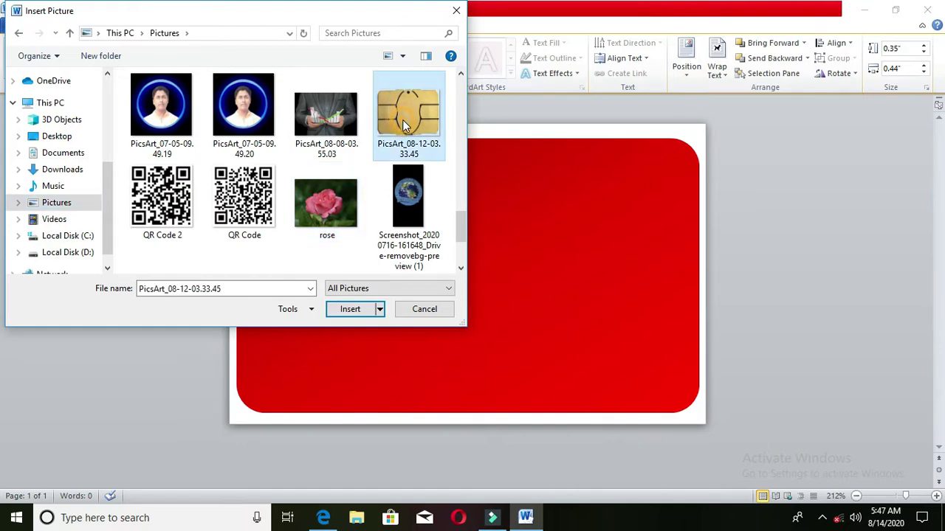
click(359, 310)
click(416, 348)
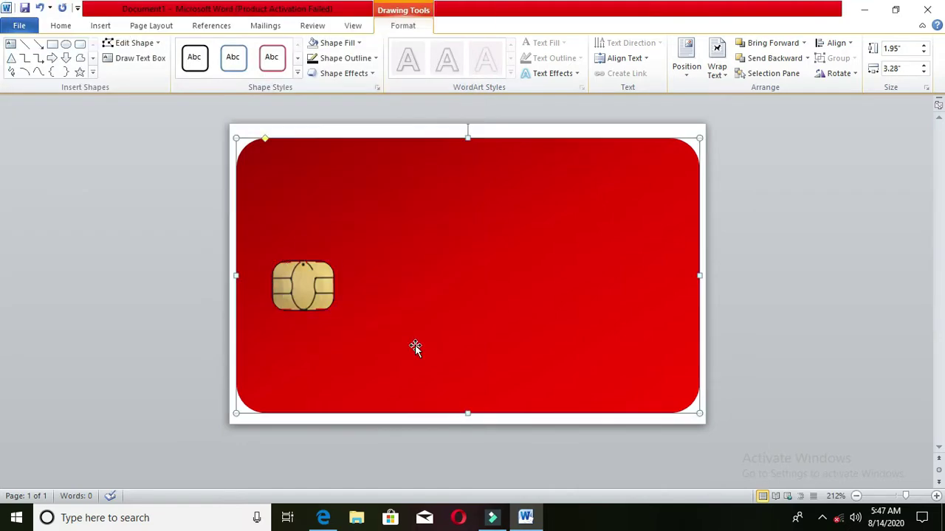
Nudge the chip picture slightly up and left into place on the card
click(325, 287)
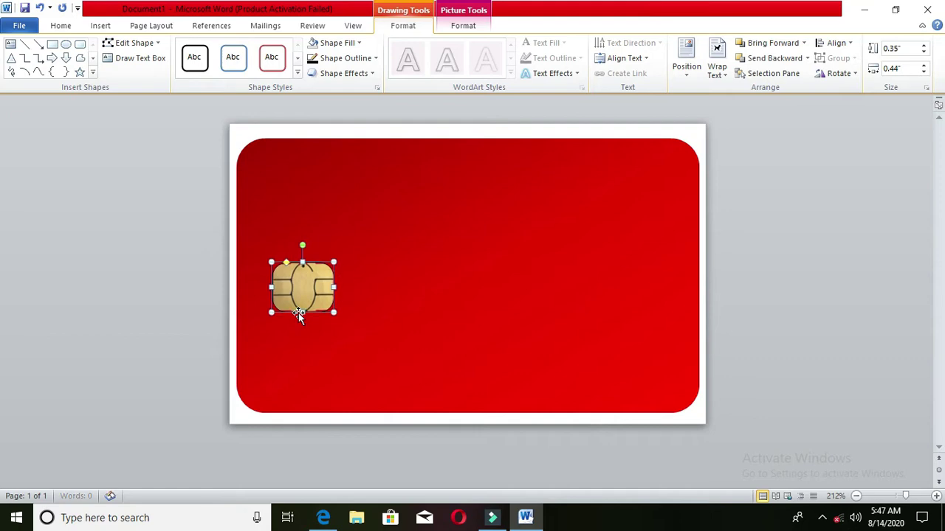
click(369, 354)
click(407, 250)
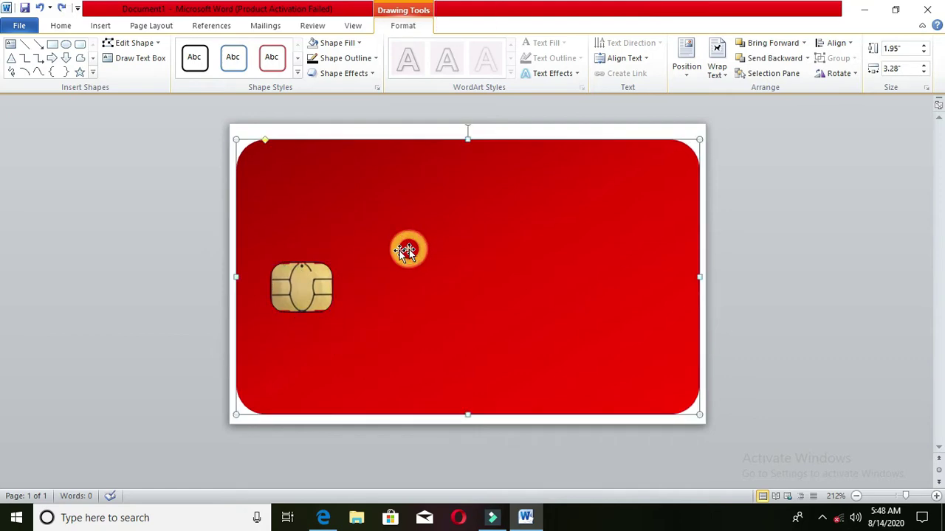
click(285, 305)
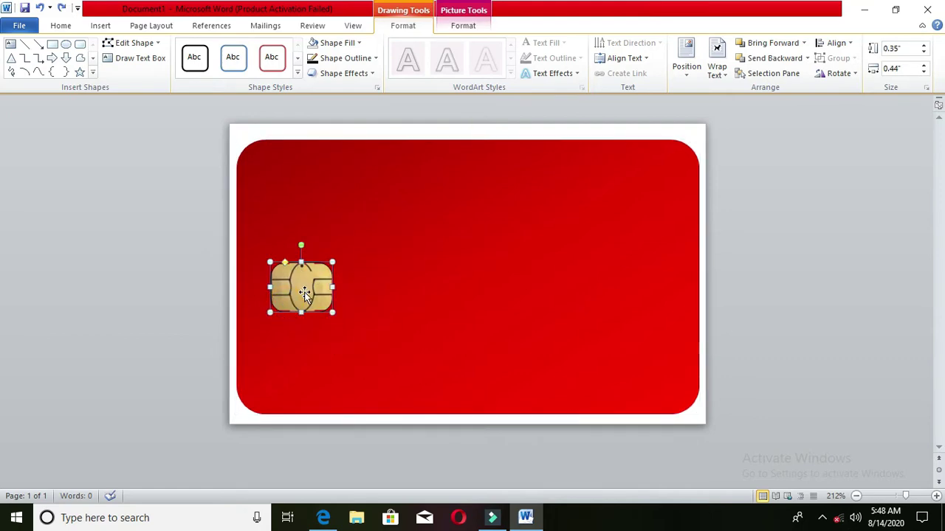
drag(304, 293, 303, 292)
click(376, 336)
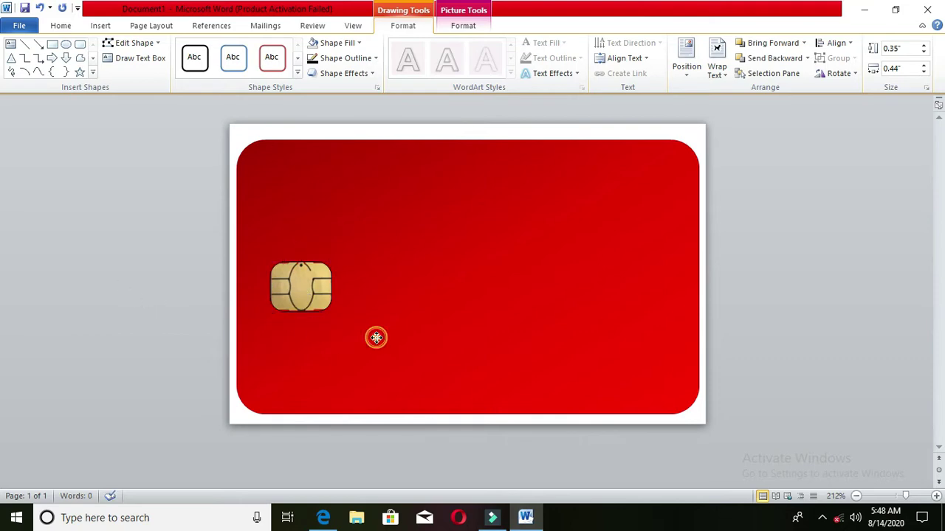
click(317, 297)
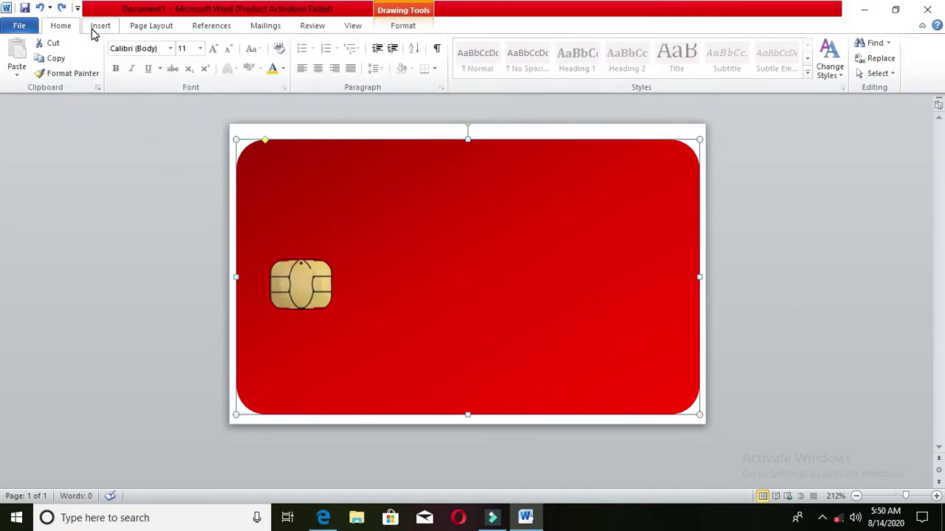
click(94, 27)
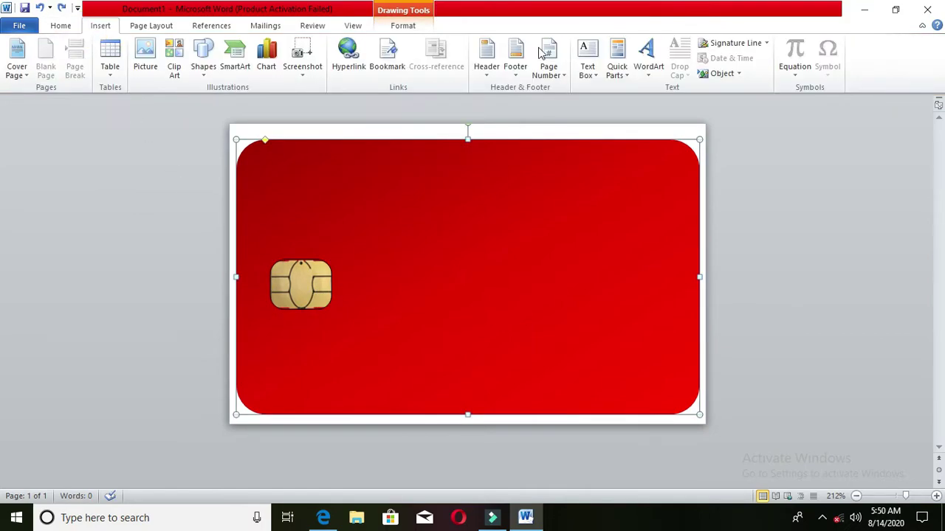
Add a first-style WordArt box above the chip, size it, and type 'Bank Name'
click(648, 52)
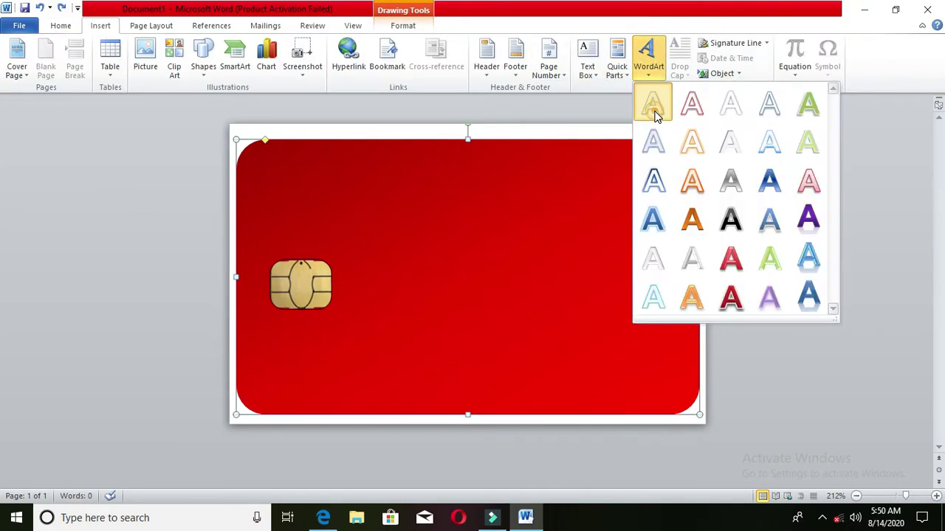
click(654, 109)
key(BackSpace)
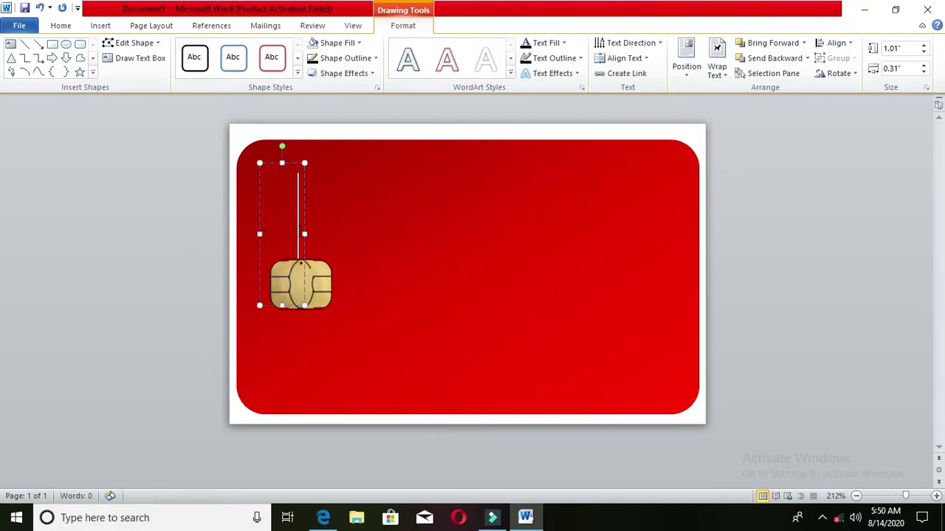
drag(304, 234, 565, 234)
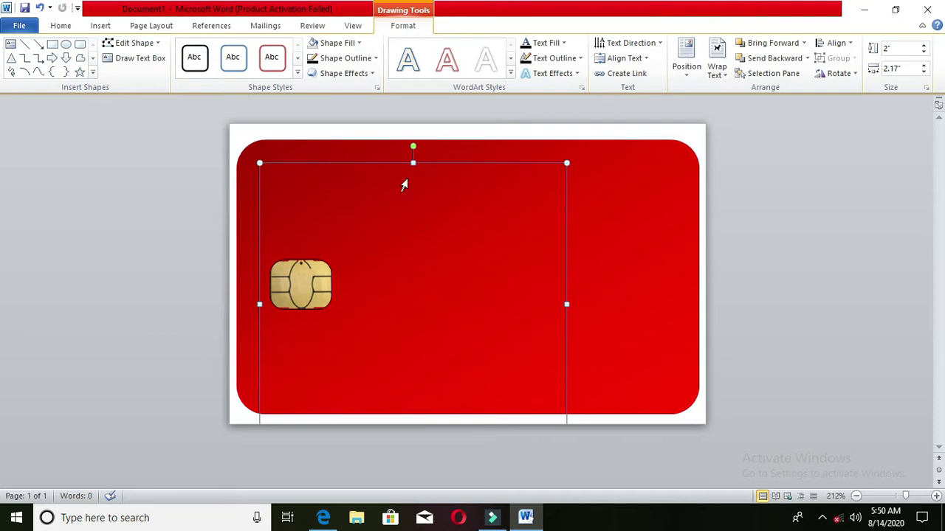
mouse_move(412, 157)
mouse_down()
mouse_move(486, 209)
mouse_move(507, 156)
mouse_up()
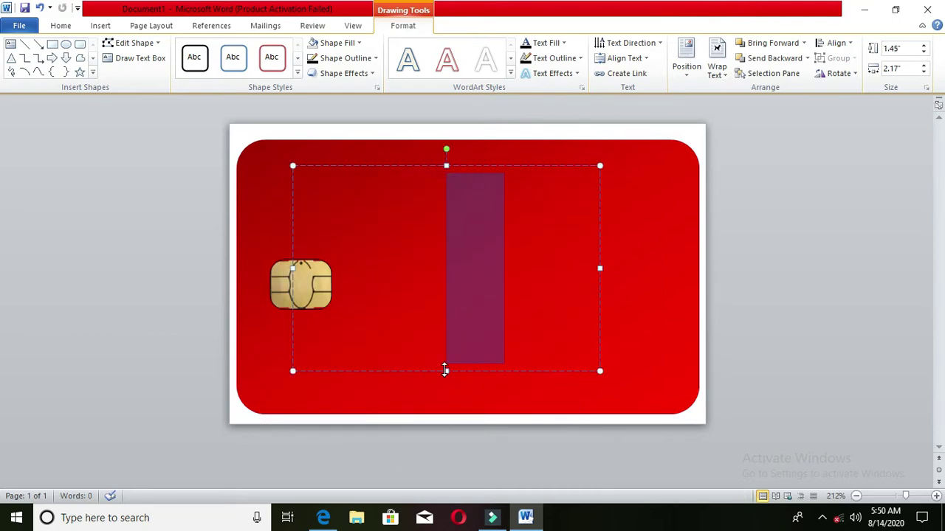
drag(446, 370, 445, 276)
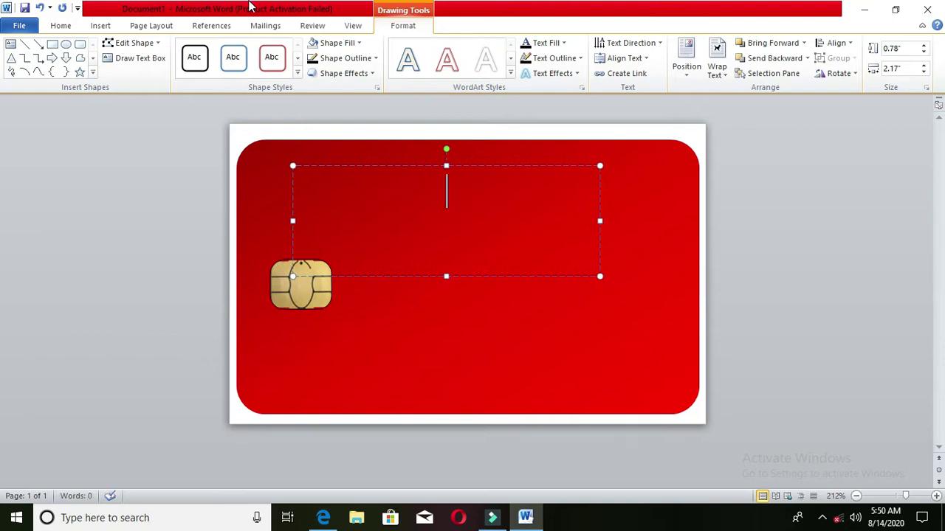
text(Ba)
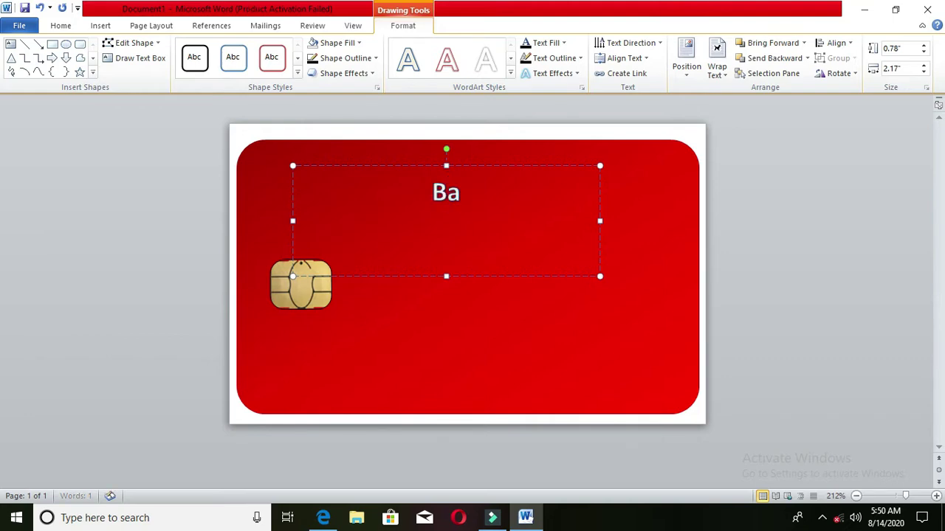
text(nk)
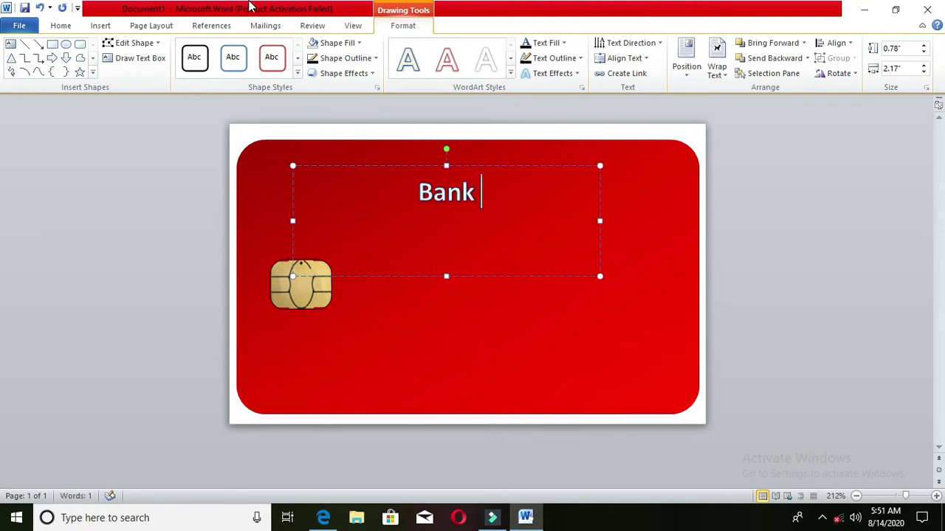
text( Name)
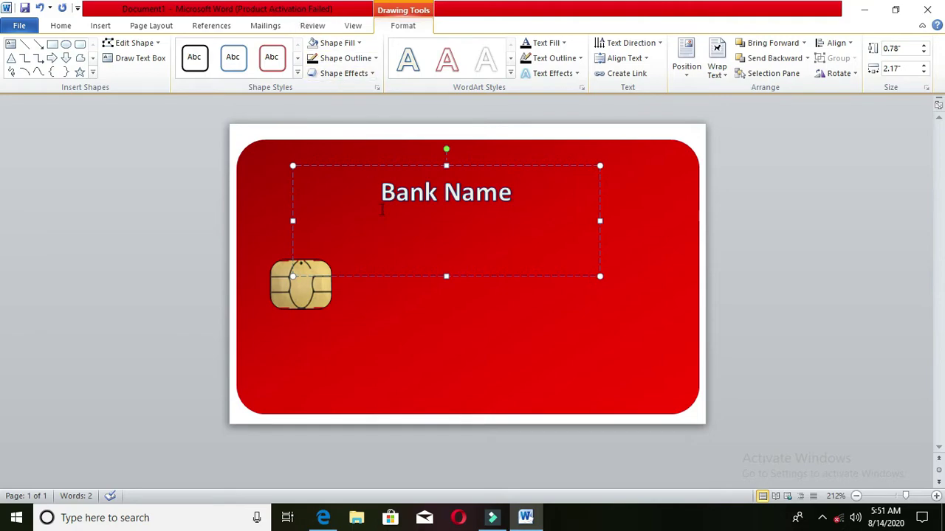
drag(381, 199, 381, 209)
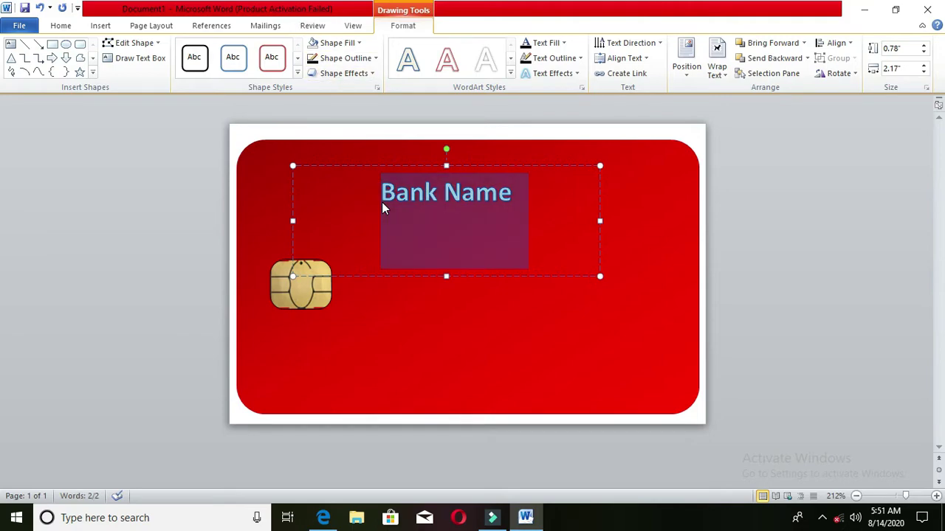
Adjust Bank Name's bold, make it italic, and remove its text outline and shadow
click(74, 26)
click(116, 68)
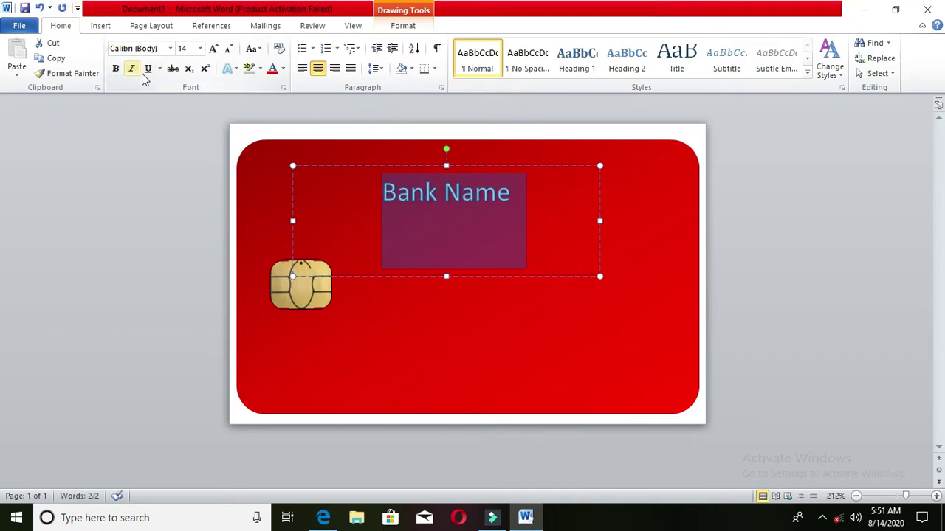
click(130, 69)
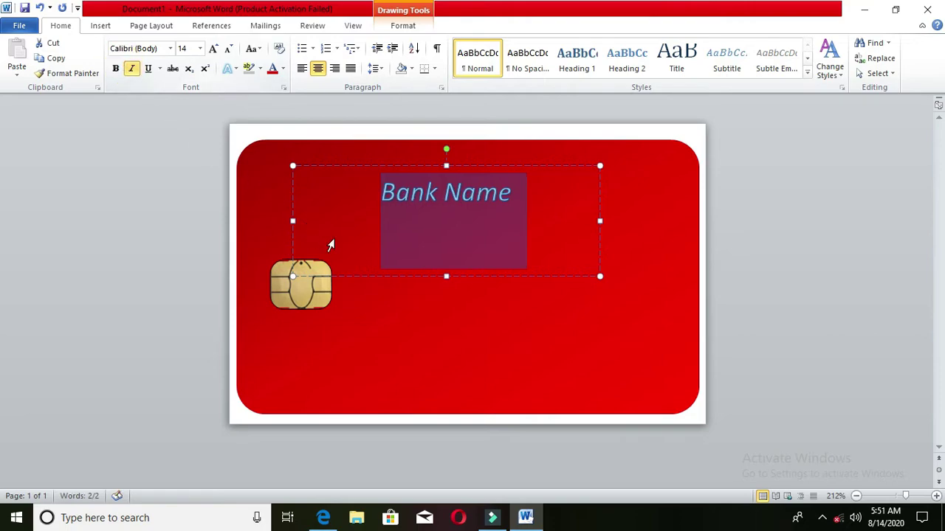
click(402, 25)
click(556, 44)
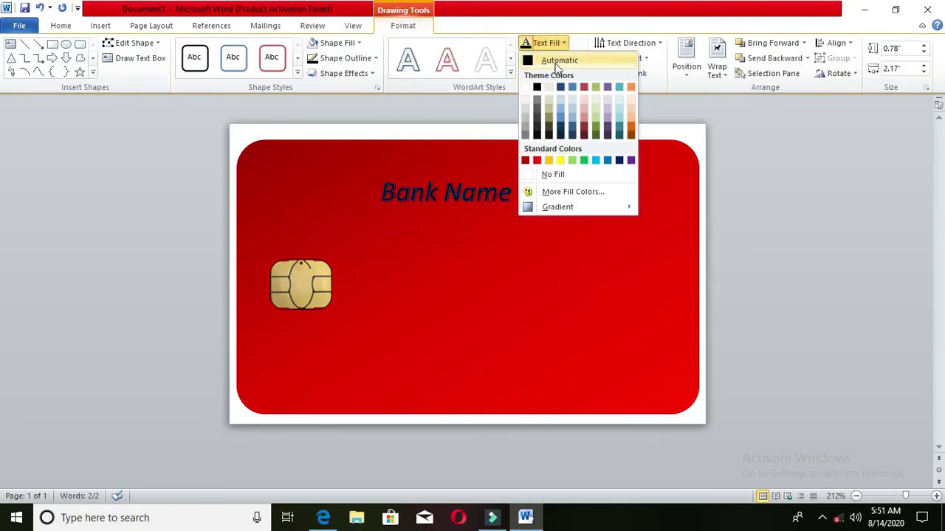
click(533, 83)
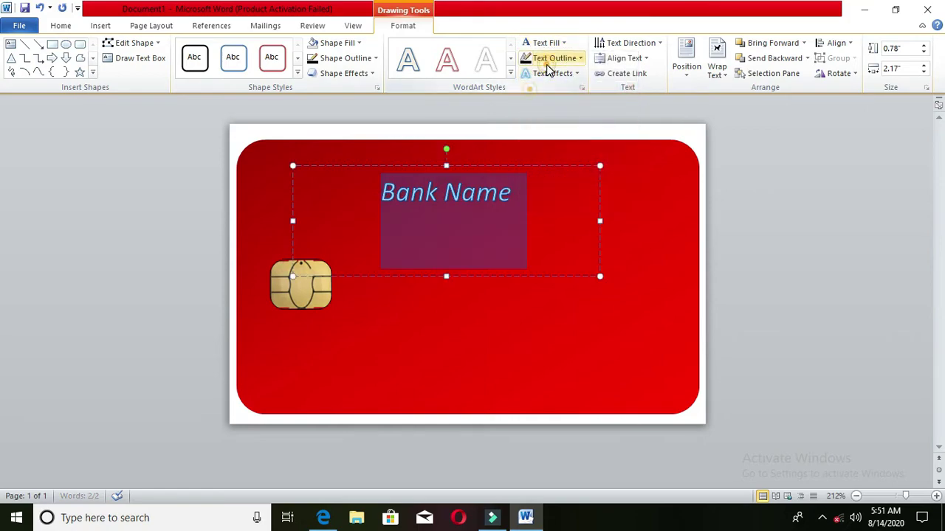
click(547, 64)
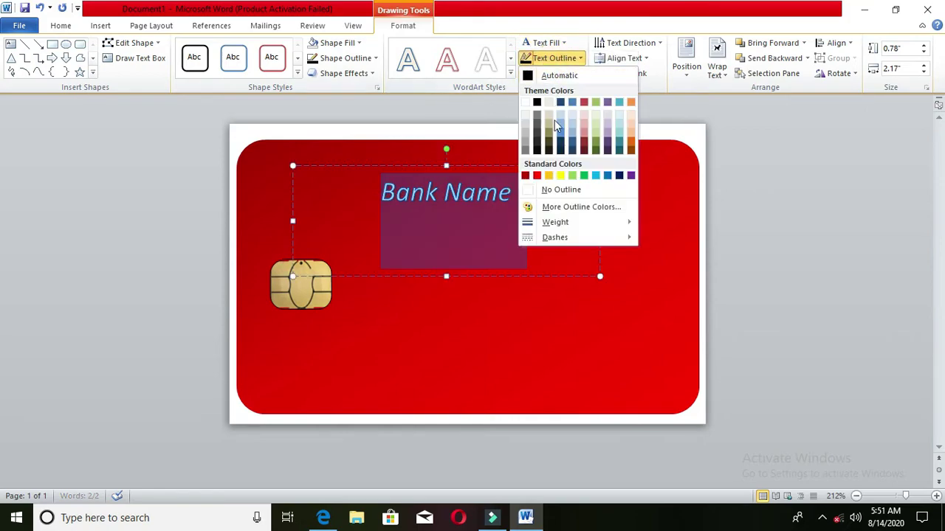
click(558, 191)
click(550, 75)
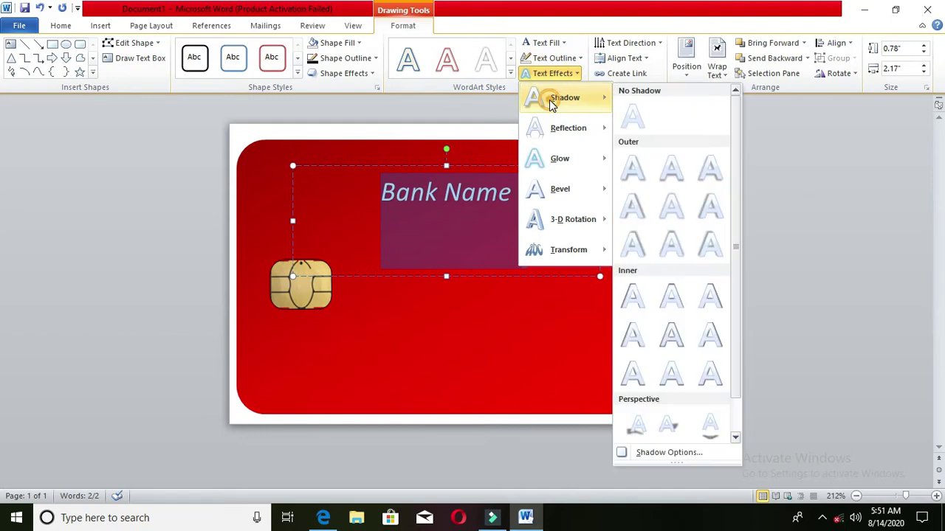
mouse_move(572, 128)
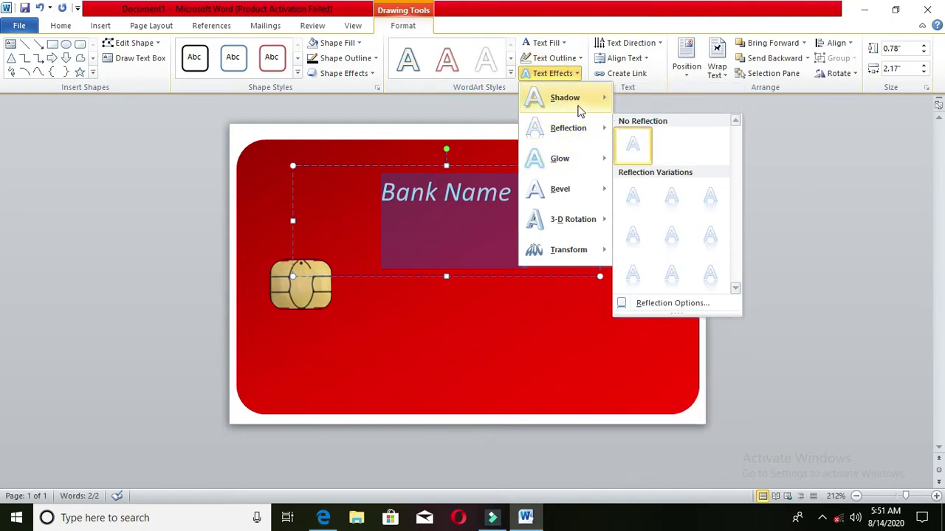
mouse_move(578, 108)
click(632, 122)
Make the Bank Name text slightly smaller
click(521, 345)
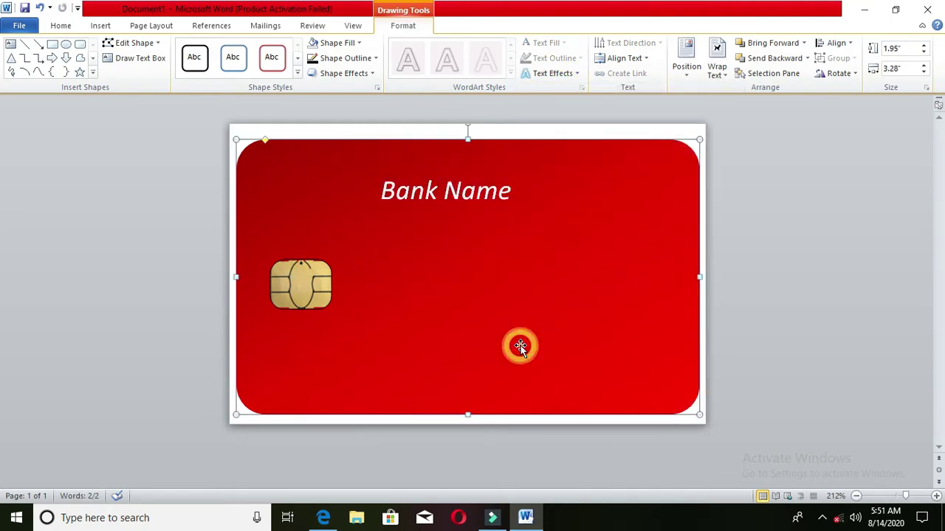
click(505, 190)
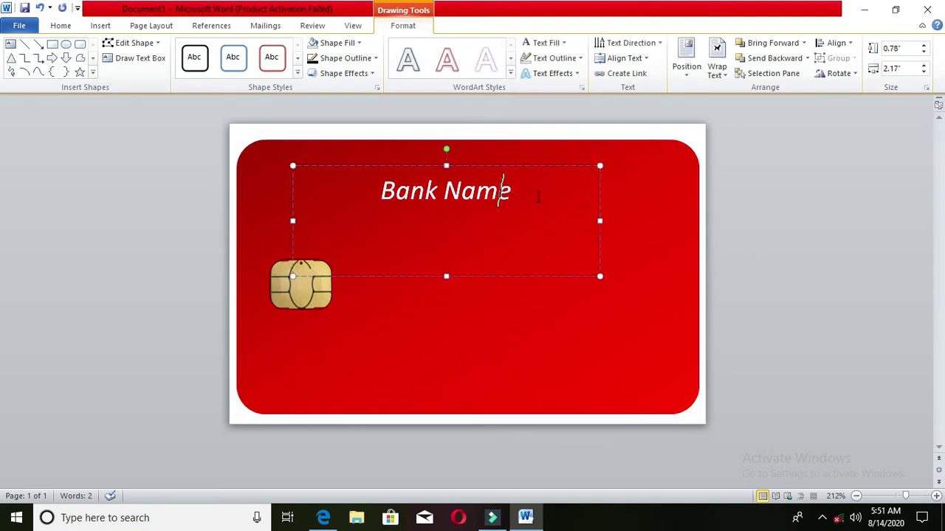
key(ctrl+a)
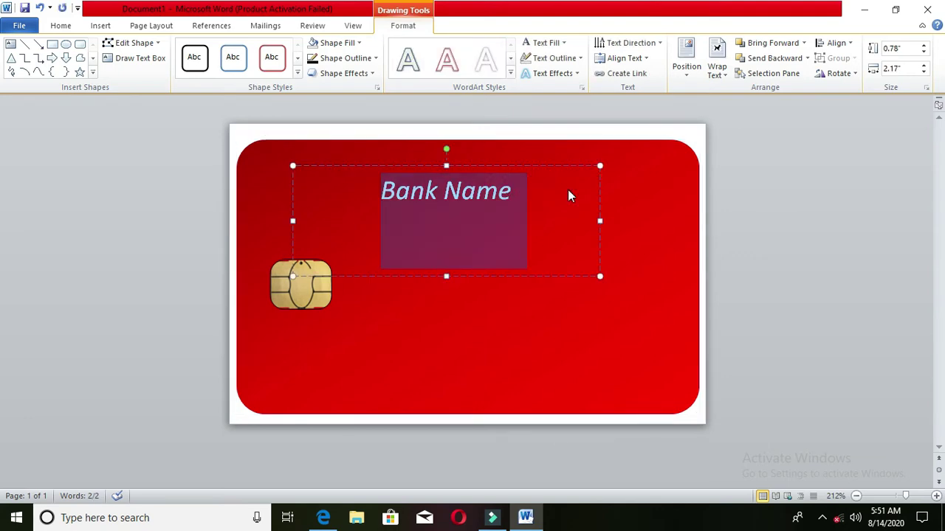
key(ctrl+z)
click(541, 309)
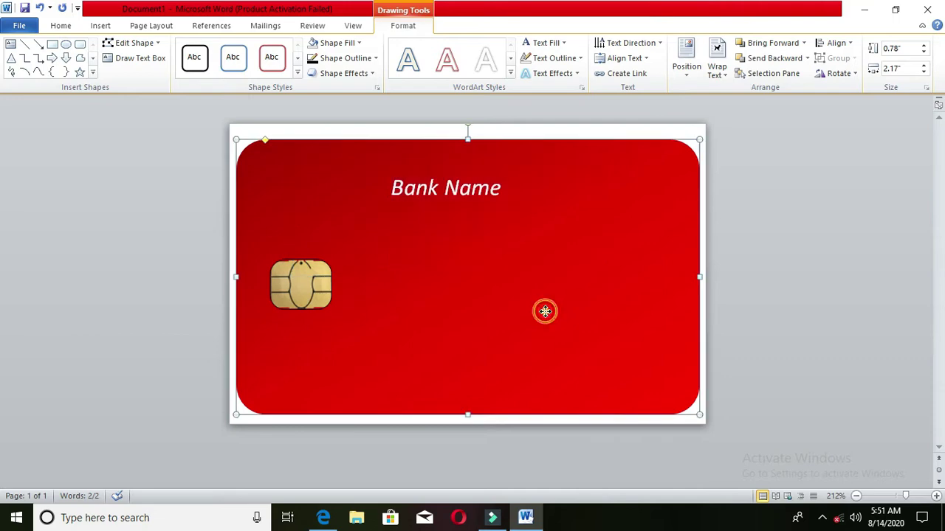
click(461, 192)
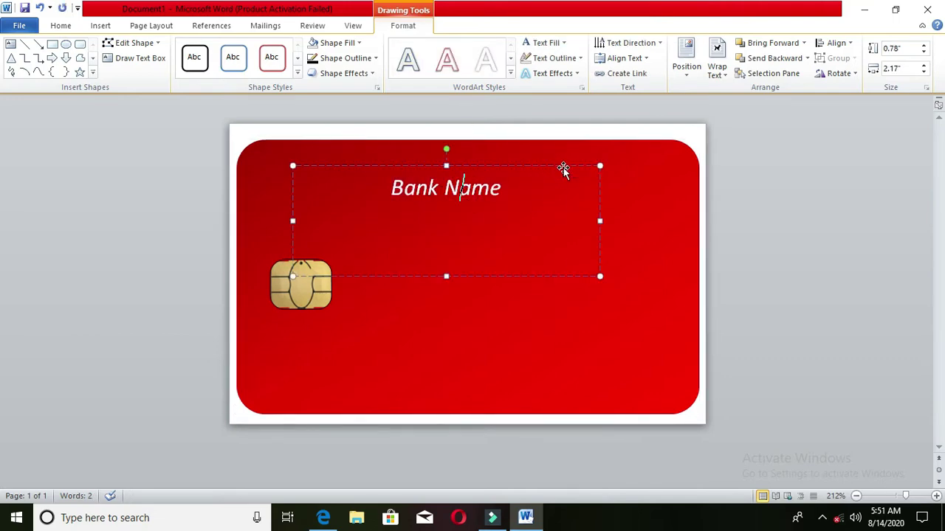
Move the Bank Name box near the card's top and shrink it to about 0.55 × 1.6 inches
drag(563, 167, 601, 150)
drag(638, 203, 601, 204)
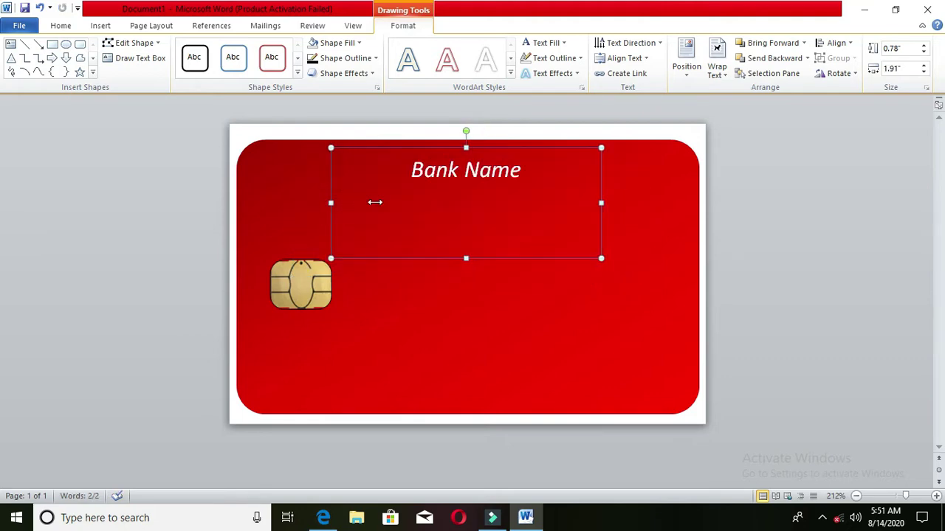
drag(375, 203, 376, 203)
drag(488, 258, 492, 223)
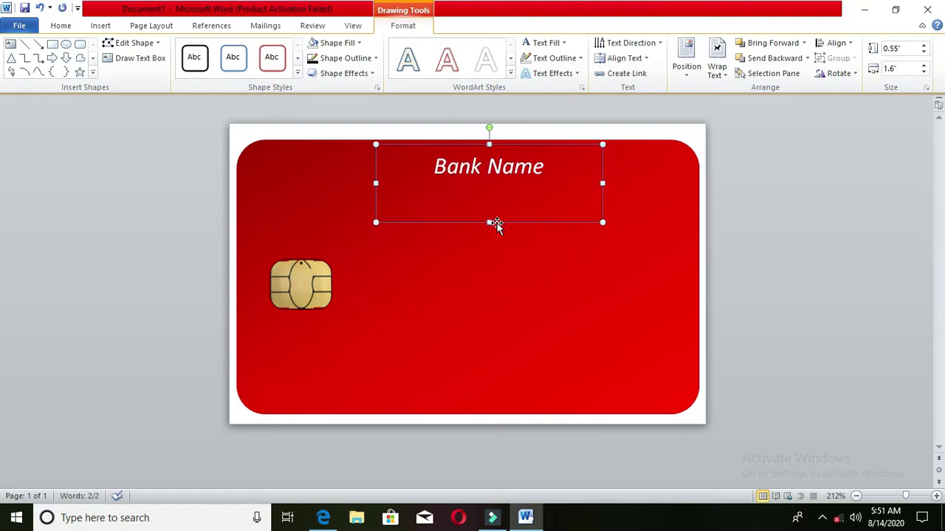
click(497, 256)
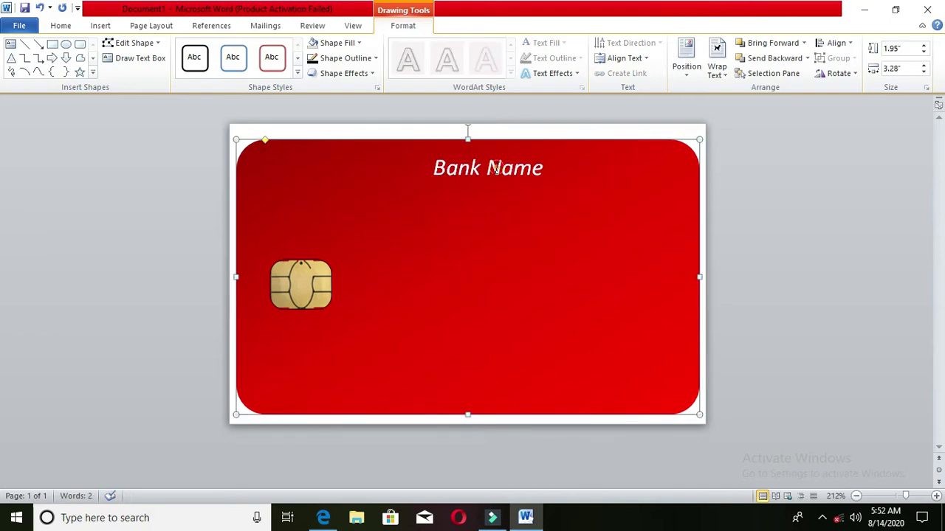
click(496, 168)
click(531, 256)
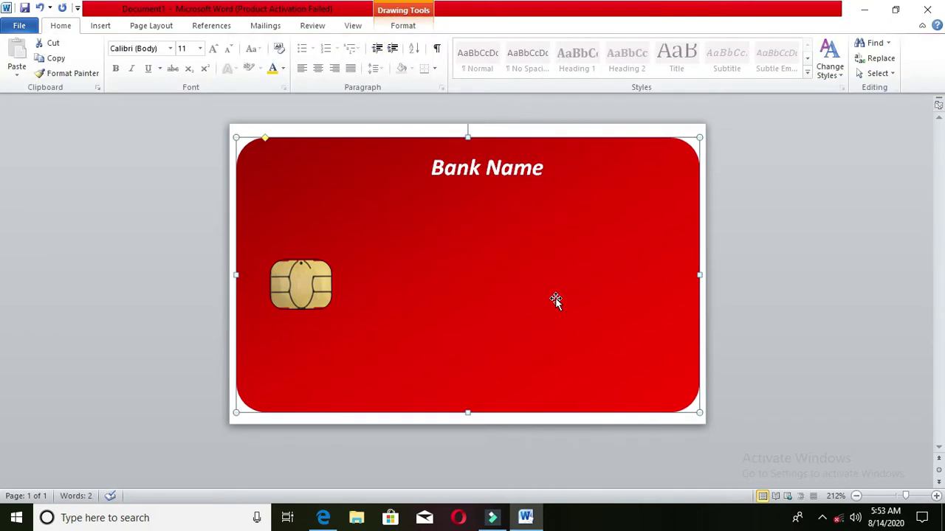
Insert a first-style WordArt box and delete its placeholder text and empty lines
click(101, 26)
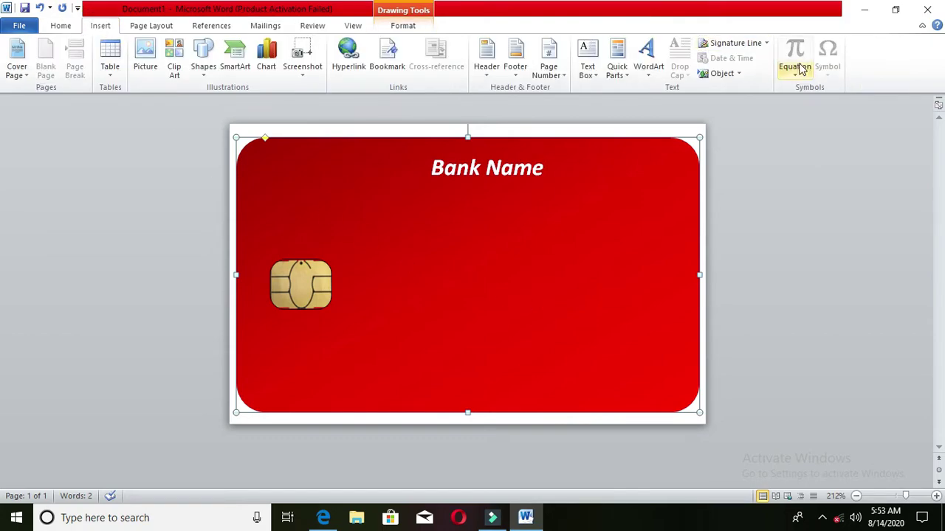
click(651, 68)
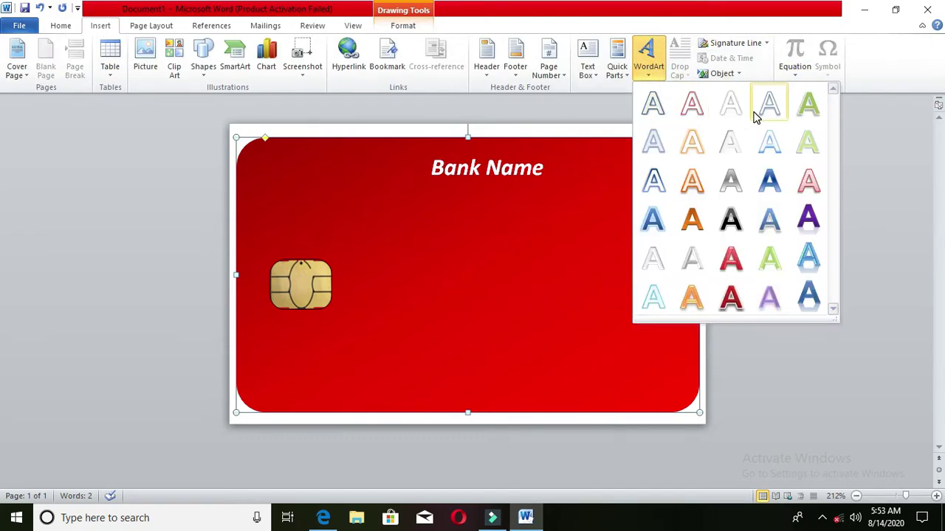
click(660, 109)
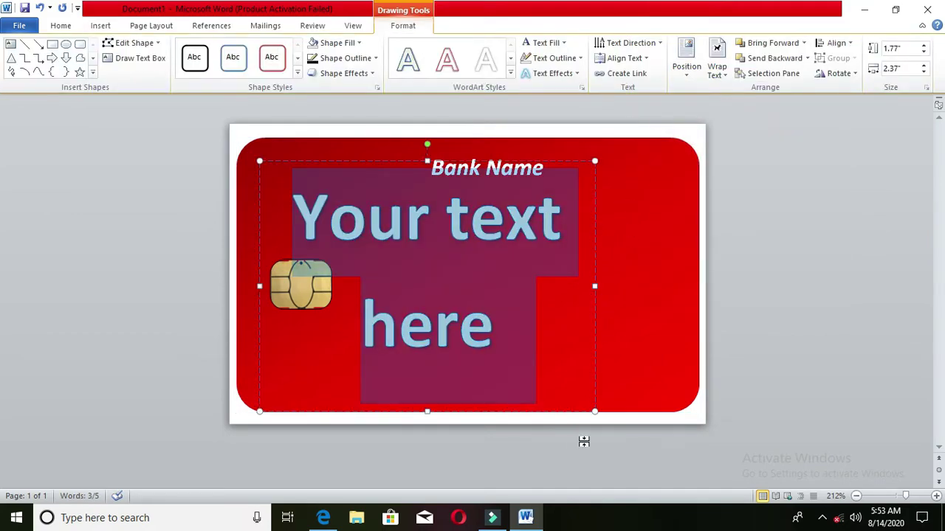
click(582, 411)
key(Delete)
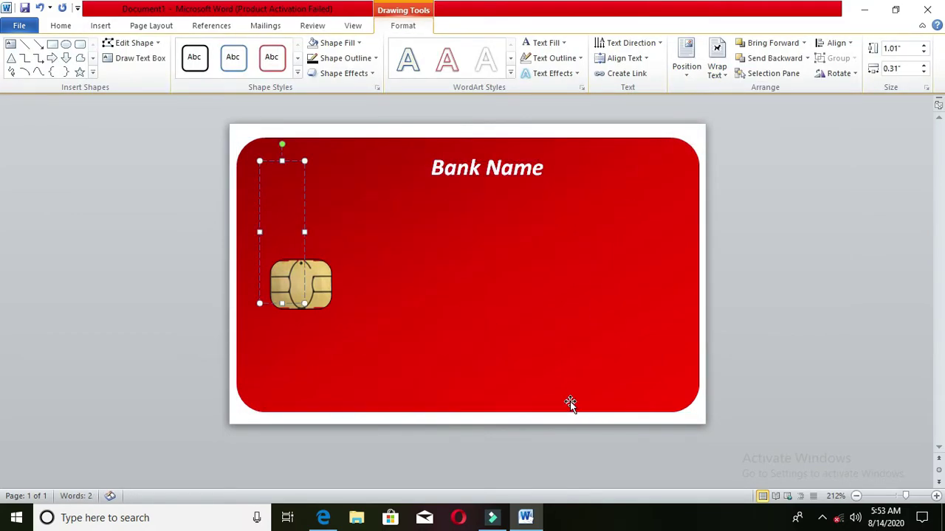
key(Delete)
key(Delete)
Resize the empty WordArt box to about 0.68 × 1.91 inches and place it below Bank Name
mouse_move(305, 193)
mouse_down()
mouse_move(436, 171)
mouse_move(401, 183)
mouse_up()
mouse_move(432, 257)
mouse_down()
mouse_move(436, 164)
mouse_move(400, 280)
mouse_move(407, 186)
mouse_up()
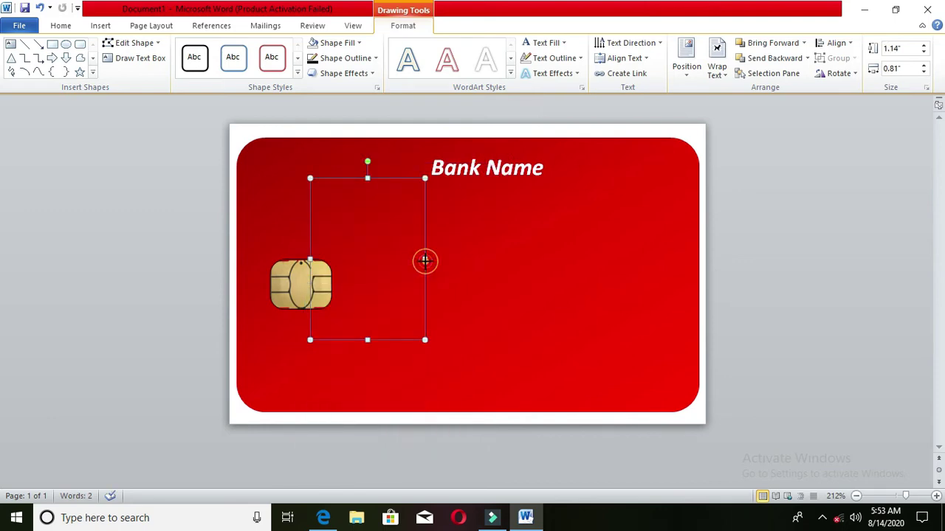
drag(424, 258, 579, 259)
drag(443, 340, 443, 274)
Type 'Credit Card' into the WordArt box, widening the box so it fits
click(377, 228)
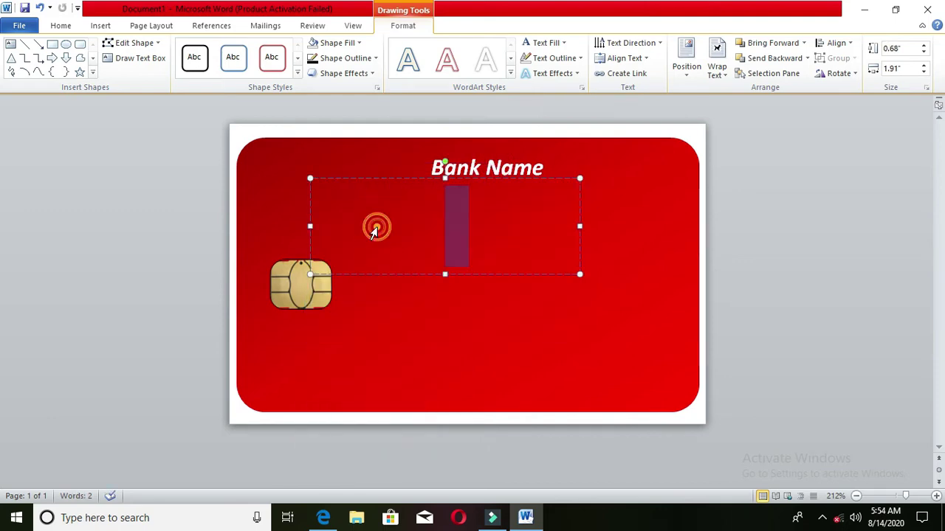
text(C)
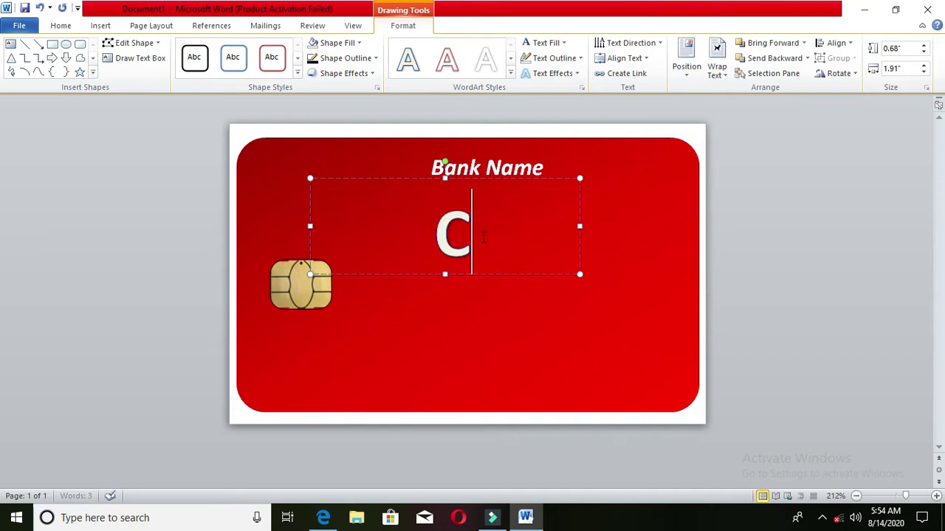
text(re)
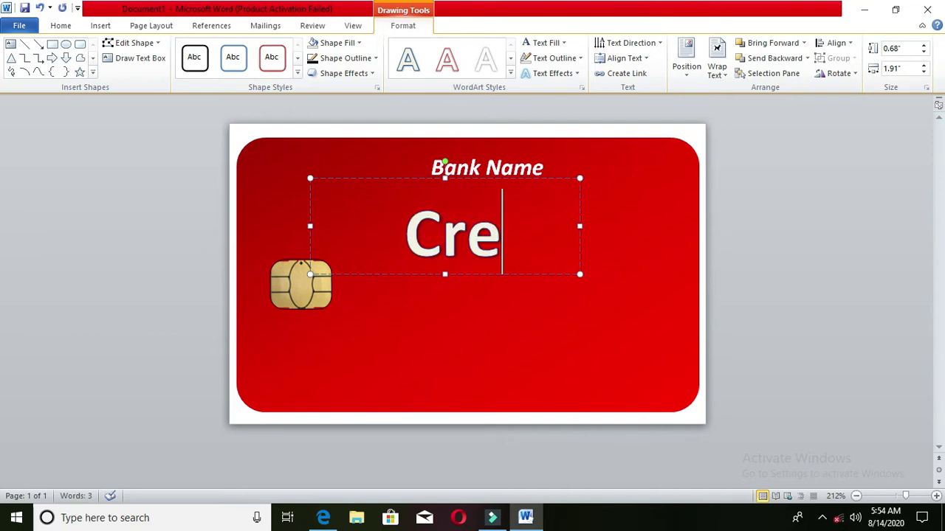
text(di)
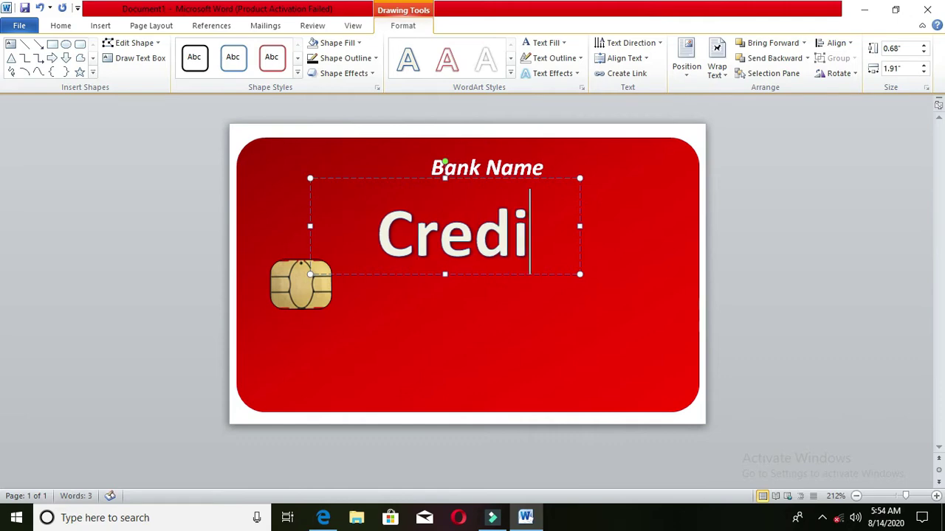
text(t)
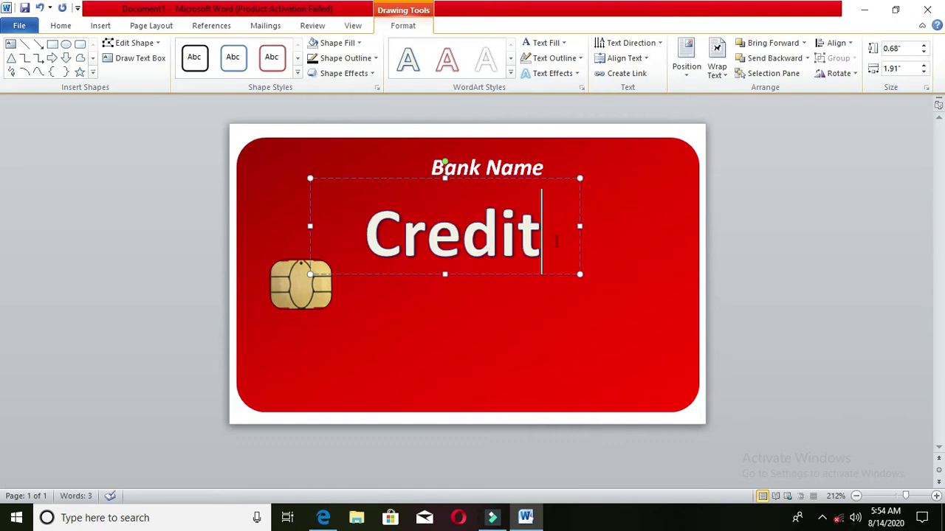
drag(580, 226, 665, 227)
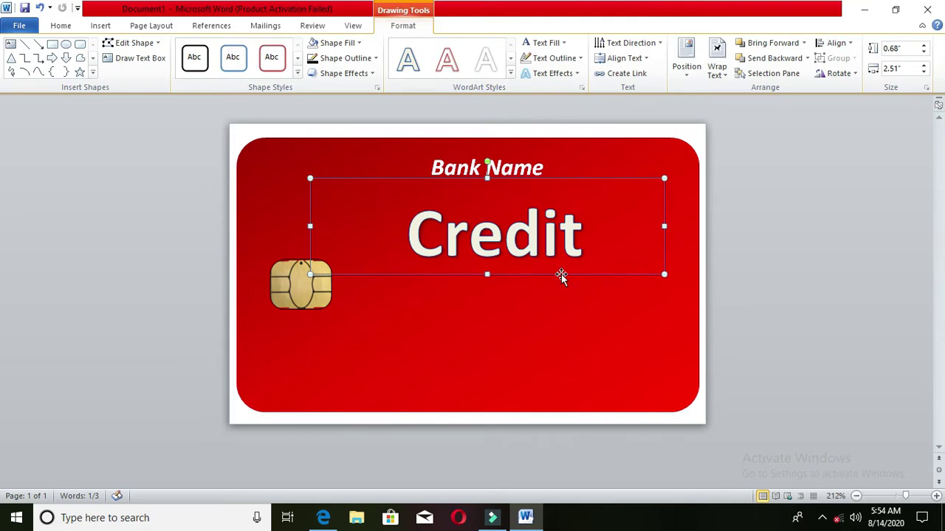
click(633, 243)
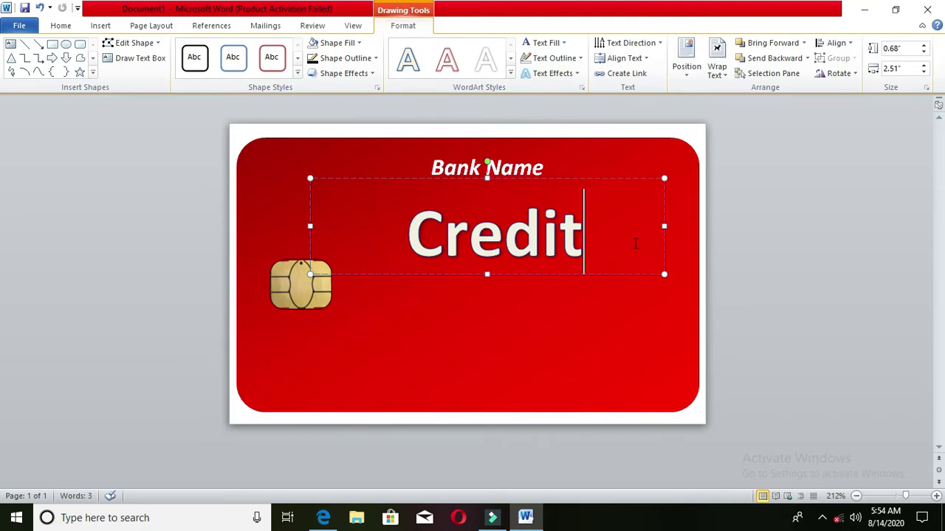
text( Ca)
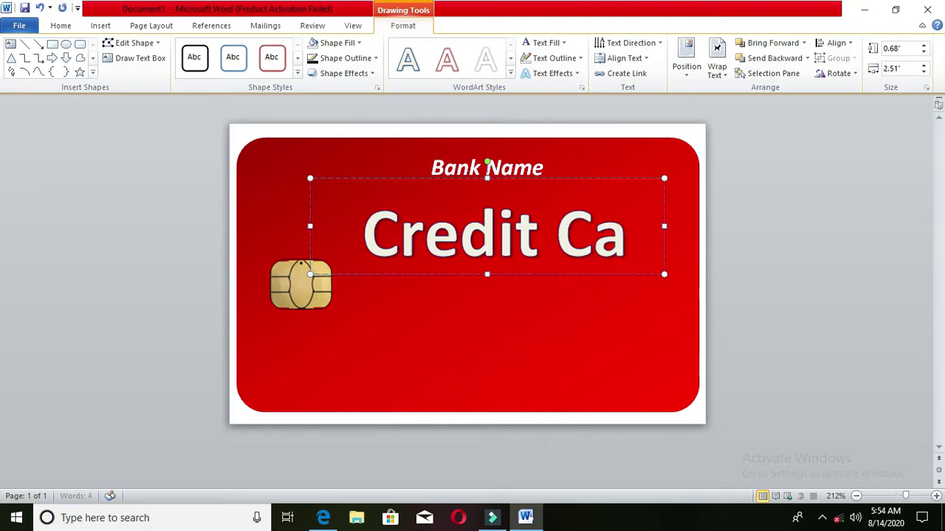
text(rd)
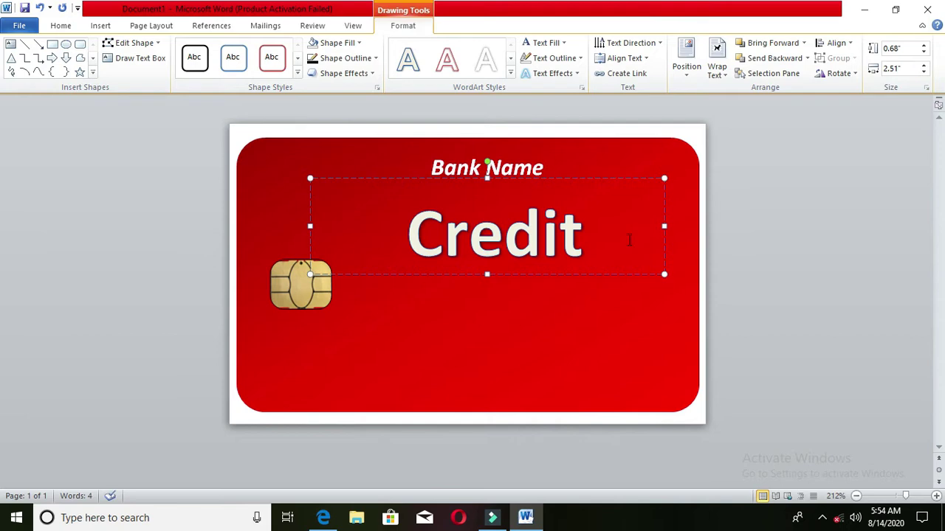
Shrink the Credit Card text three font steps and shorten the box to 0.54 × 2.51 inches
key(ctrl+a)
key(ctrl+shift+less)
key(ctrl+shift+less)
key(ctrl+shift+less)
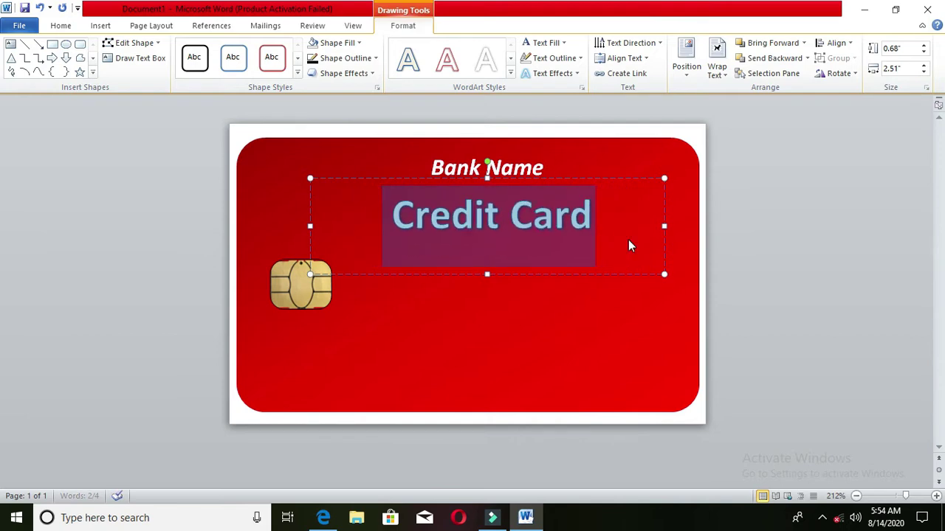
key(ctrl+shift+less)
key(ctrl+shift+less)
key(ctrl+shift+less)
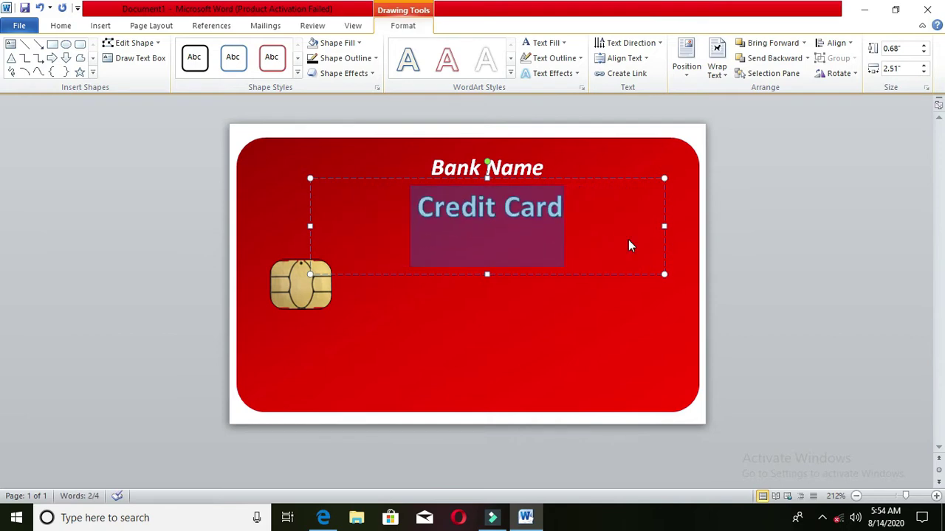
key(ctrl+shift+less)
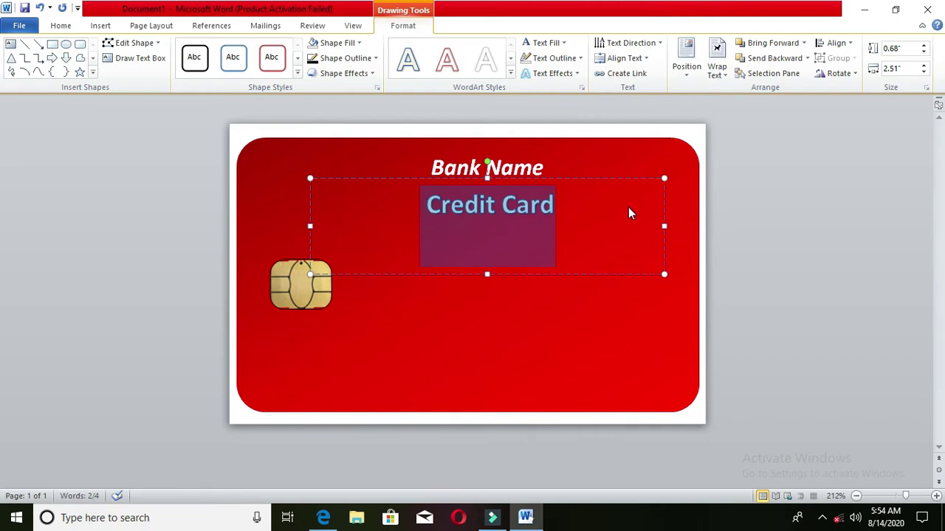
click(497, 286)
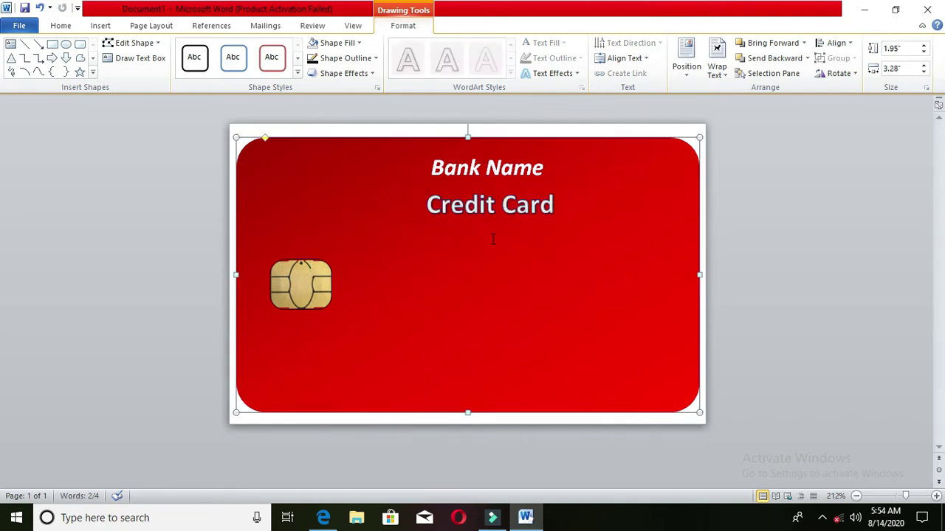
click(472, 262)
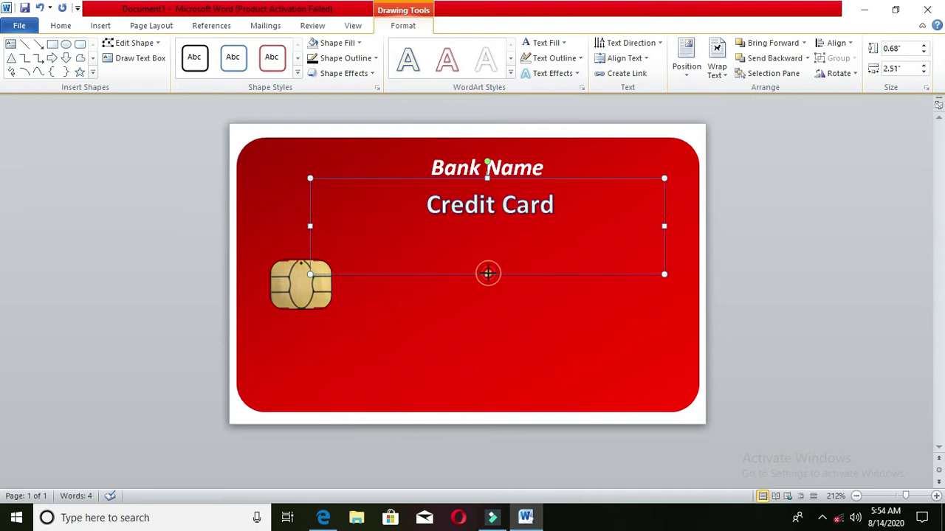
drag(487, 275, 487, 254)
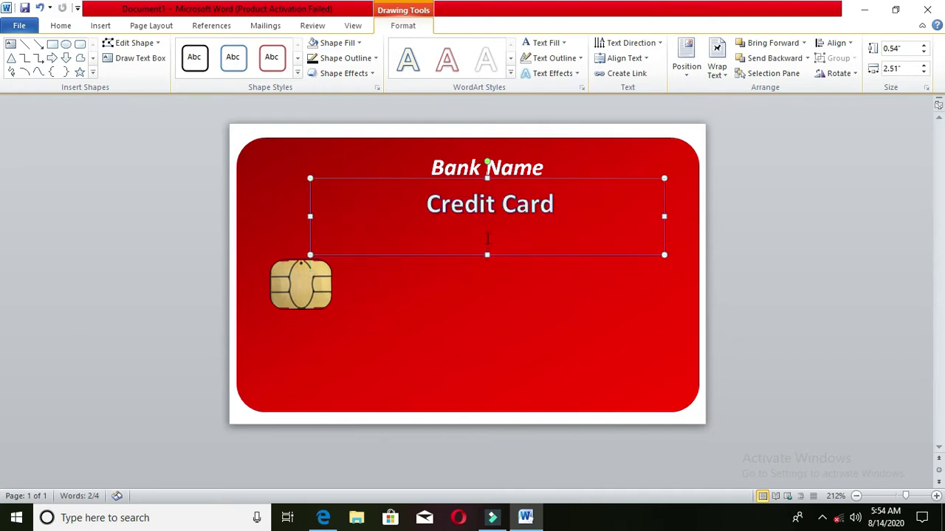
Turn off bold on the Credit Card text so it shows in regular weight
click(440, 203)
triple_click(440, 204)
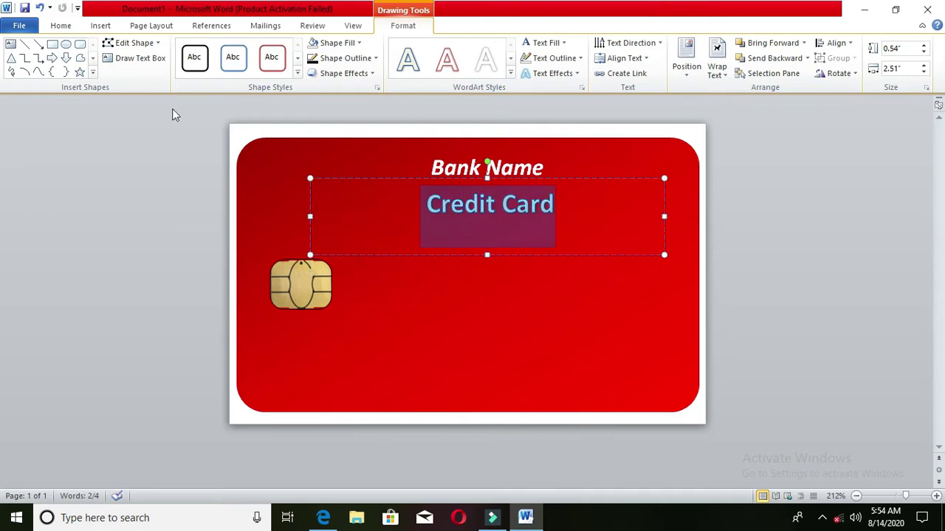
click(62, 26)
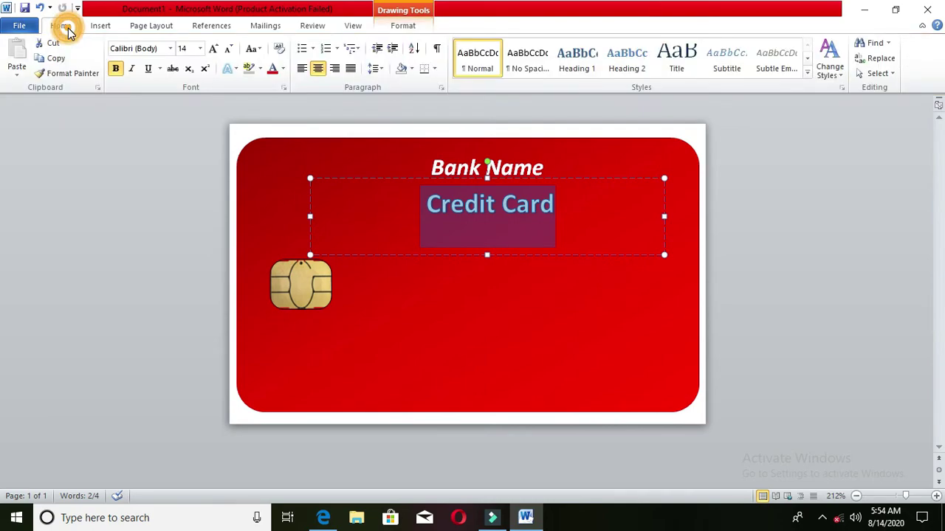
click(116, 71)
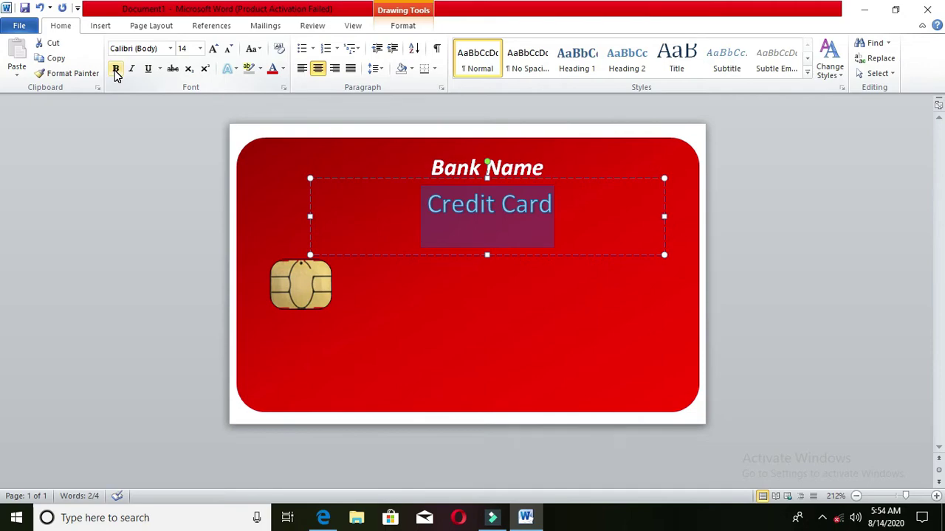
click(490, 359)
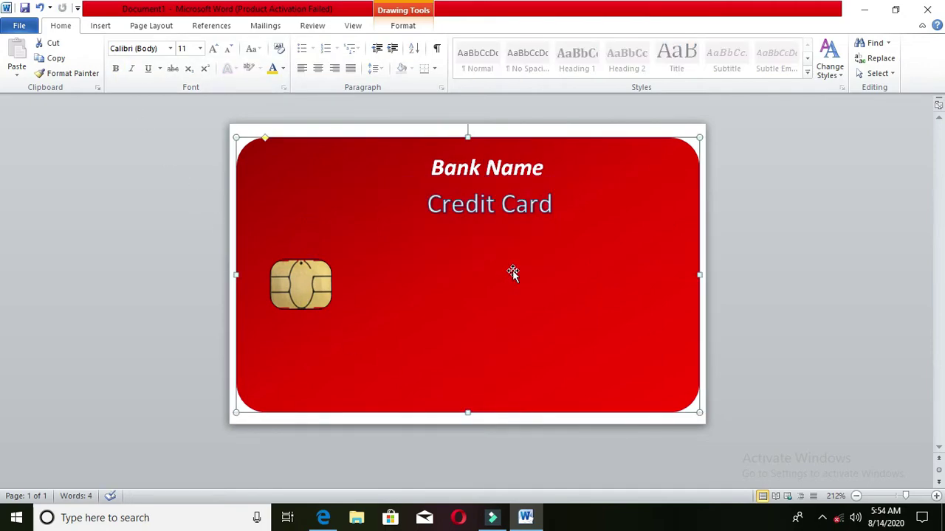
click(502, 198)
key(ctrl+a)
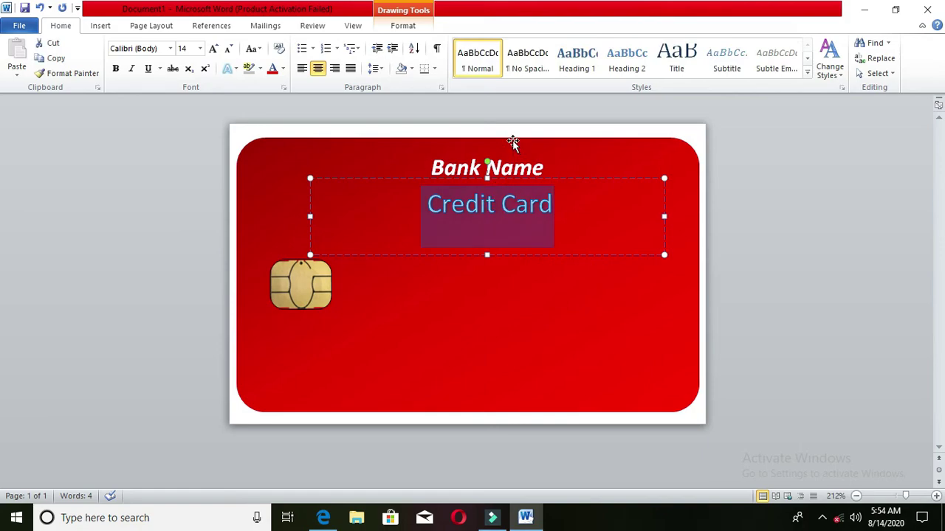
Set the Credit Card text effects to No Shadow
click(403, 26)
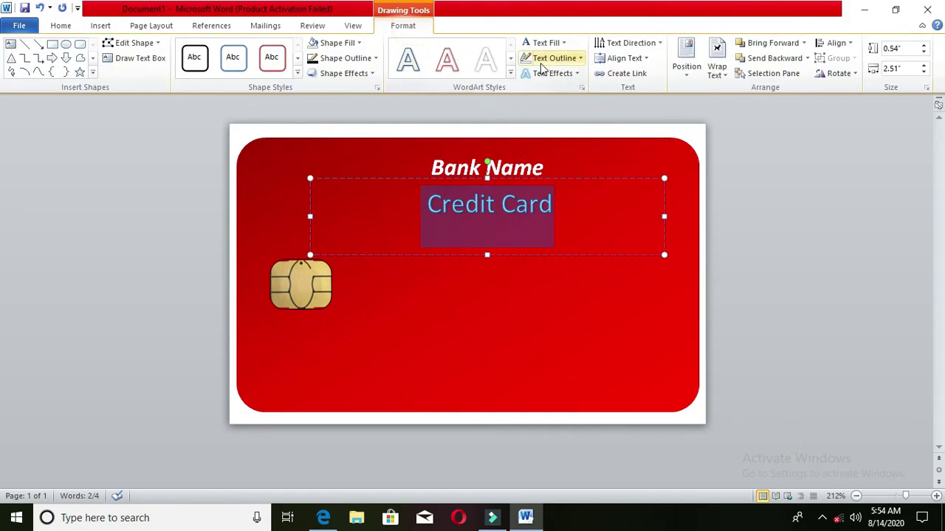
click(550, 43)
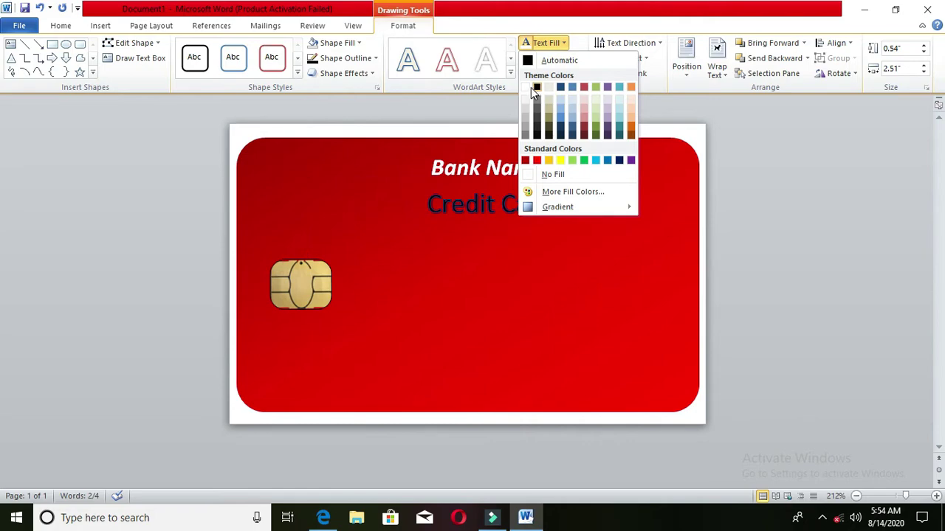
click(572, 73)
click(572, 73)
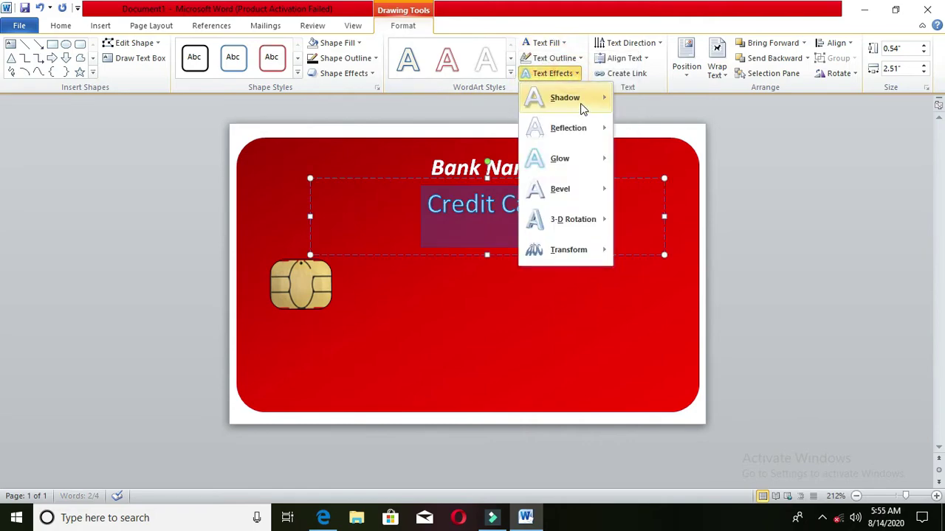
mouse_move(580, 103)
click(633, 116)
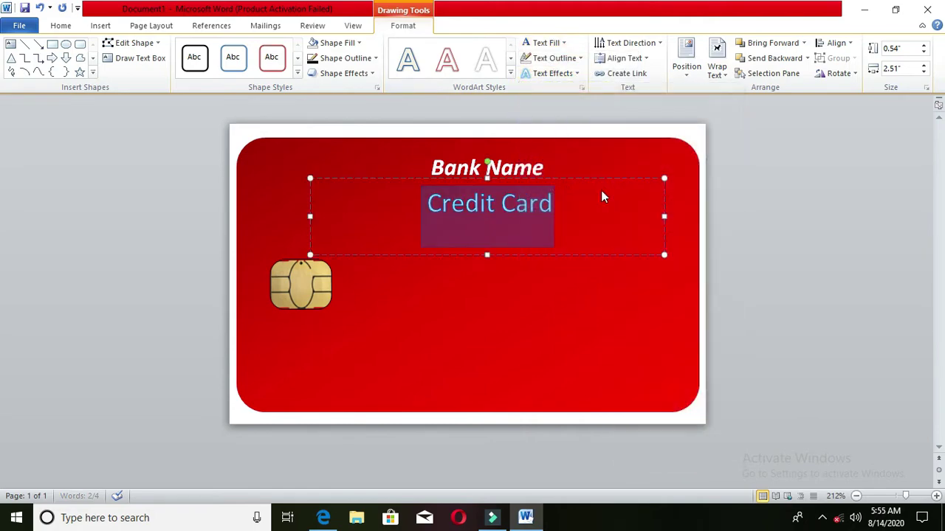
click(557, 288)
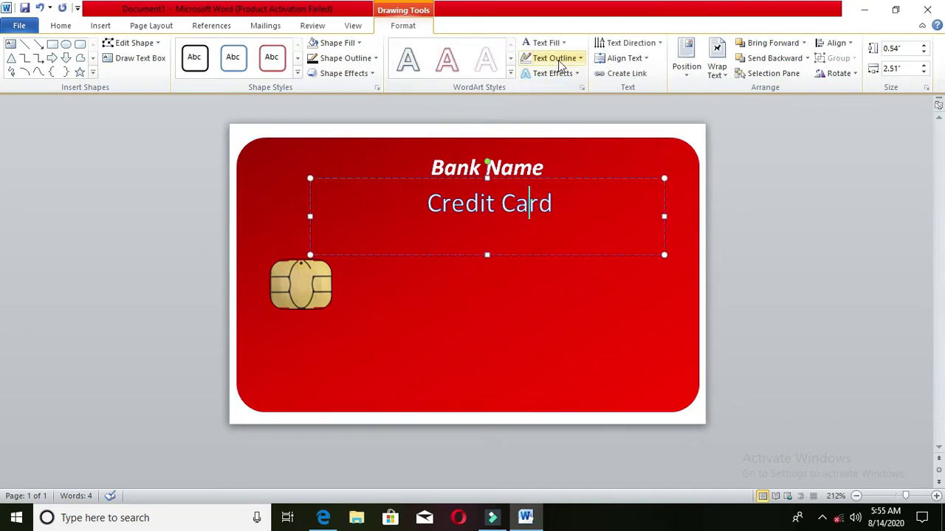
Set the Credit Card text outline to No Outline, leaving plain white lettering
click(558, 60)
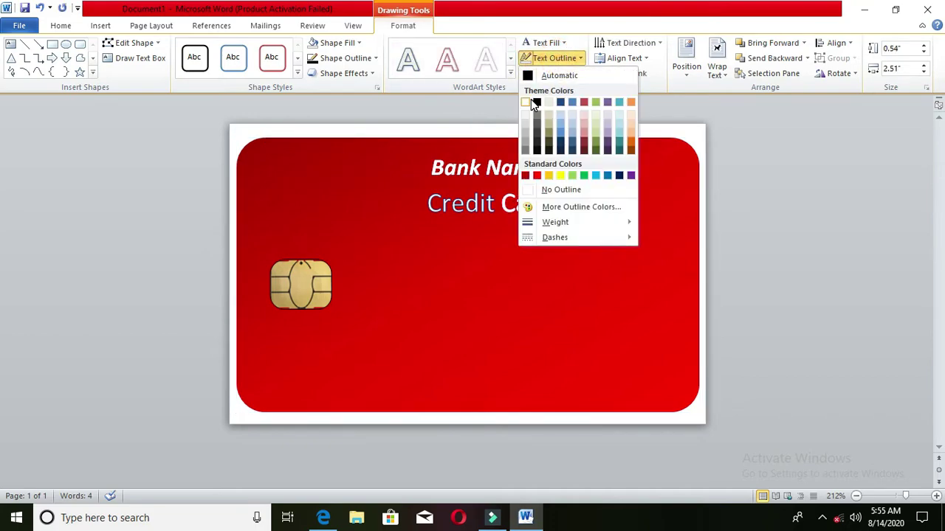
click(561, 189)
click(510, 316)
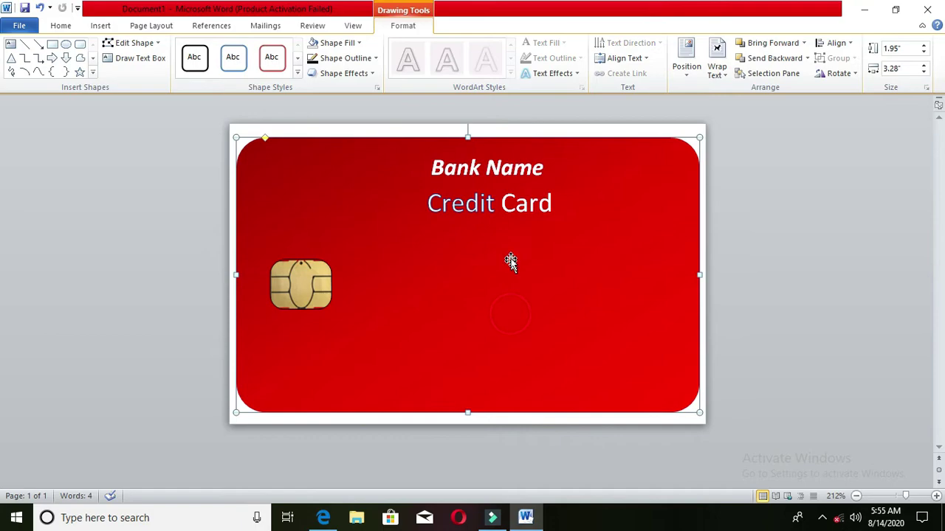
click(512, 200)
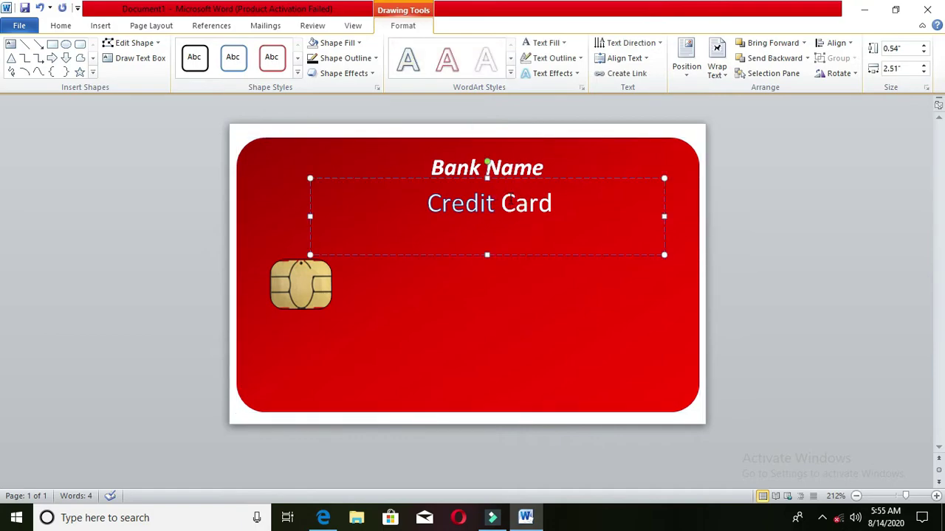
triple_click(512, 202)
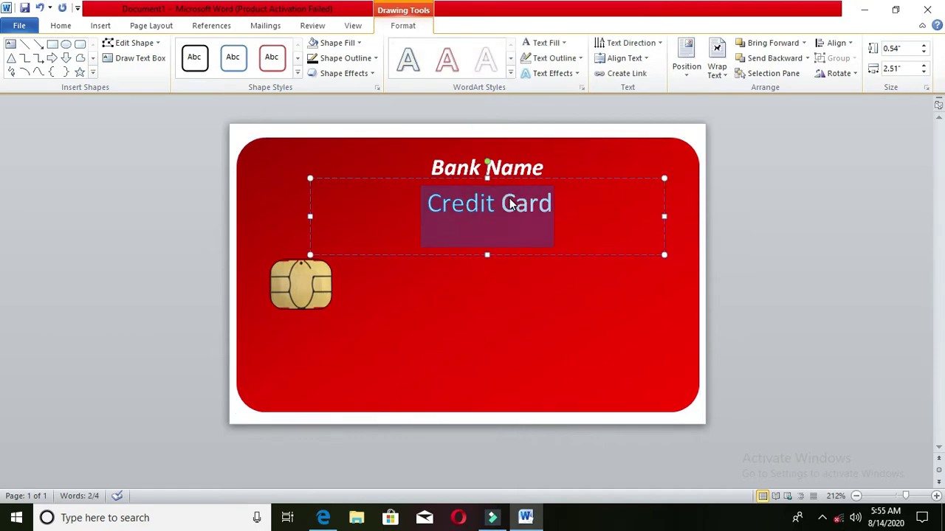
click(559, 55)
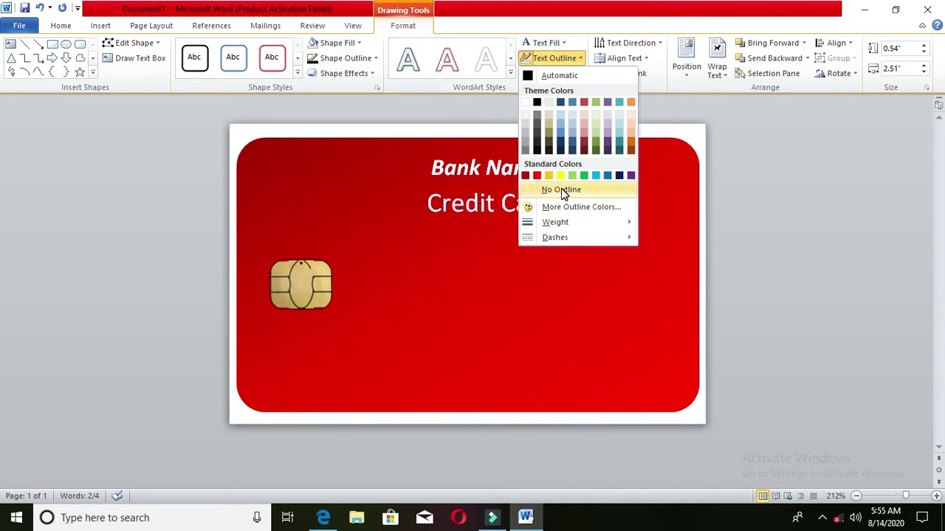
click(561, 190)
click(536, 310)
Shrink the Credit Card text box tightly around the label
click(514, 190)
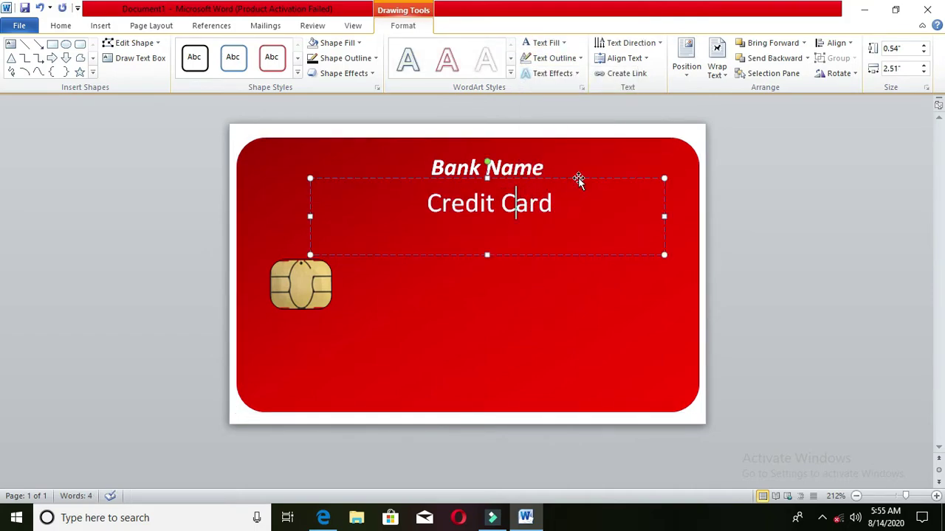
drag(579, 180, 600, 180)
drag(685, 217, 632, 215)
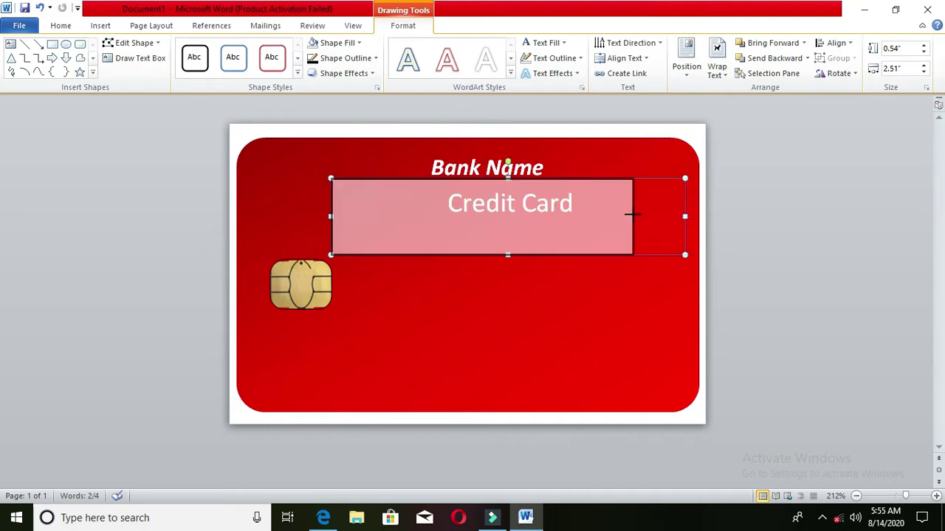
drag(330, 216, 387, 216)
drag(632, 217, 598, 216)
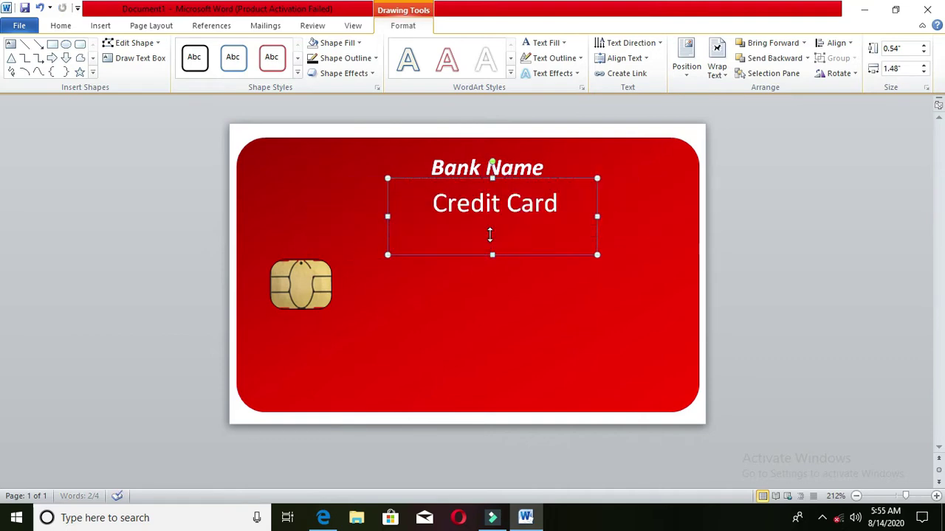
drag(492, 254, 489, 235)
triple_click(496, 213)
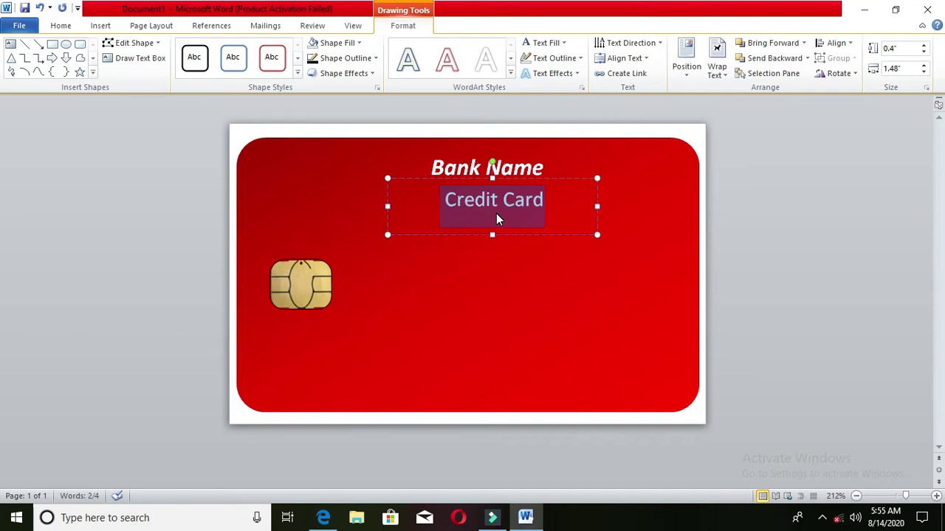
Move the 0.4 × 1.48 inch Credit Card box to sit beside Bank Name
click(521, 330)
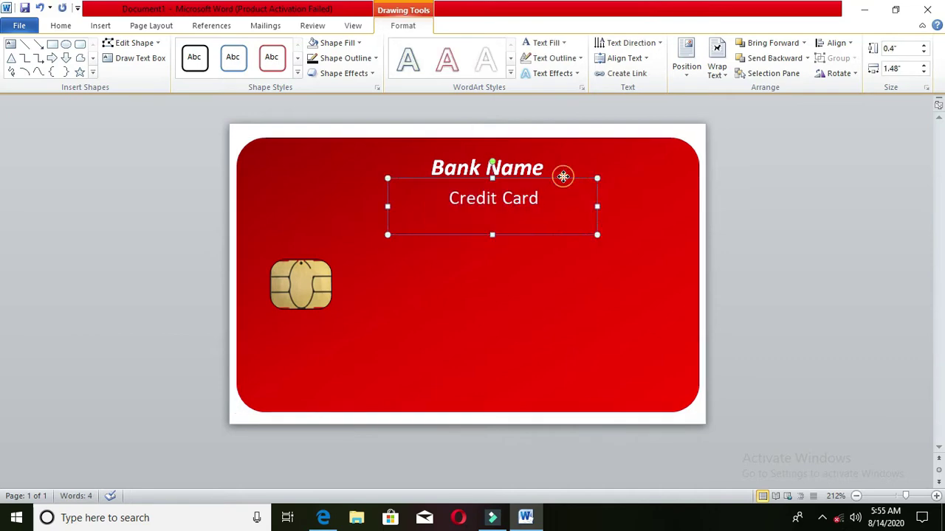
mouse_move(561, 177)
mouse_down()
mouse_move(685, 151)
mouse_move(674, 151)
mouse_up()
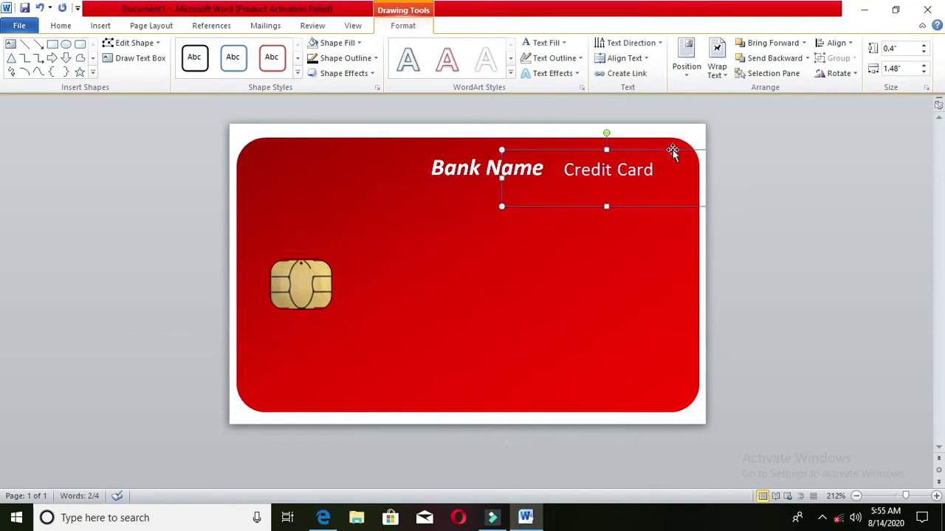
click(628, 172)
click(627, 172)
click(563, 272)
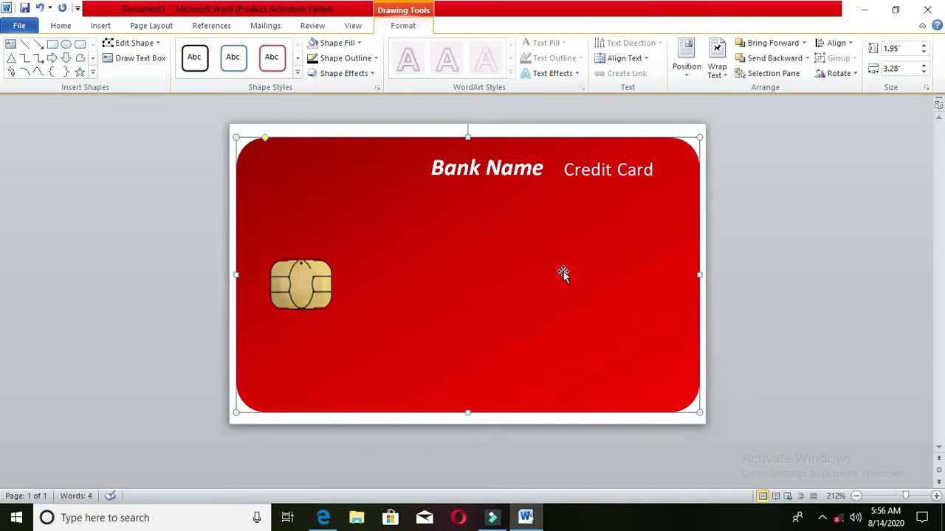
click(93, 27)
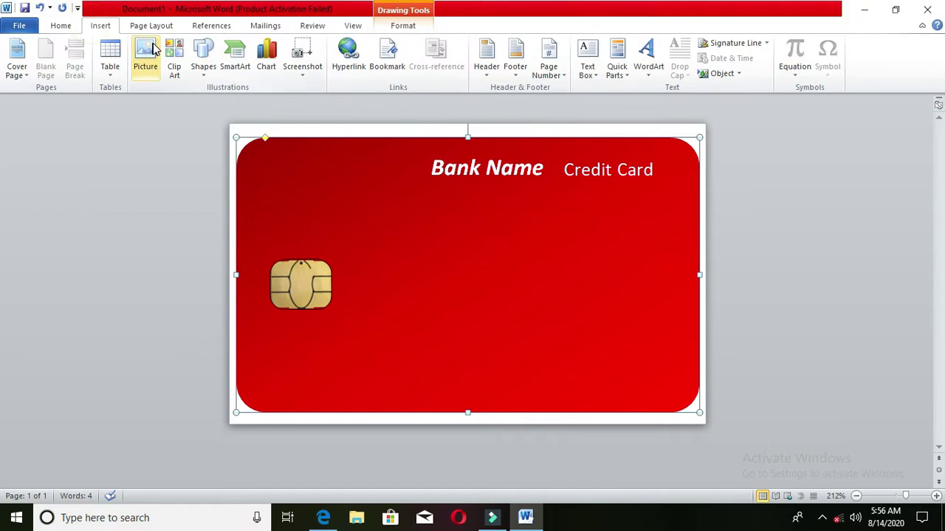
Draw a rectangle mid-card right of the chip with a white outline and no fill
click(204, 53)
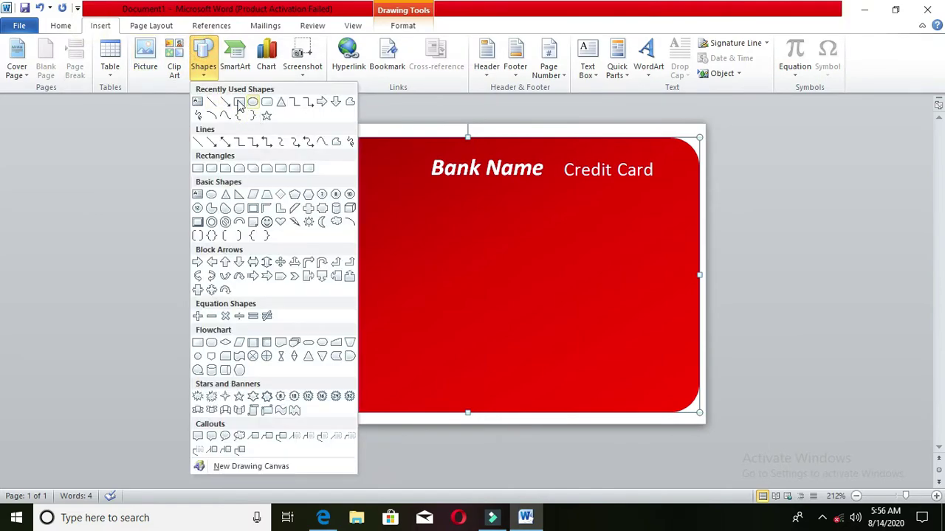
click(239, 103)
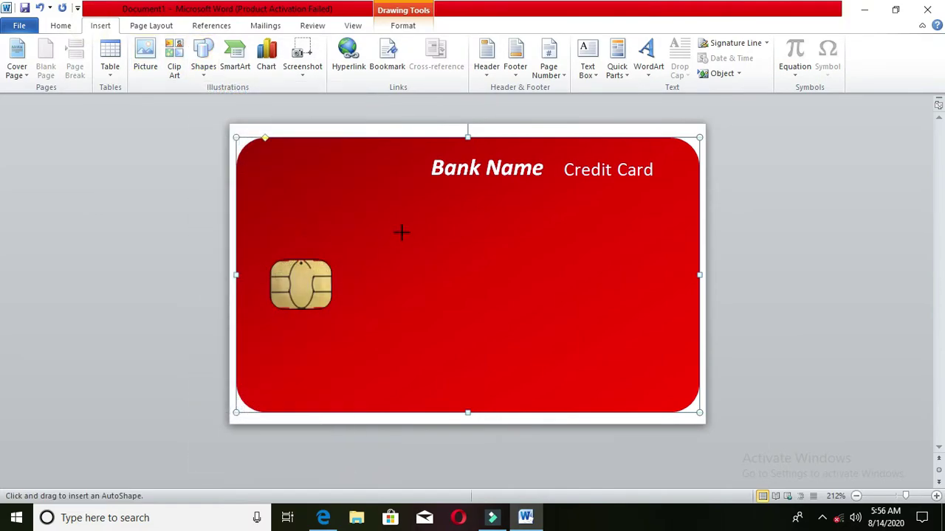
drag(396, 229, 534, 281)
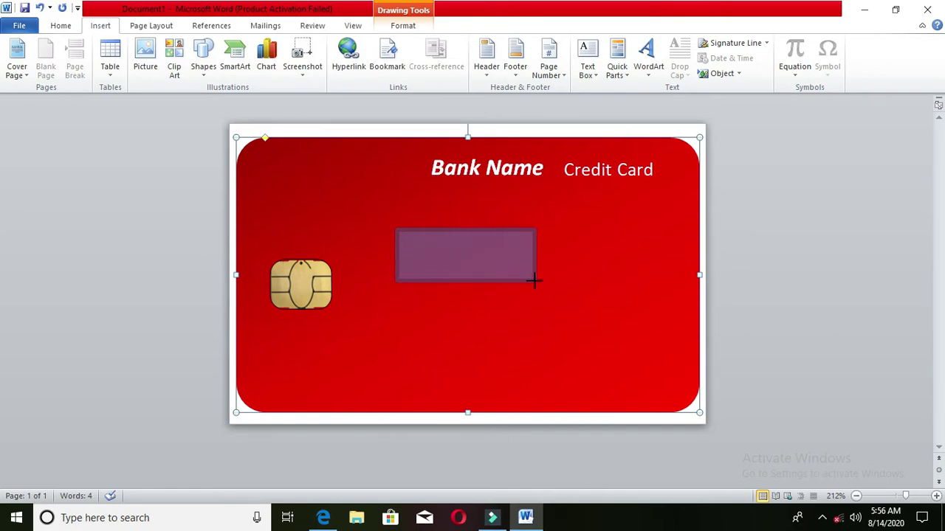
drag(534, 281, 544, 281)
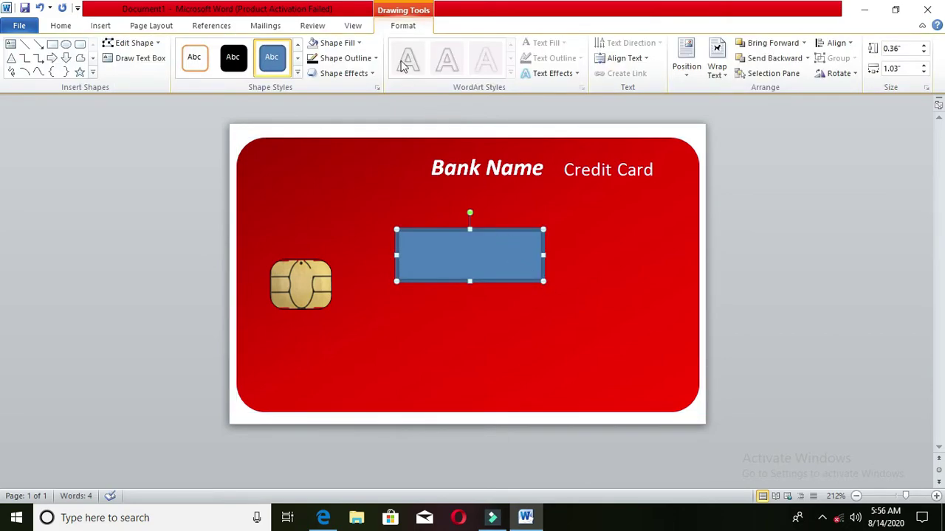
click(366, 58)
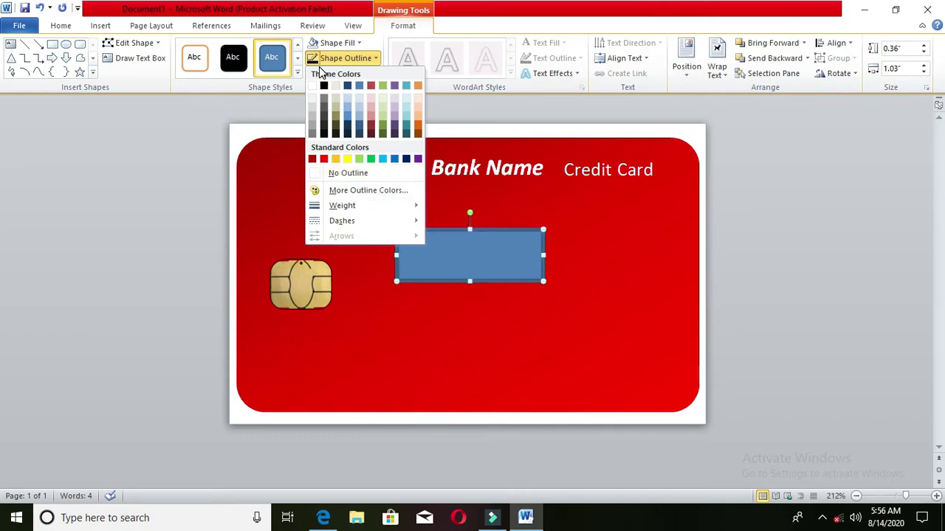
click(316, 85)
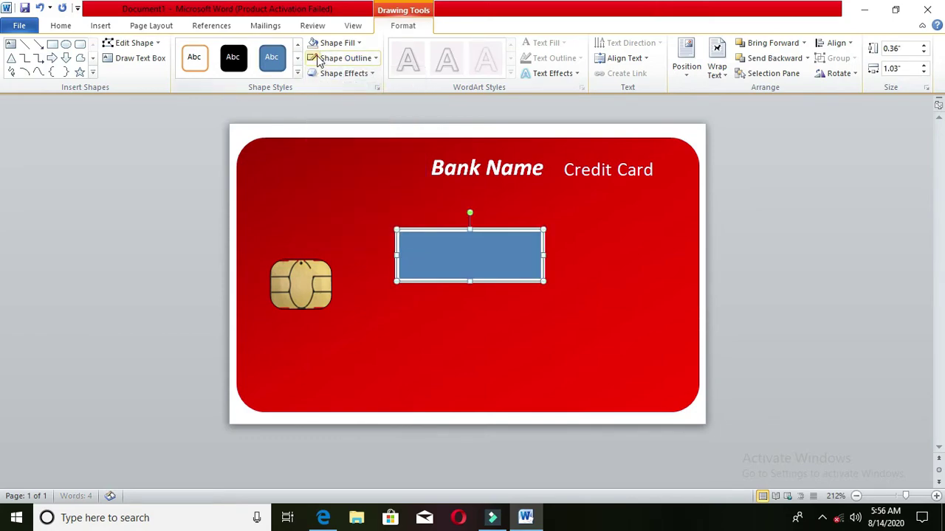
click(336, 43)
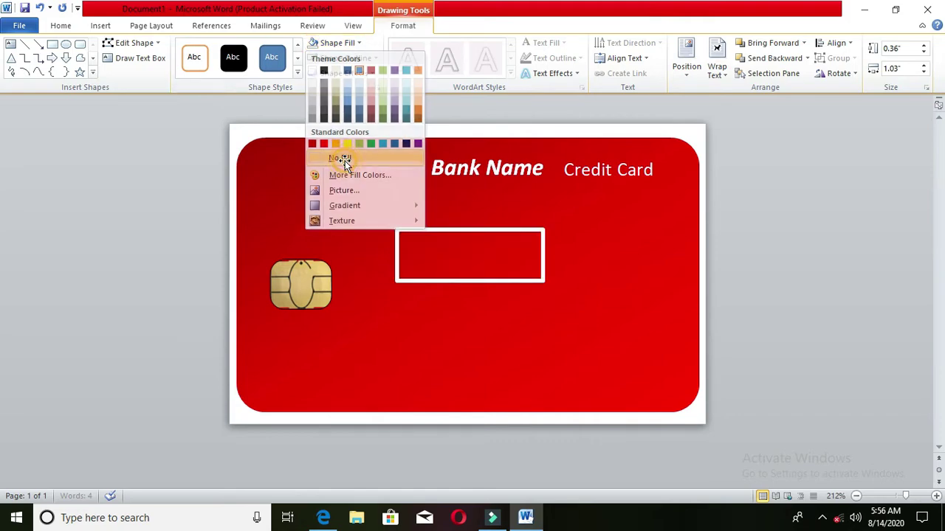
click(341, 158)
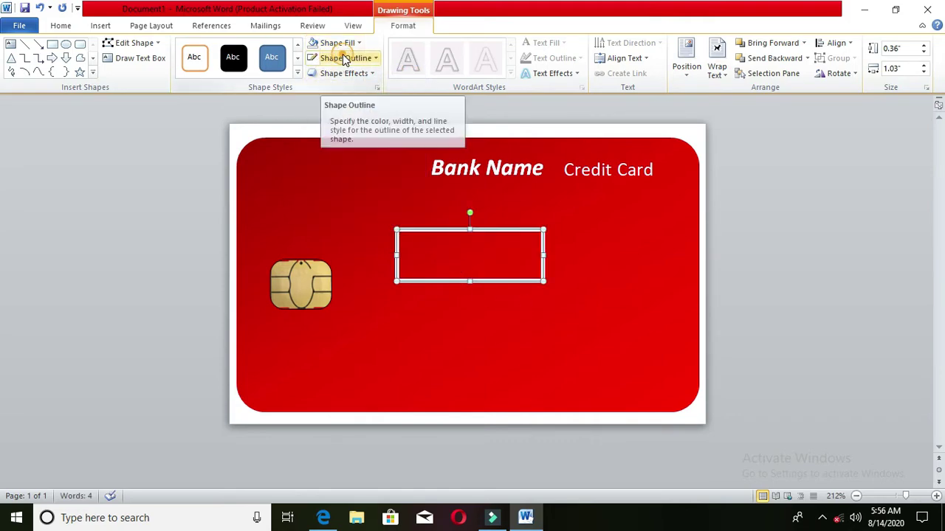
Set the rectangle outline weight to ¾ pt and shorten it to 0.32 × 1.03 inches
click(344, 58)
mouse_move(353, 209)
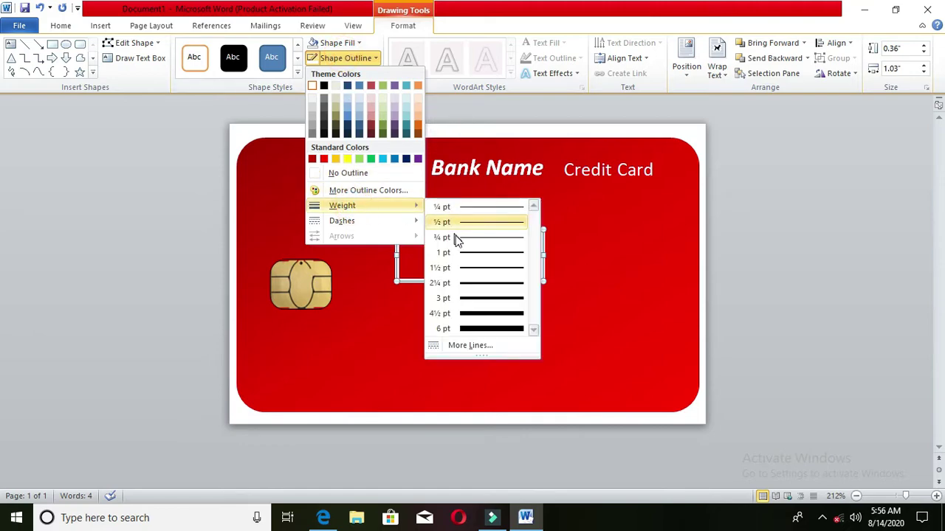
click(496, 236)
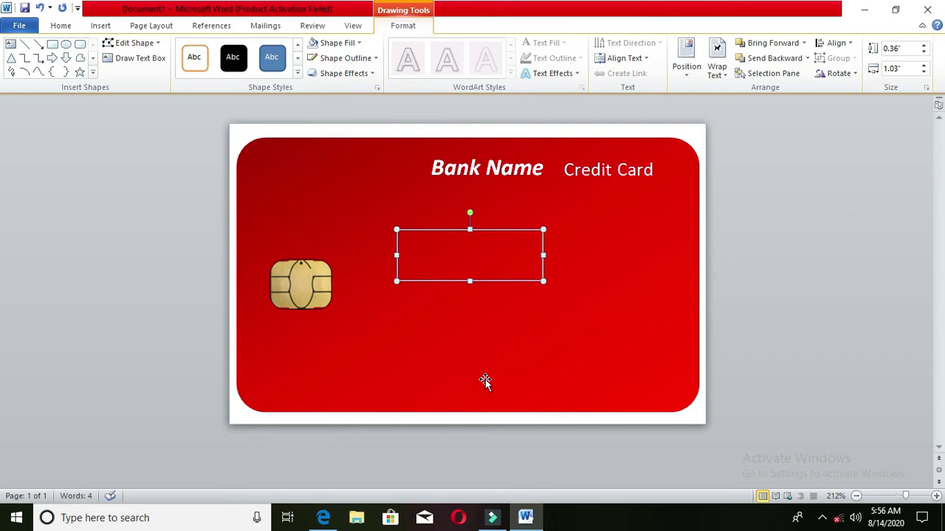
click(470, 281)
drag(471, 280, 470, 276)
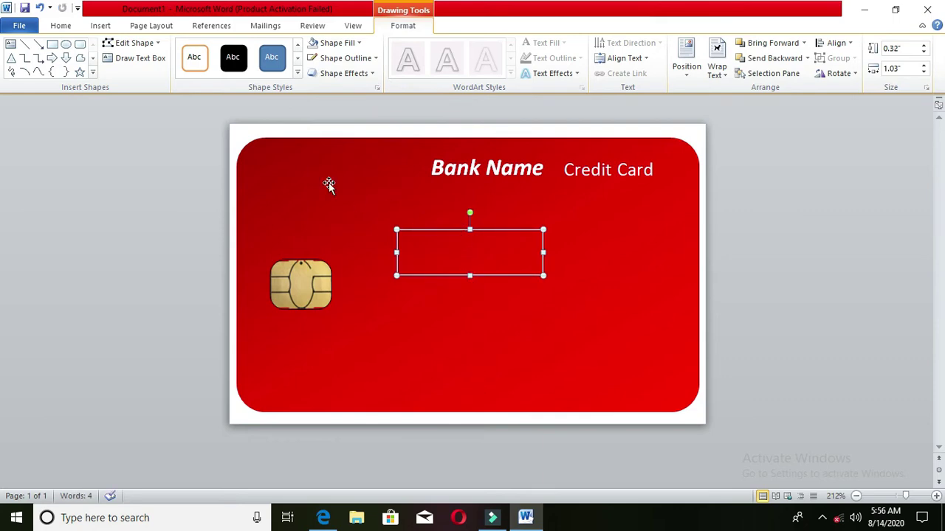
click(130, 43)
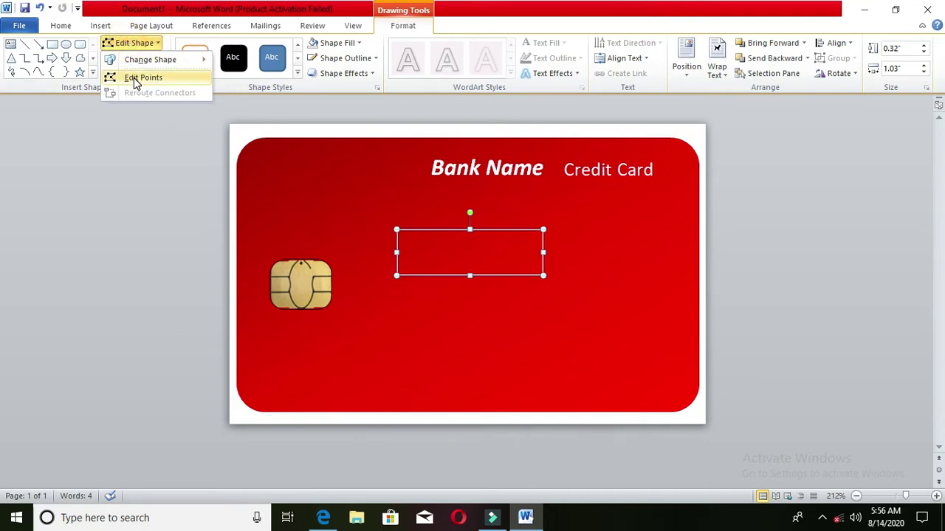
Use Edit Points to slide the rectangle's top corners right, slanting it into a parallelogram
click(135, 80)
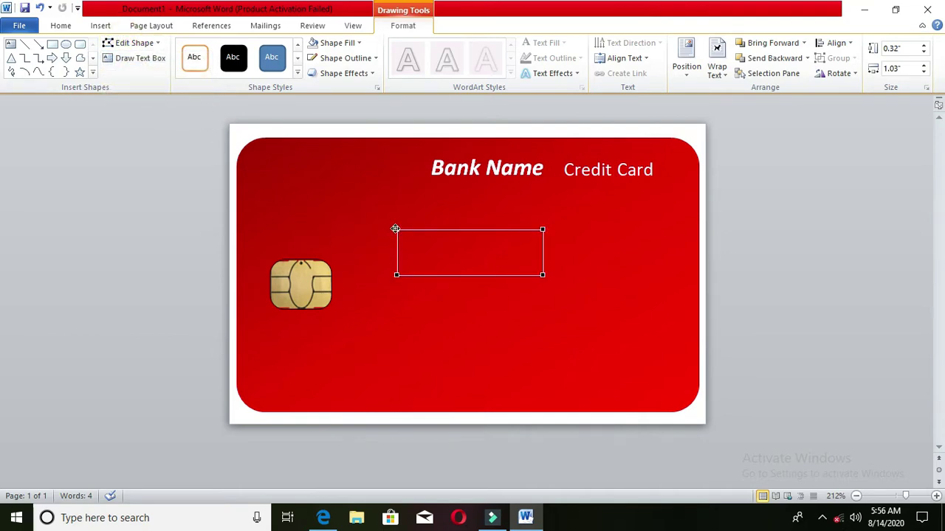
click(398, 229)
drag(399, 229, 407, 229)
drag(543, 230, 554, 230)
drag(553, 229, 552, 230)
click(501, 323)
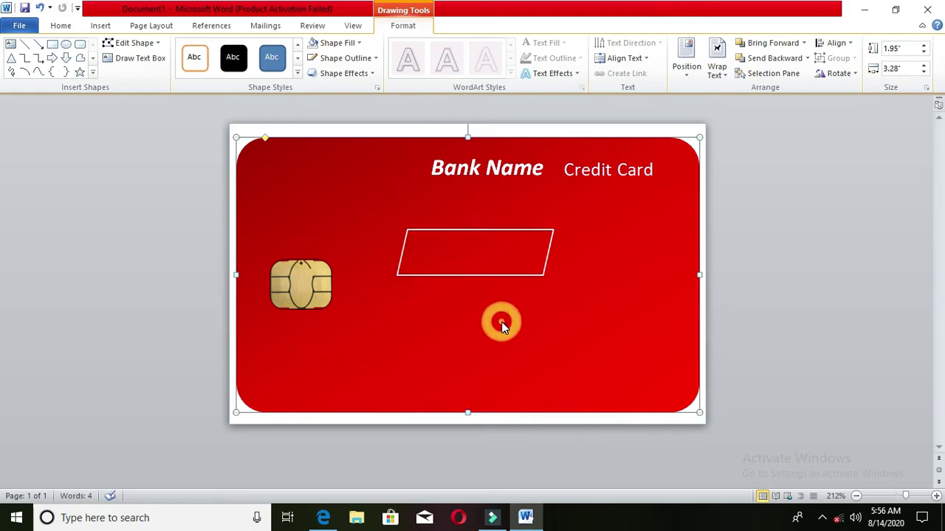
Shrink the parallelogram to about 0.26 × 0.95 inches and move it around the Credit Card label
click(505, 230)
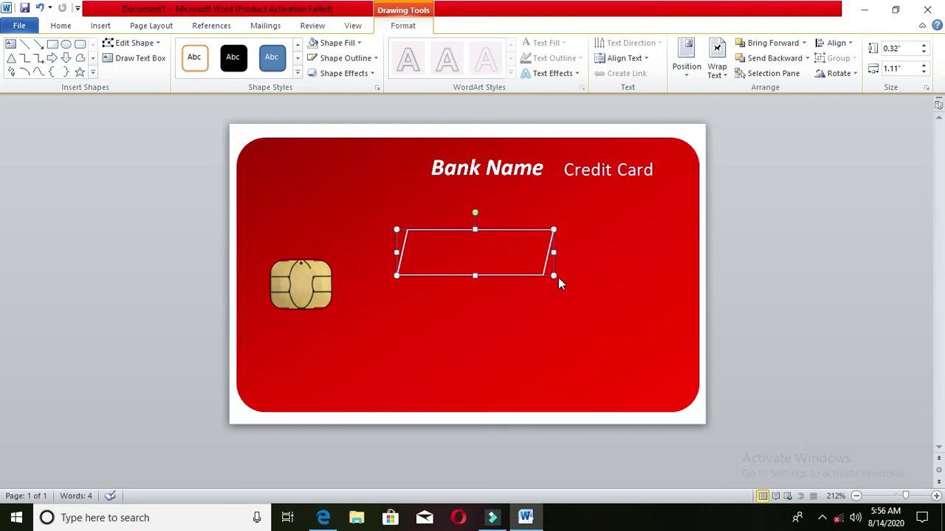
drag(553, 276, 531, 266)
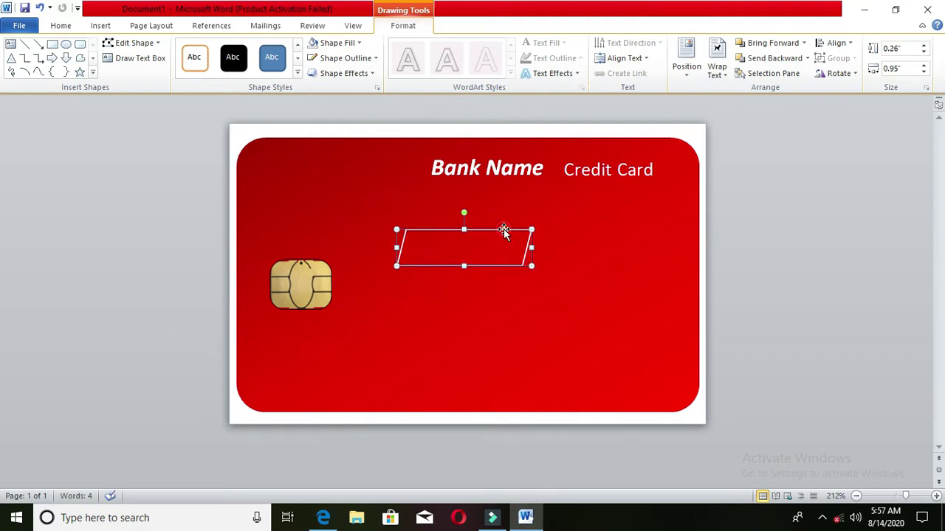
drag(503, 230, 650, 148)
click(594, 275)
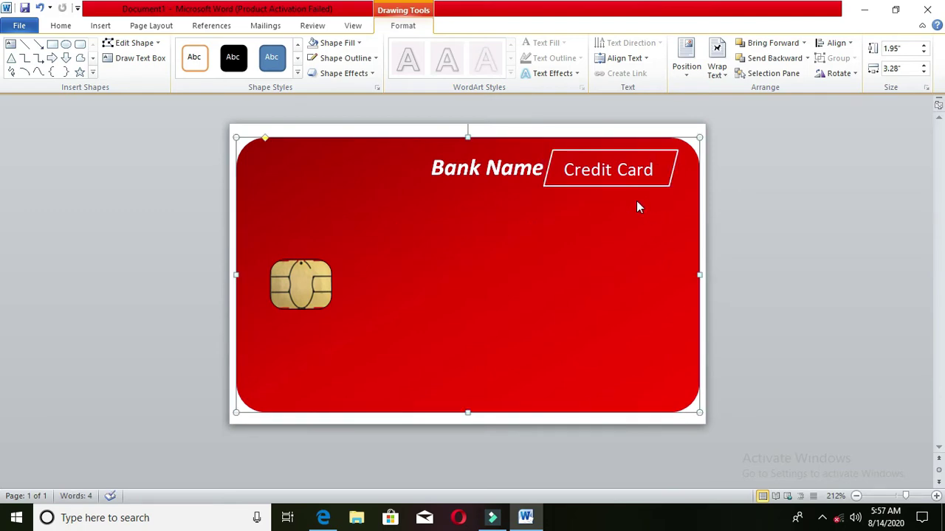
Narrow the parallelogram to 0.85 inches wide and nudge it right
click(642, 171)
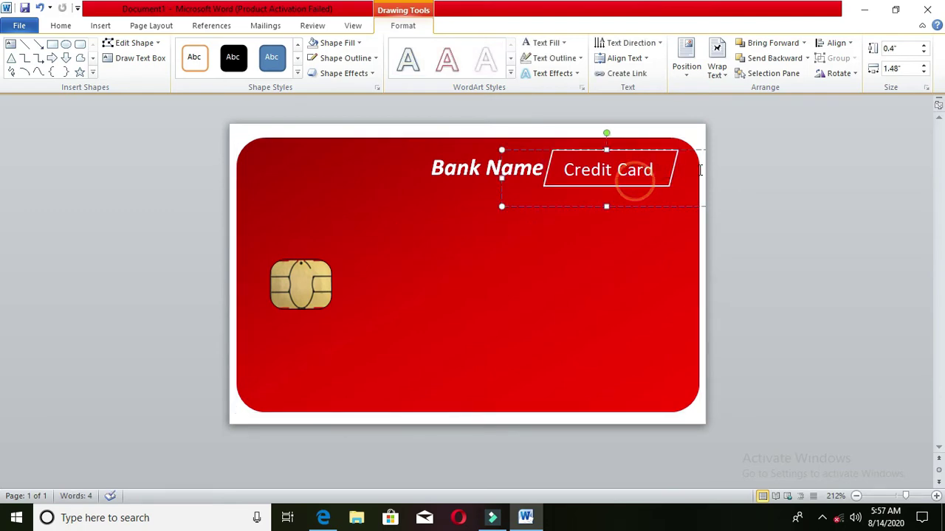
click(674, 177)
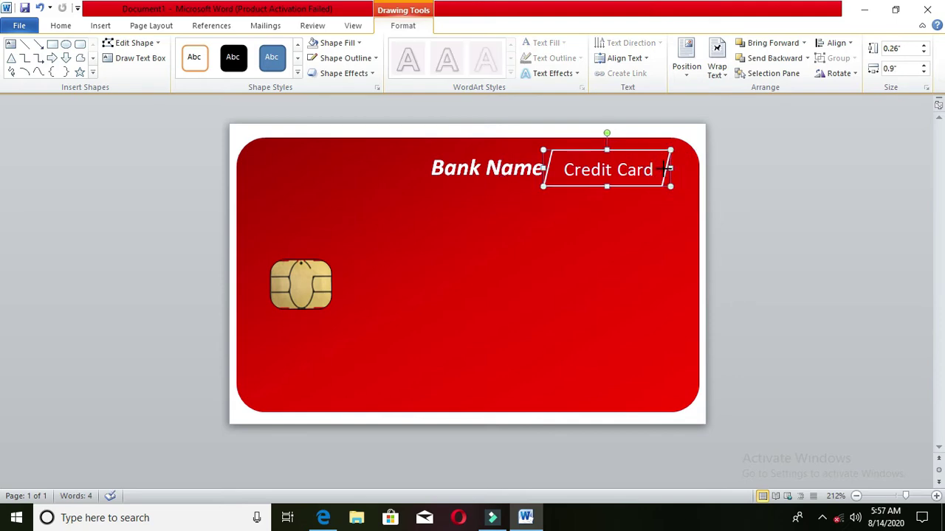
drag(674, 169, 663, 169)
key(Right)
key(Right)
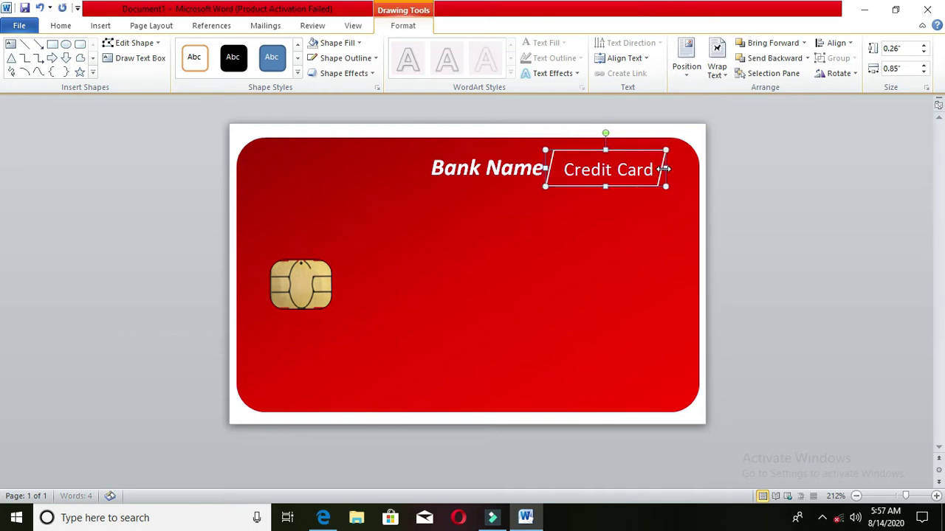
key(Right)
key(Right)
key(Right)
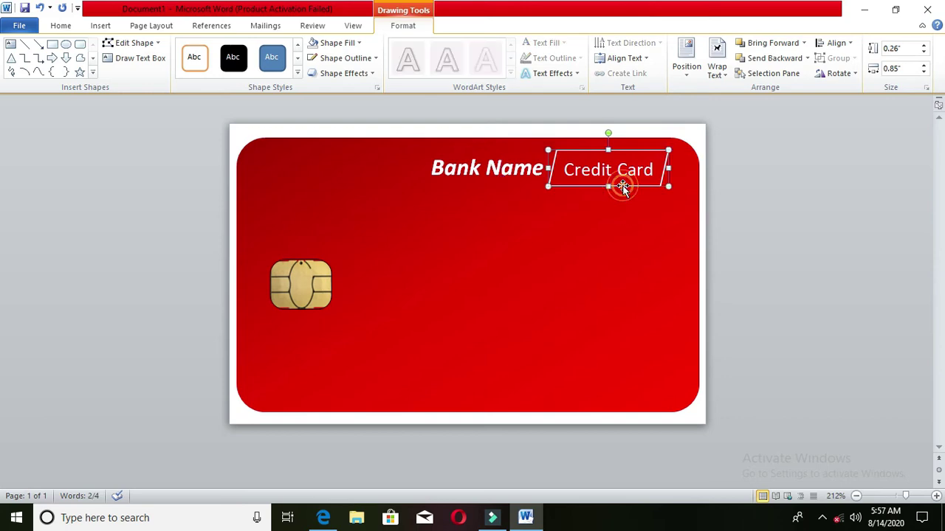
Adjust the parallelogram's height to about 0.24 inches and nudge it down to centre on the label
drag(608, 187, 608, 181)
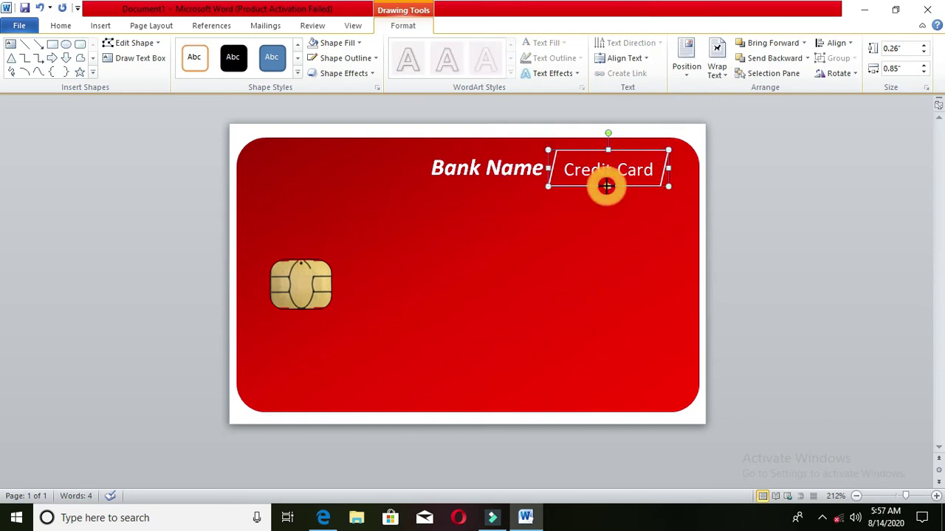
key(Down)
key(Down)
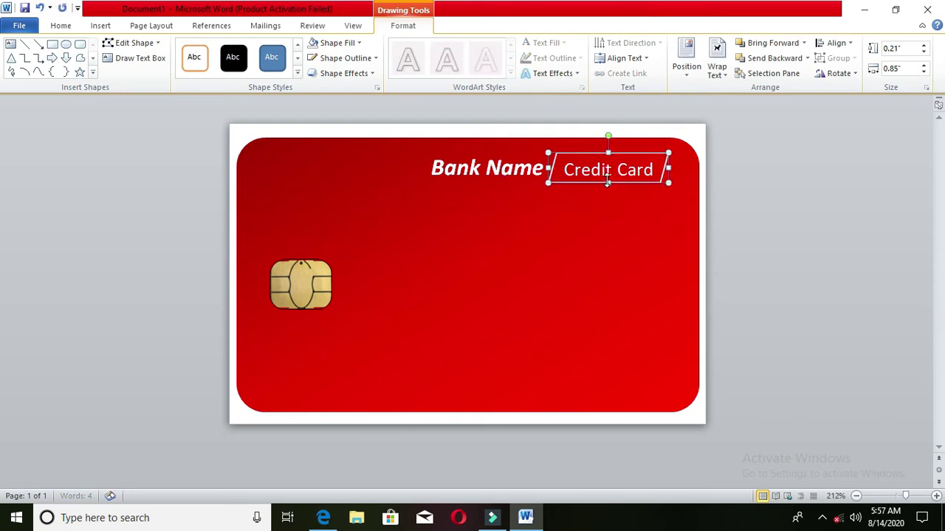
key(Down)
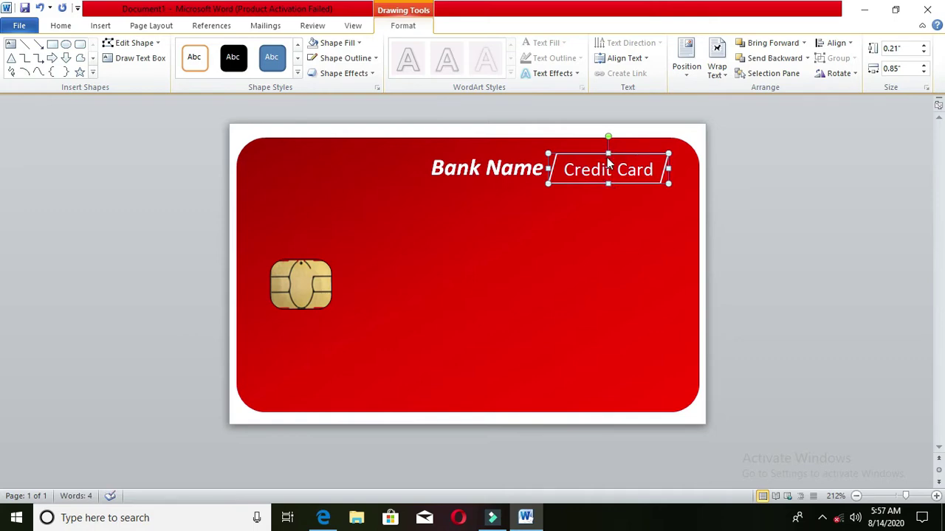
click(608, 153)
drag(608, 150, 607, 149)
key(Down)
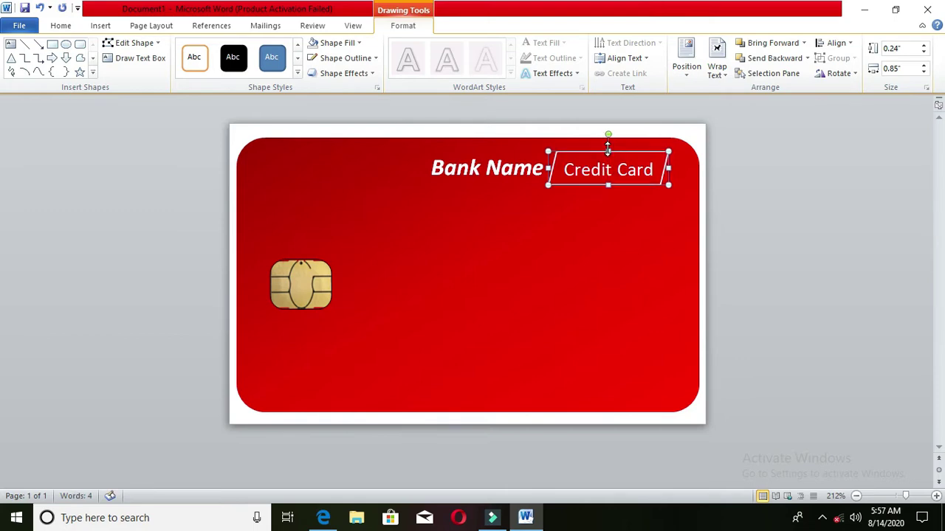
key(Down)
click(536, 287)
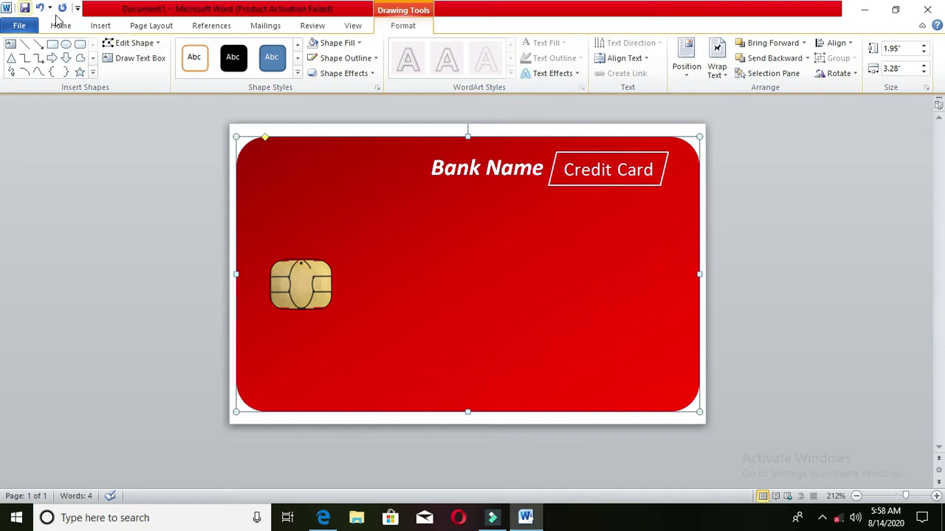
Insert a first-style WordArt box, delete its placeholder, and reduce the font size three steps
click(101, 25)
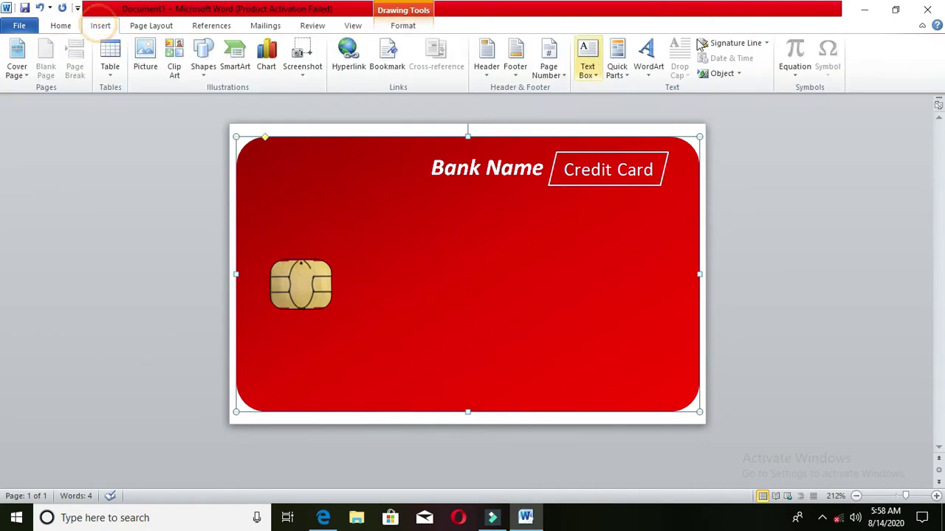
click(650, 55)
click(650, 107)
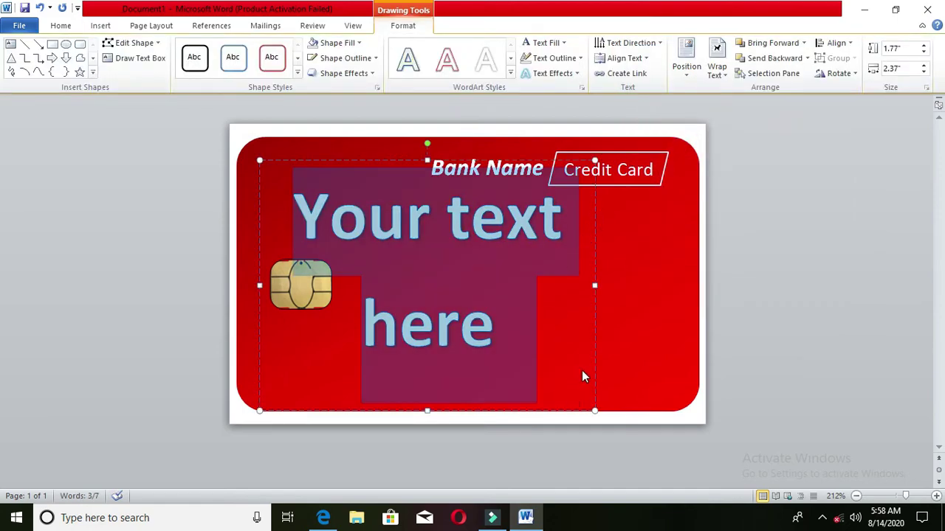
key(Delete)
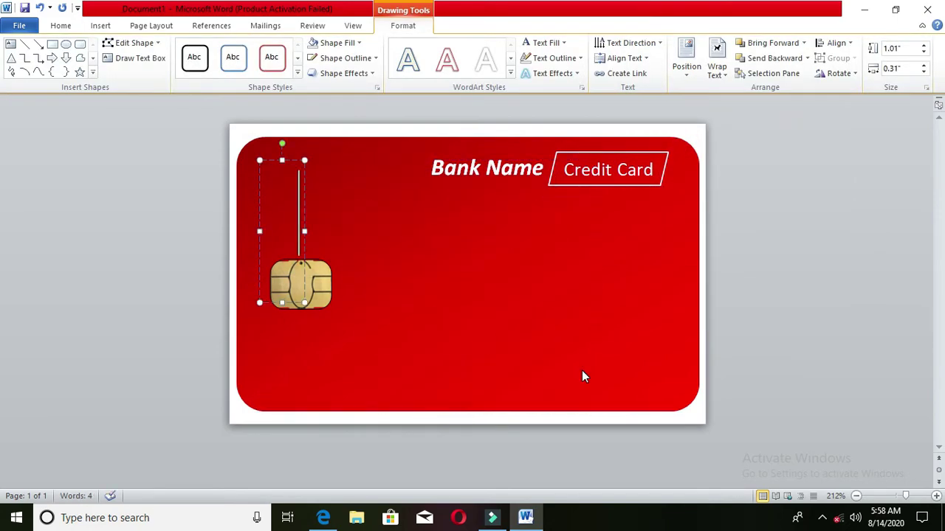
key(ctrl+shift+comma)
key(ctrl+shift+comma)
key(ctrl+shift+comma)
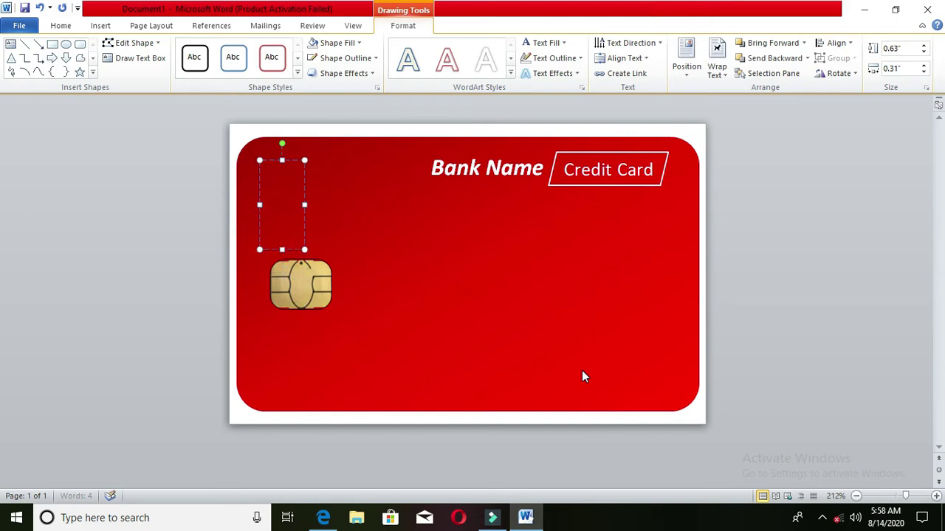
key(ctrl+shift+comma)
key(ctrl+shift+comma)
key(ctrl+shift+comma)
key(ctrl+shift+comma)
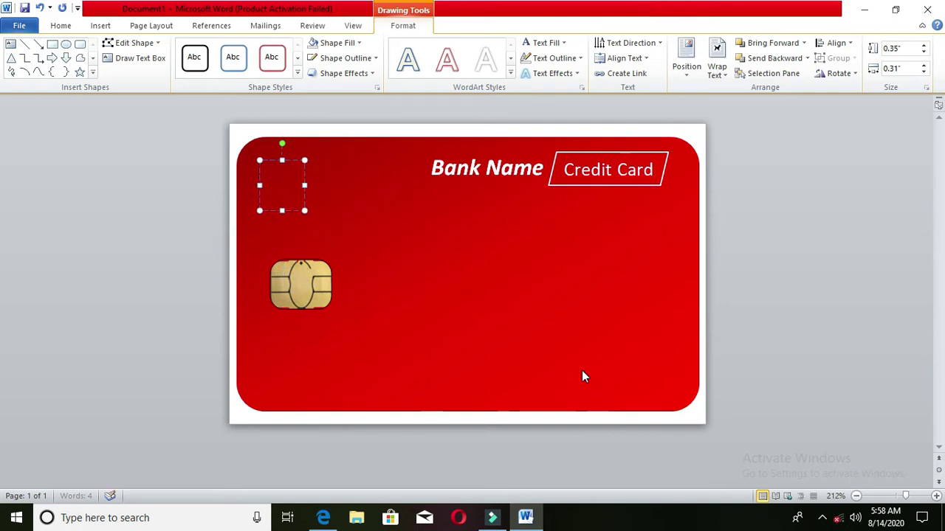
key(ctrl+shift+comma)
key(ctrl+shift+comma)
key(ctrl+shift+comma)
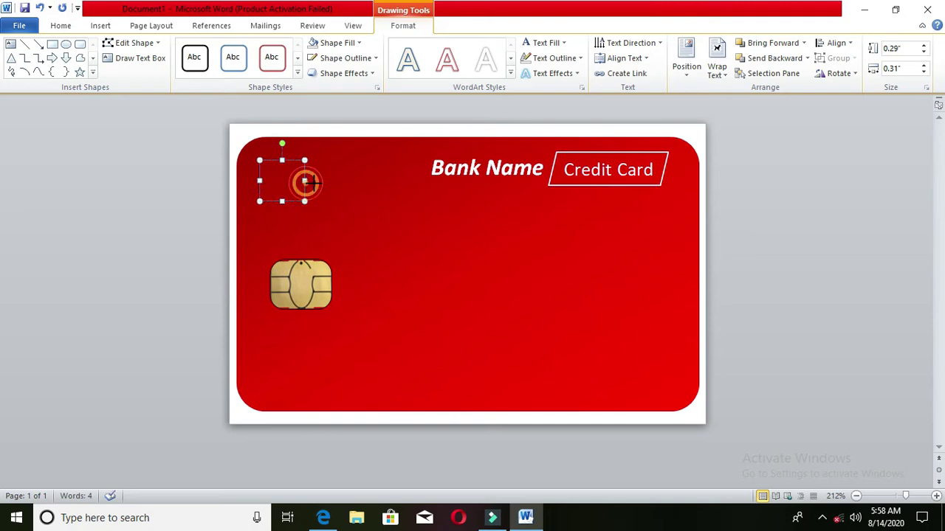
Enlarge the WordArt box and move it across the middle of the card beside the chip
drag(304, 201, 556, 301)
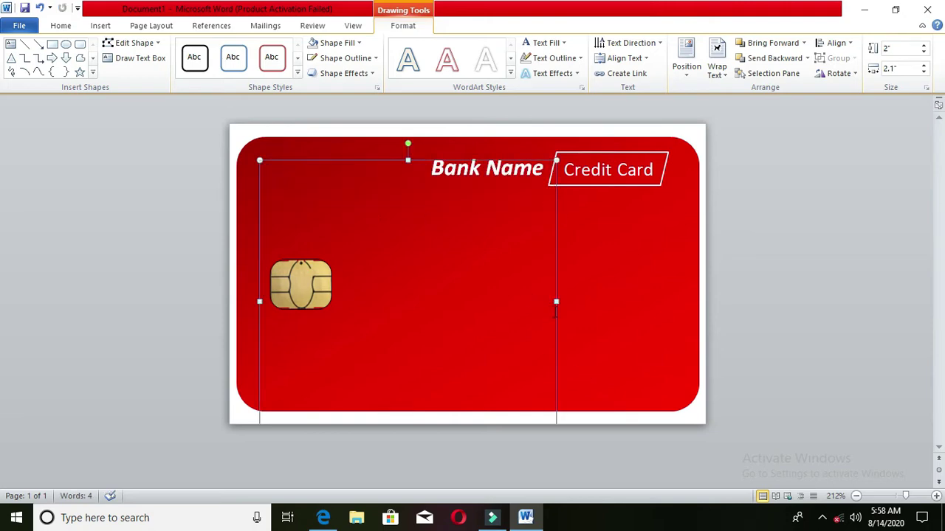
drag(403, 158, 403, 224)
click(338, 272)
Set the font size to 8 and type the 16-digit sample card number in four groups
click(398, 273)
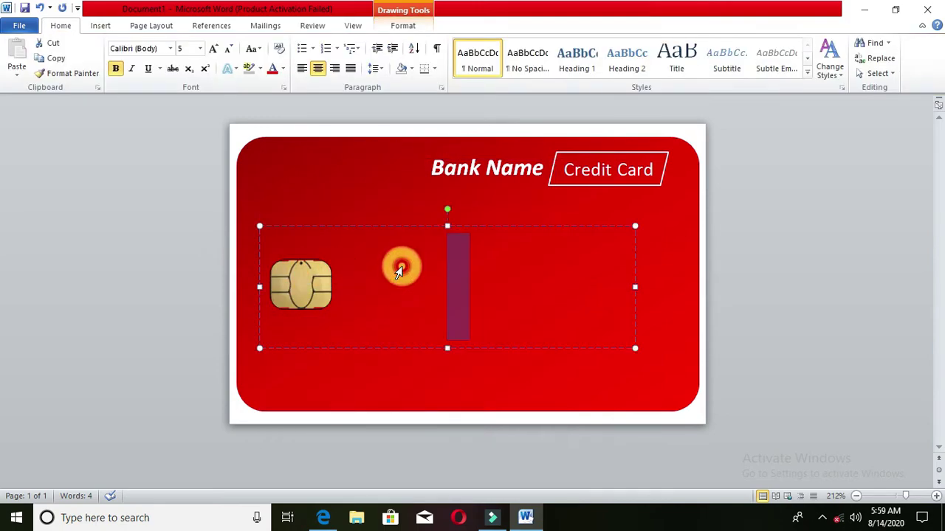
text(0)
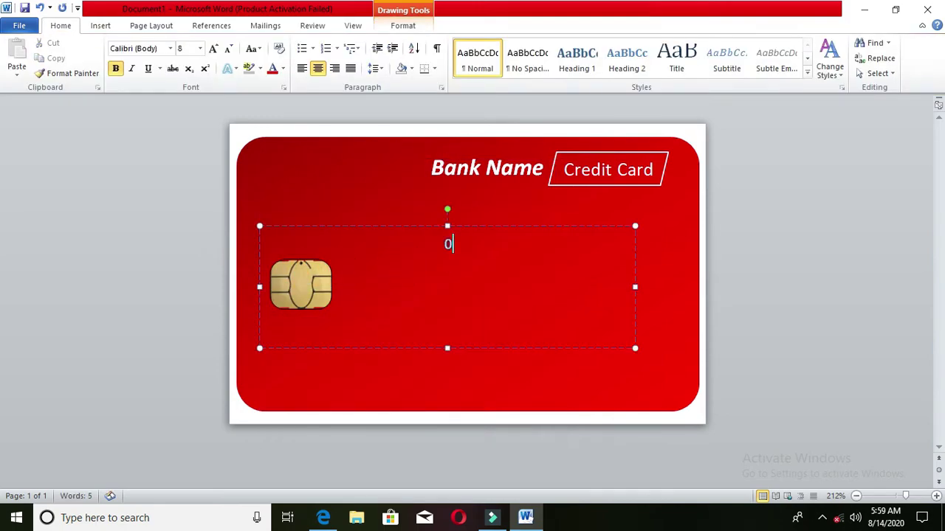
text(123)
text( 45)
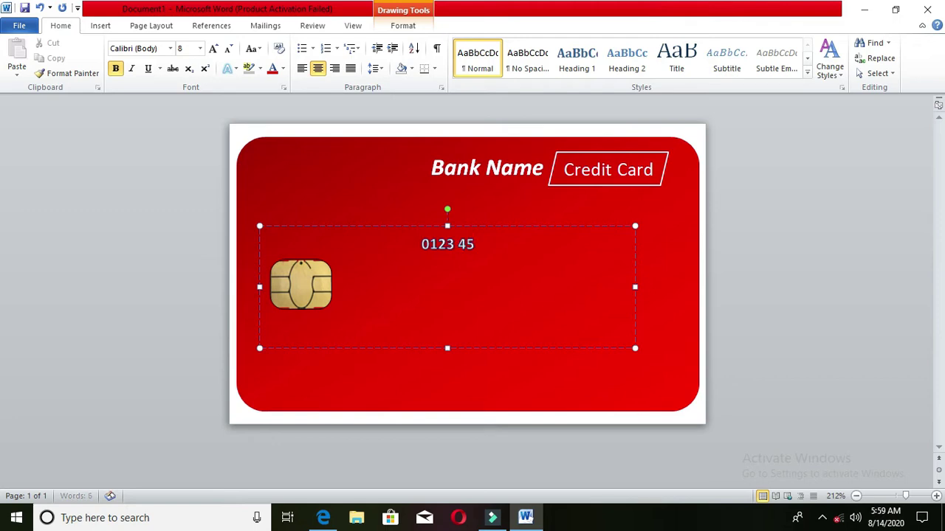
text(67)
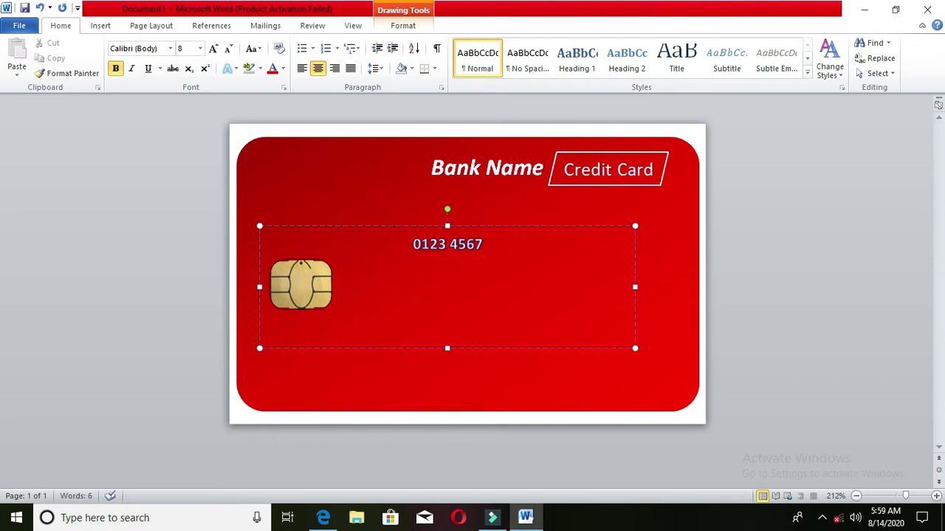
text( 8)
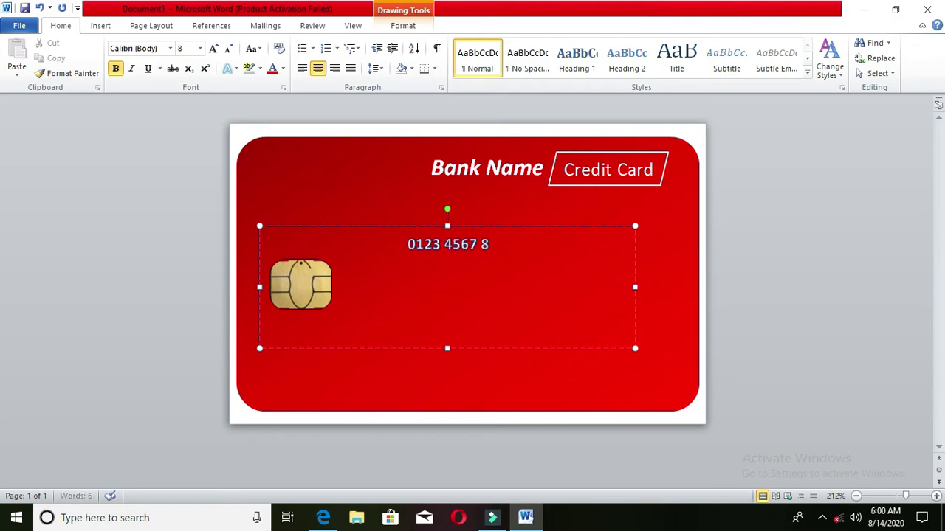
text(900)
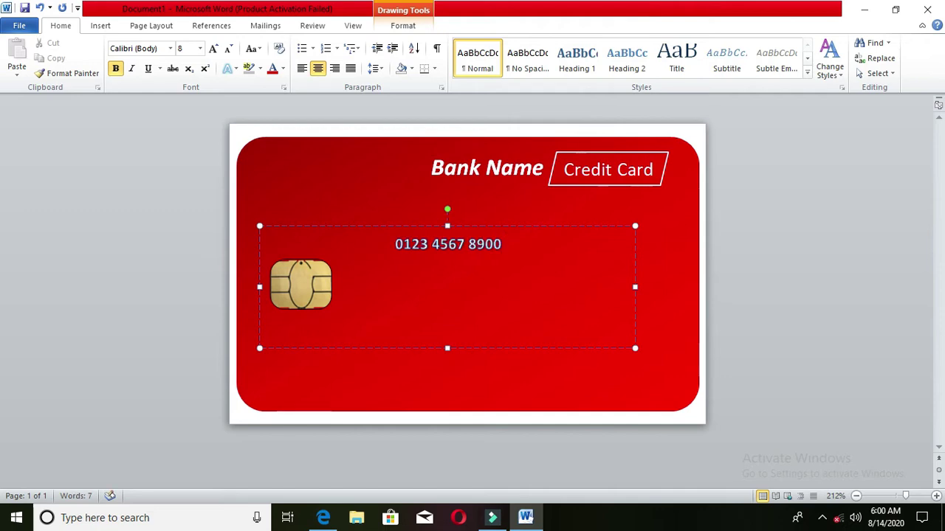
text( 7)
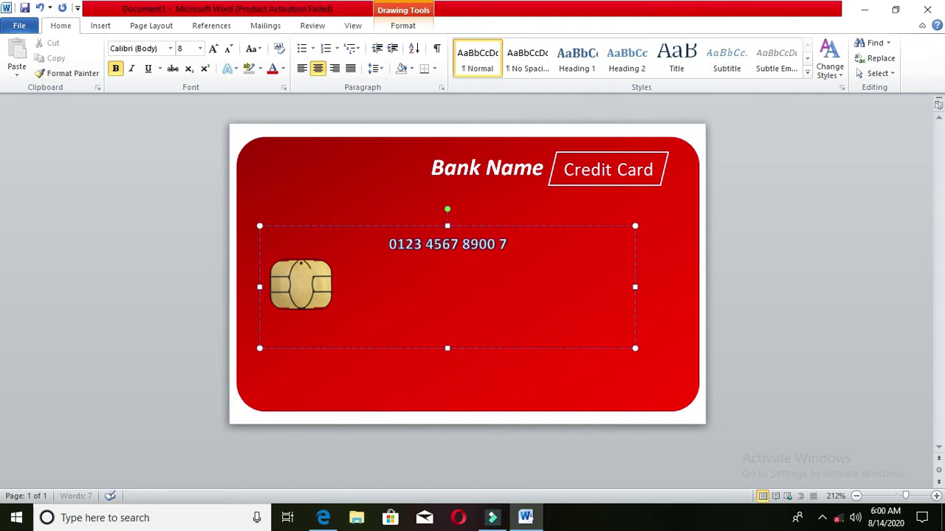
text(893)
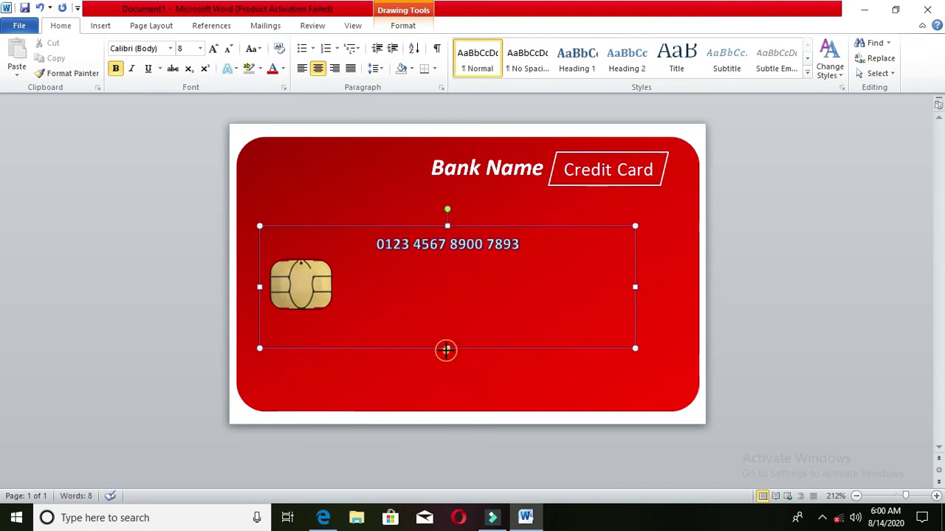
Shorten the card-number box and remove bold from the number
drag(447, 348, 447, 289)
click(344, 245)
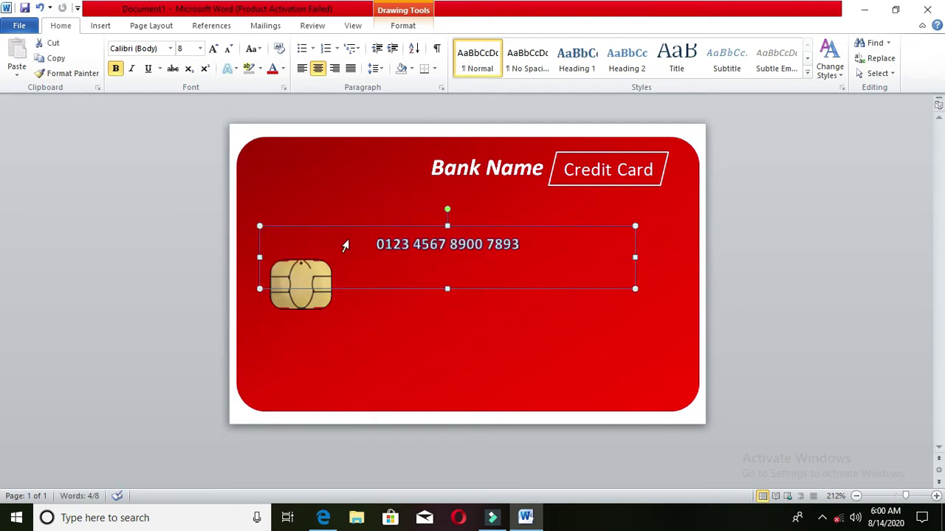
click(376, 244)
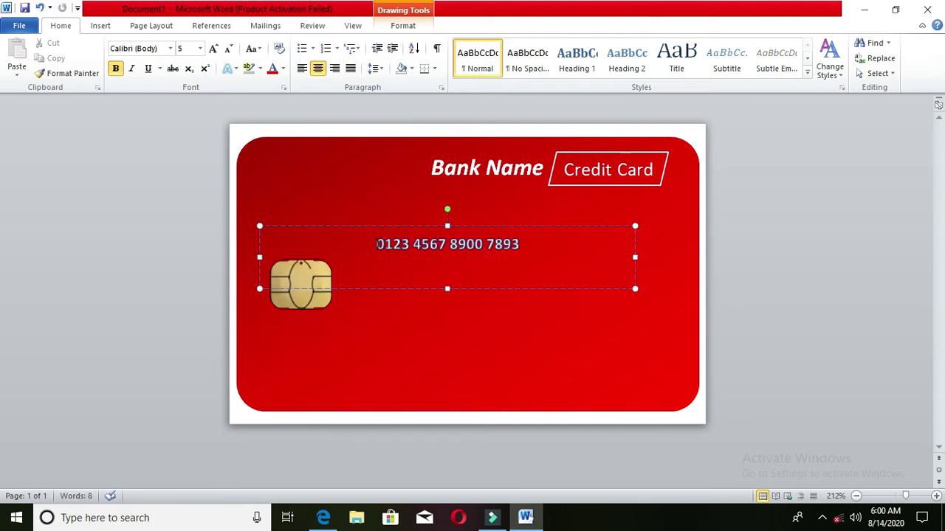
triple_click(376, 247)
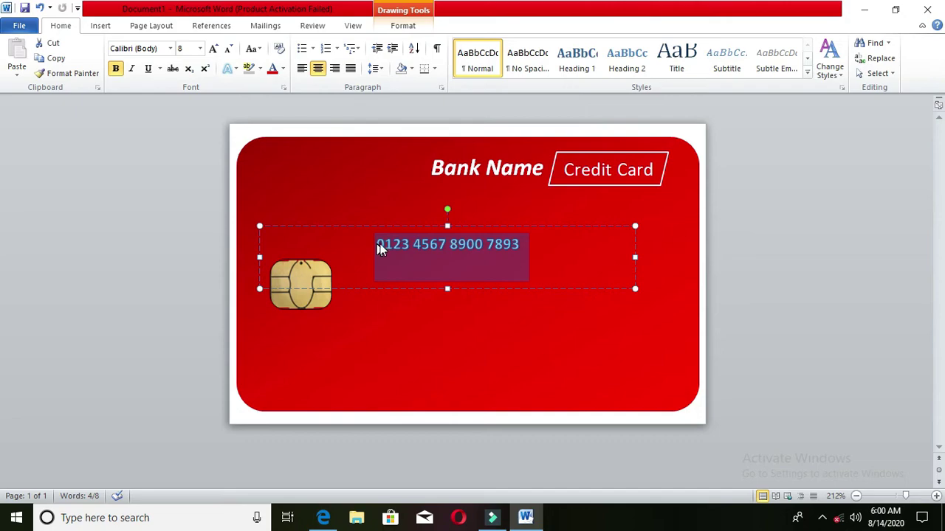
click(116, 69)
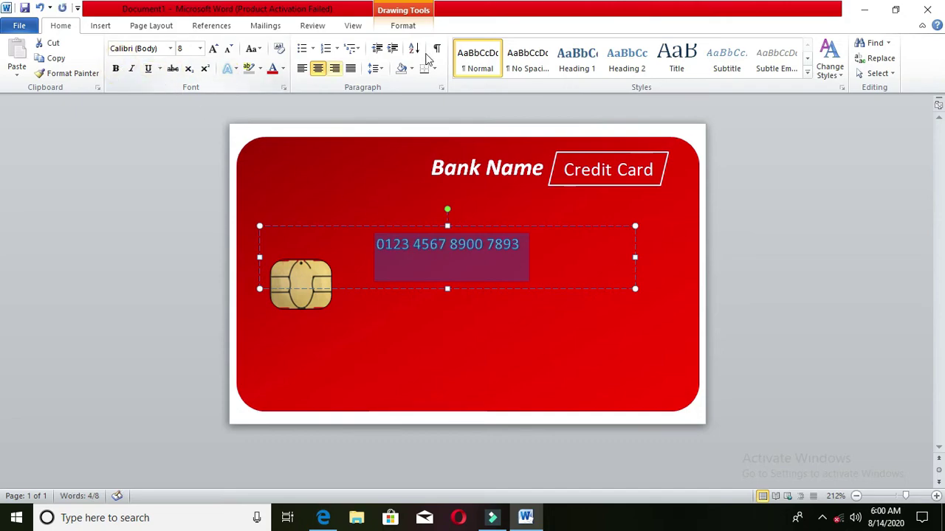
Set the card number to No Outline and No Shadow, then move its box down beside the chip
click(411, 23)
click(542, 42)
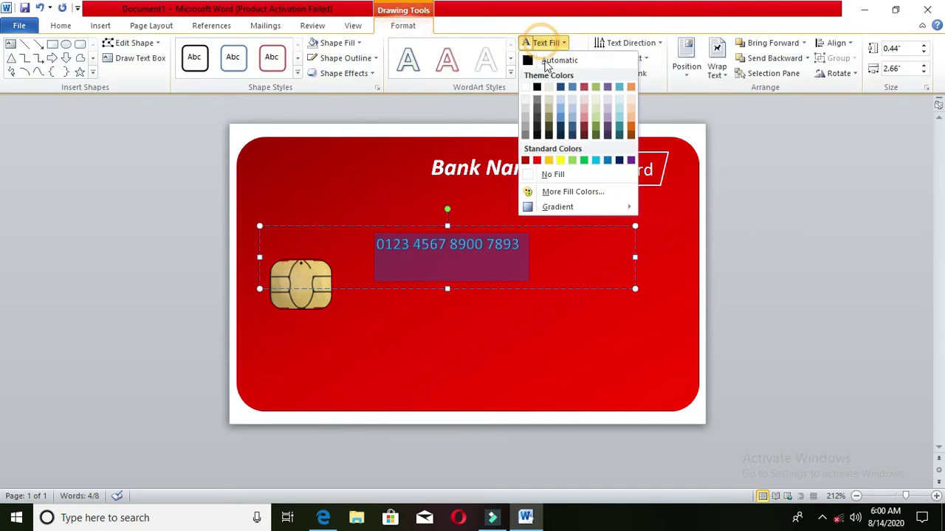
click(523, 89)
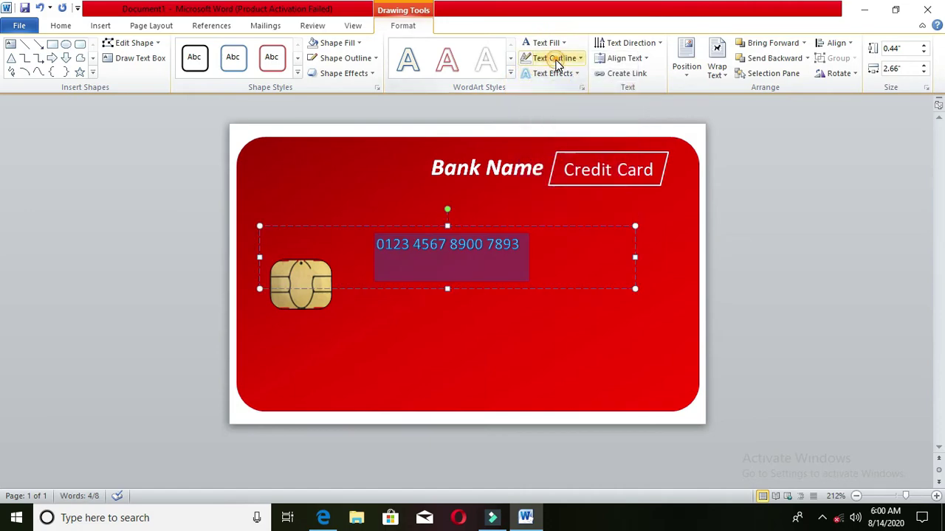
click(553, 57)
click(573, 190)
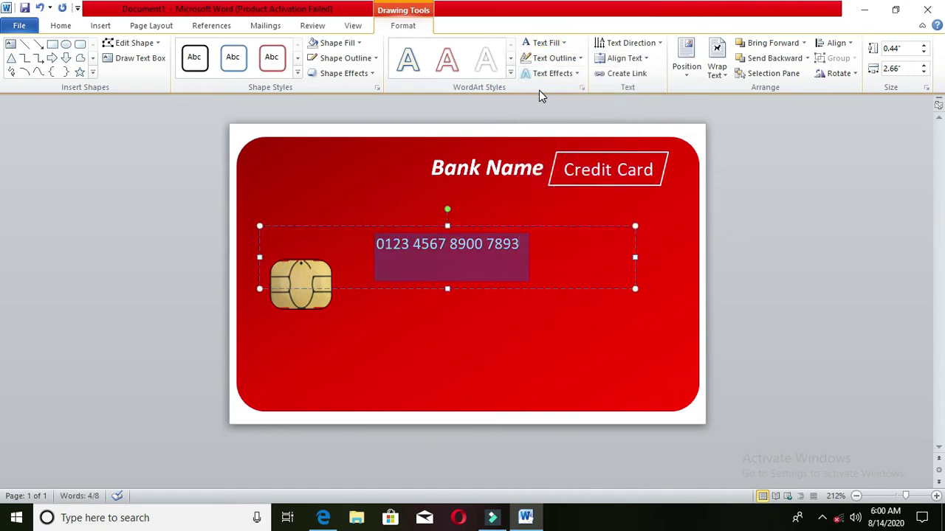
click(548, 73)
mouse_move(545, 102)
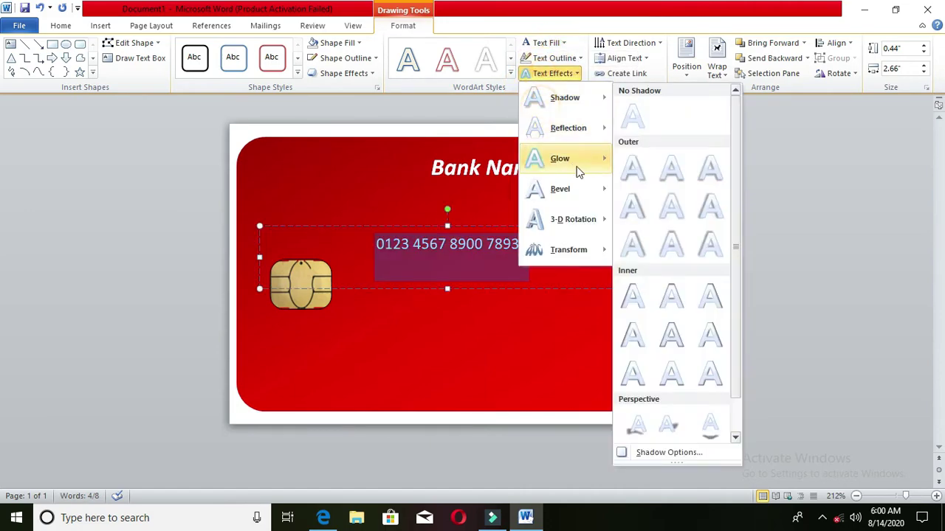
click(632, 118)
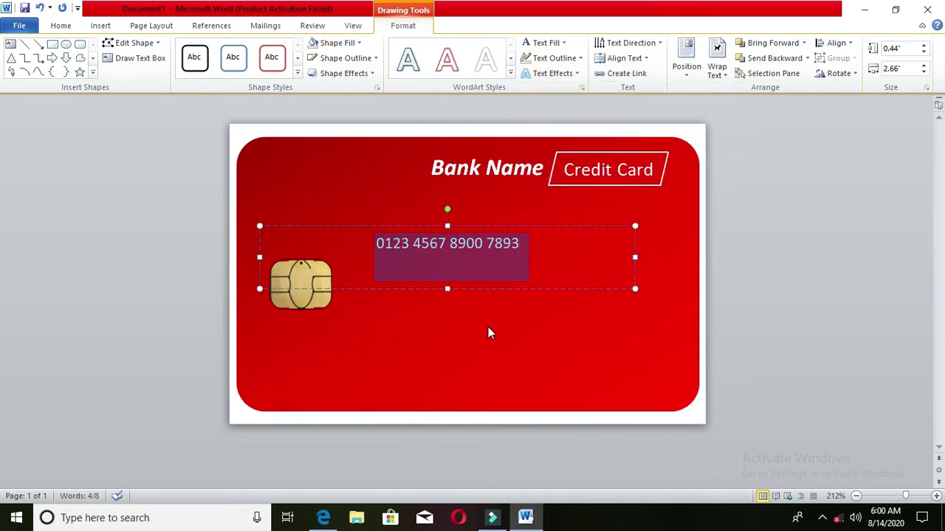
click(487, 330)
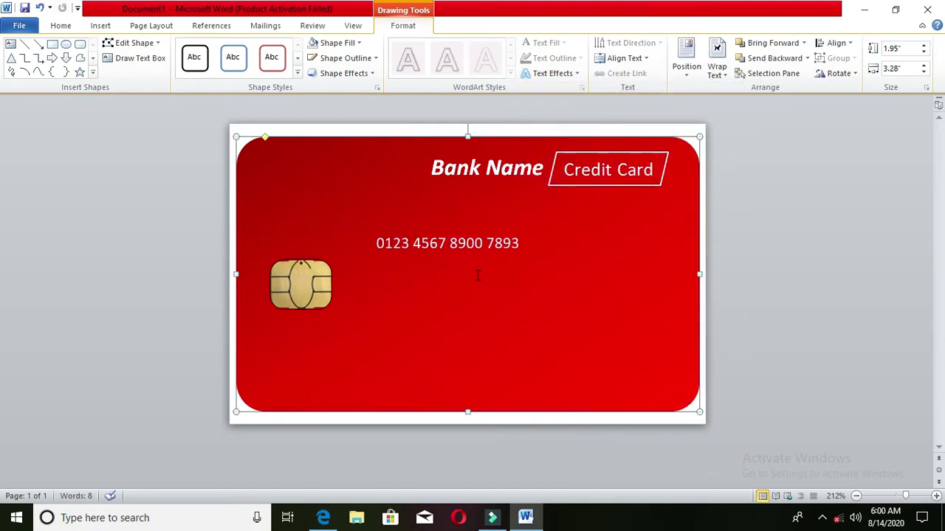
click(478, 238)
drag(489, 225, 555, 251)
Enlarge the card number text two sizes, then reduce it one size so it fits
triple_click(428, 284)
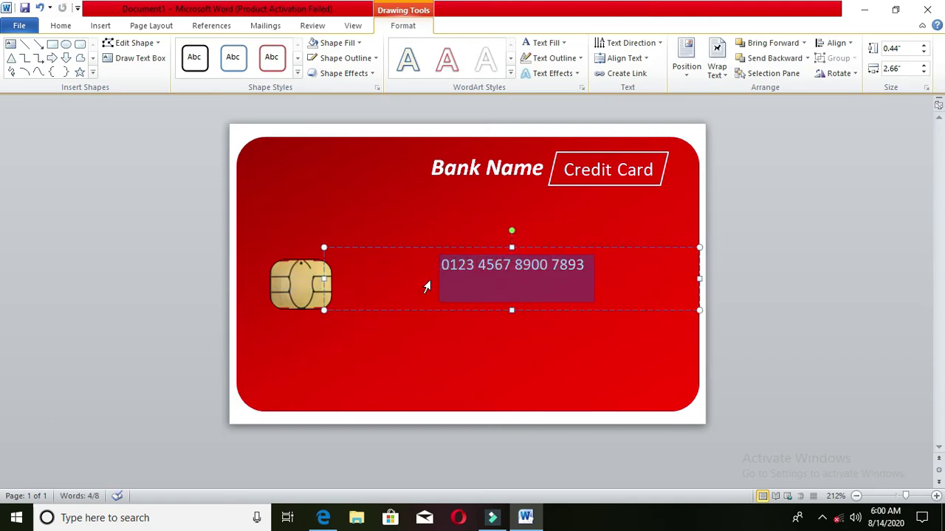
key(ctrl+shift+period)
key(ctrl+shift+period)
key(ctrl+shift+period)
key(ctrl+shift+period)
key(ctrl+shift+period)
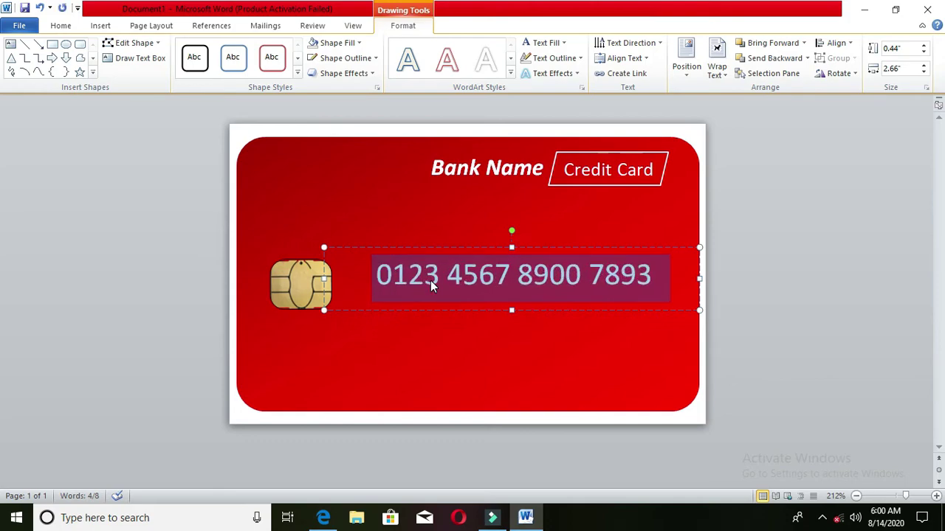
key(ctrl+shift+period)
key(ctrl+shift+period)
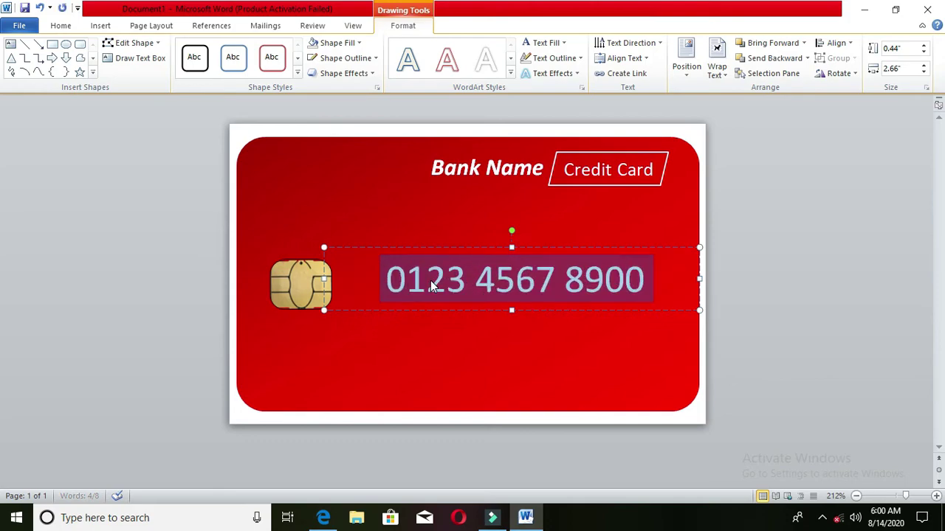
key(ctrl+shift+comma)
click(449, 339)
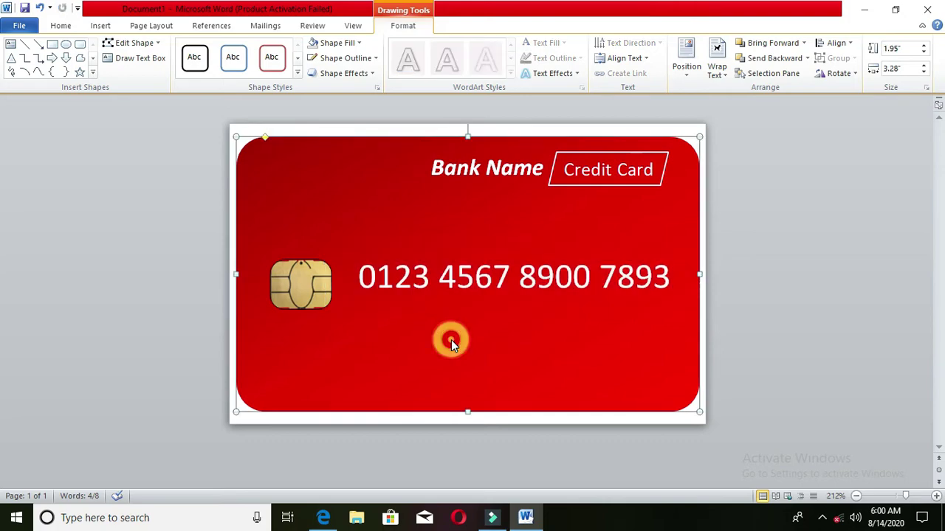
Nudge the card number box left and down until the digits sit level with the gold chip
click(385, 285)
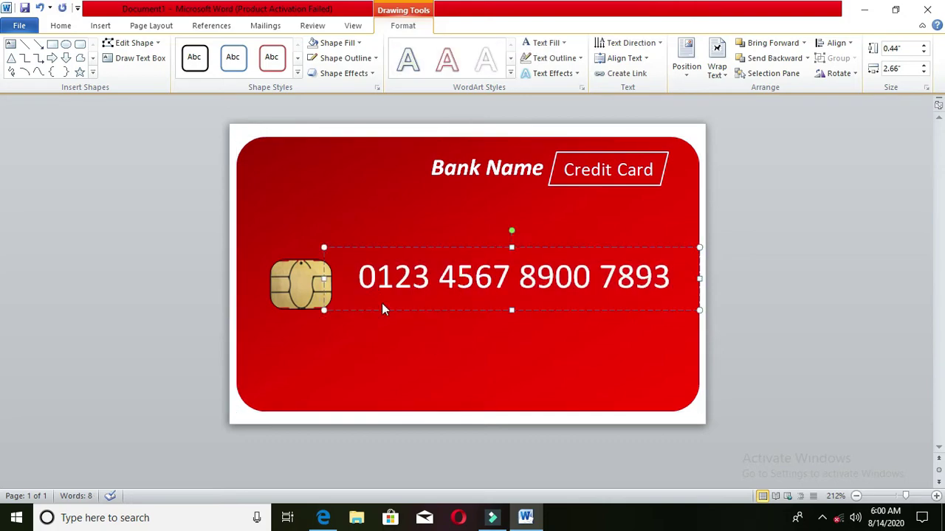
click(493, 310)
key(Left)
key(ctrl+Down)
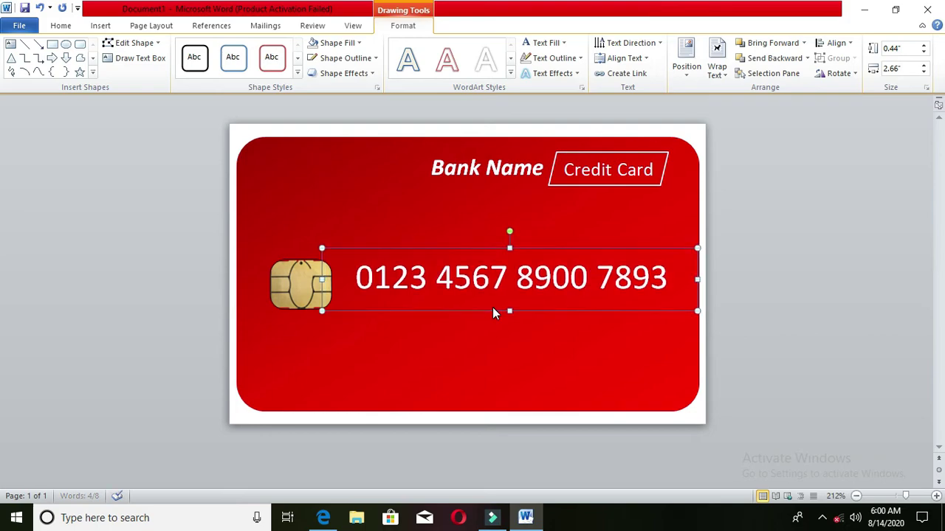
key(ctrl+Down)
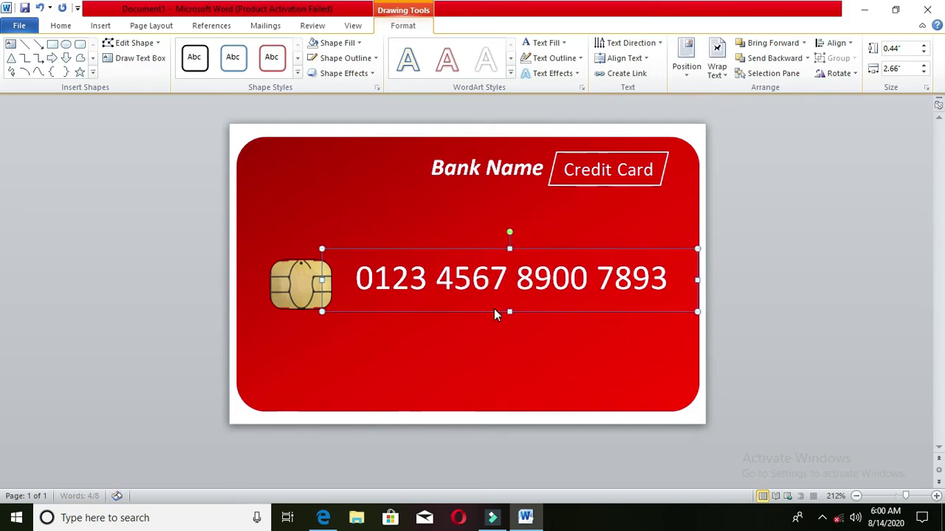
key(ctrl+Down)
key(ctrl+Down)
key(ctrl+Down)
key(ctrl+Down)
key(ctrl+Down)
key(ctrl+Down)
key(ctrl+Left)
key(ctrl+Left)
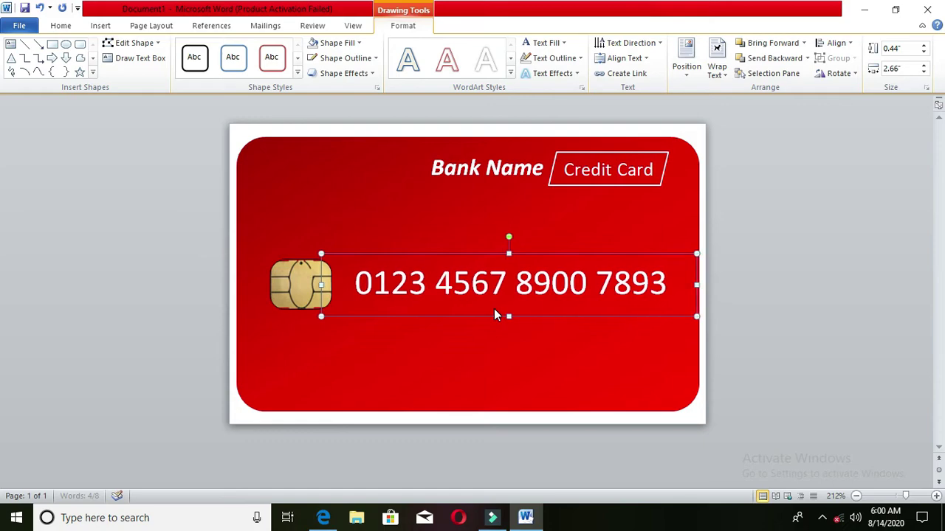
key(ctrl+Left)
key(ctrl+Left)
key(ctrl+Left)
key(ctrl+Left)
key(ctrl+Left)
key(ctrl+Left)
key(ctrl+Down)
key(ctrl+Down)
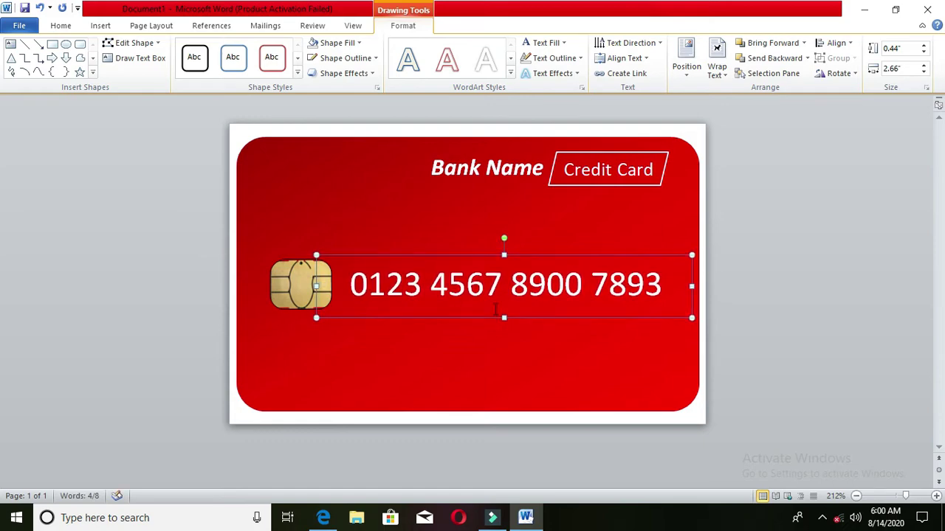
key(ctrl+Down)
key(ctrl+Down)
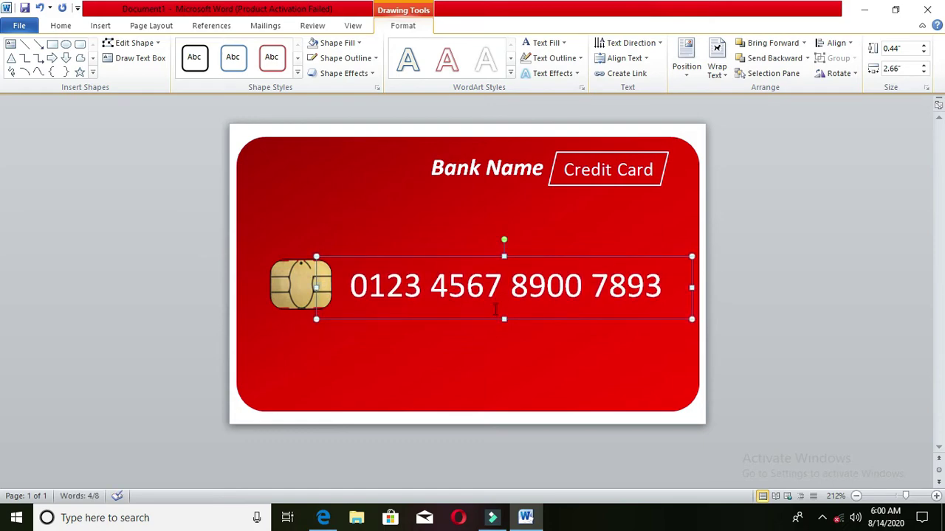
key(ctrl+Down)
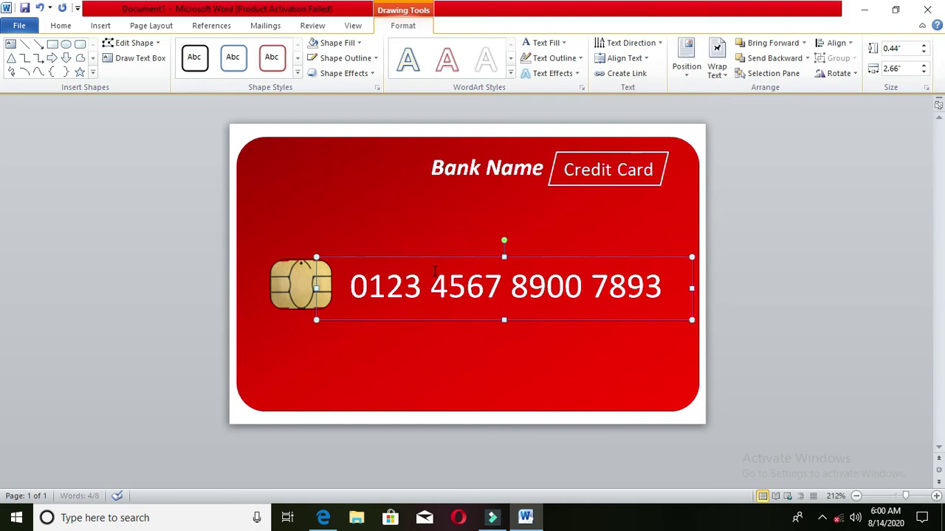
key(ctrl+Up)
key(ctrl+Up)
click(431, 348)
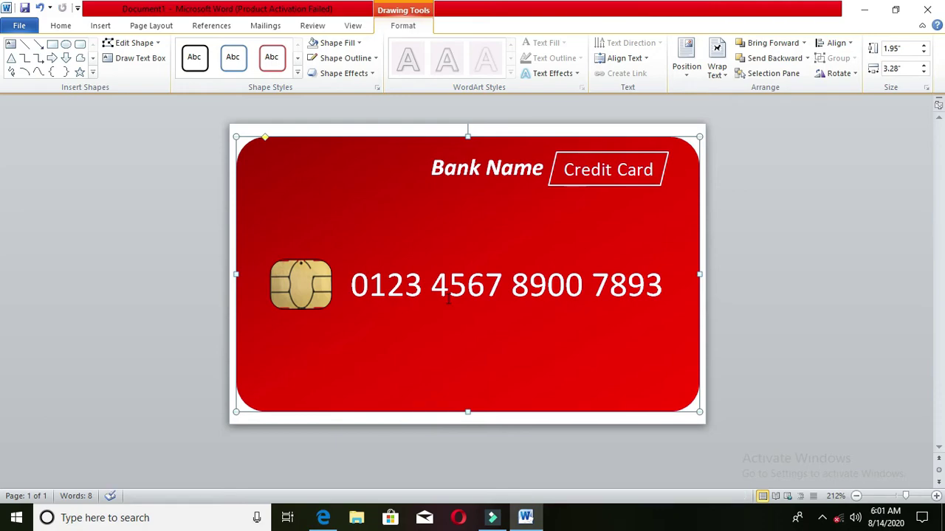
Insert a new WordArt on the card and shorten its box to a single line
click(101, 25)
click(649, 58)
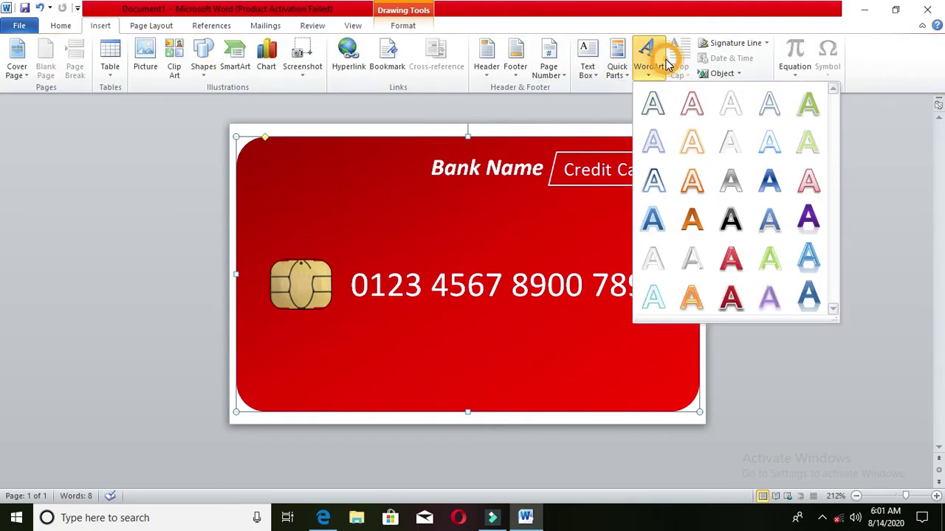
click(661, 109)
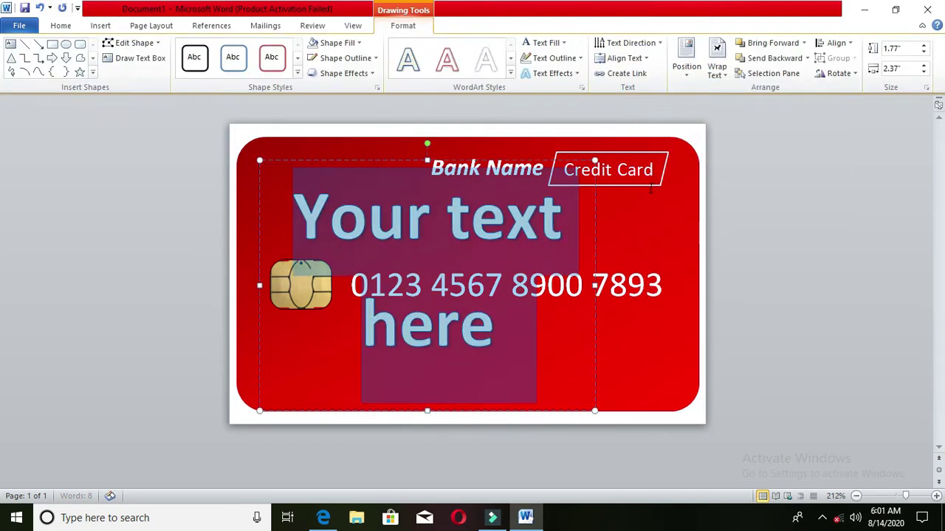
click(429, 412)
drag(429, 412, 428, 234)
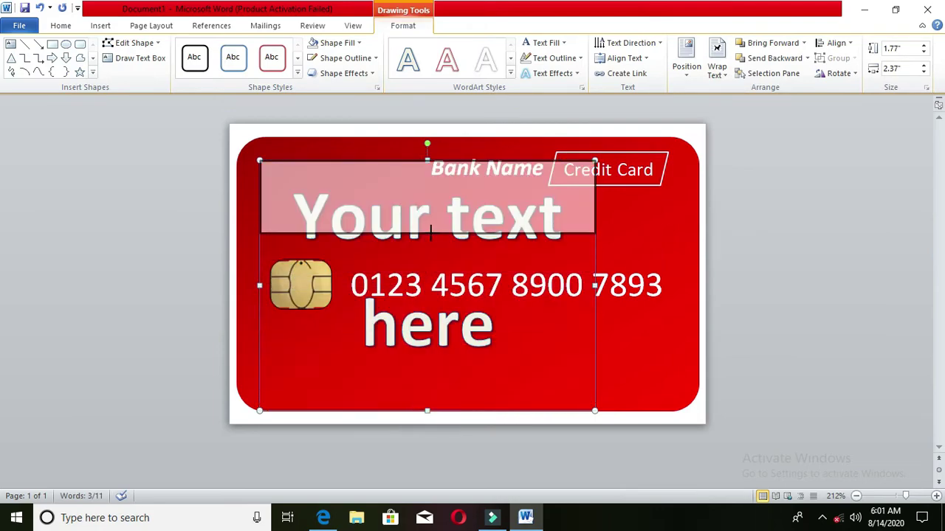
Replace the WordArt placeholder with 'Card Holder Name' and reduce its font size by one step
click(500, 215)
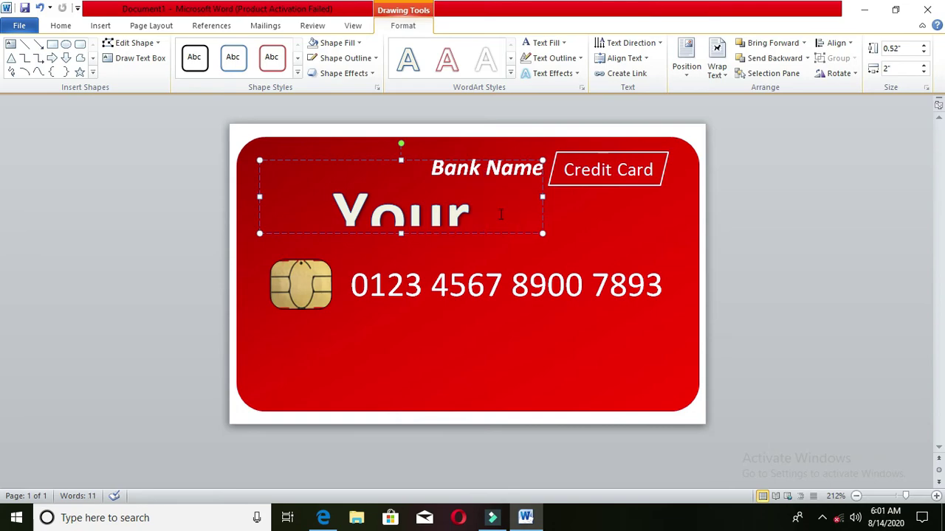
key(ctrl+a)
key(Delete)
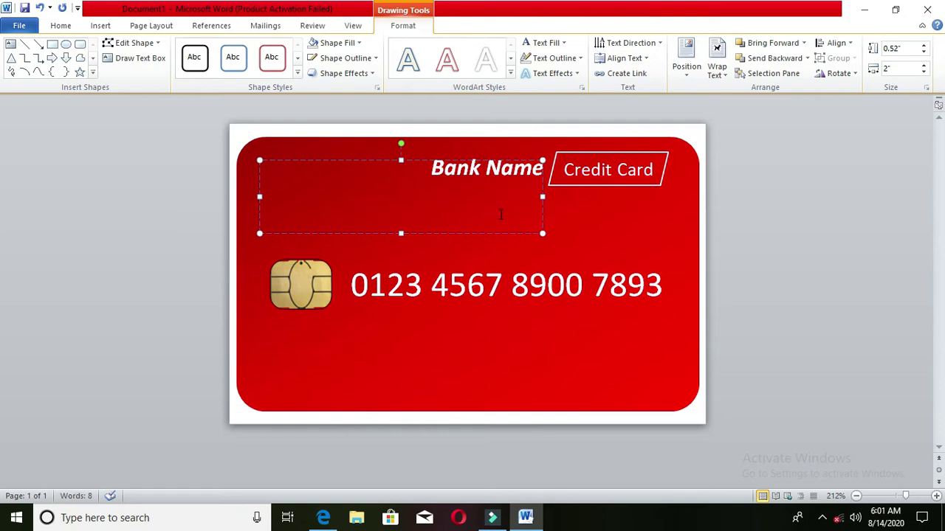
text(ar)
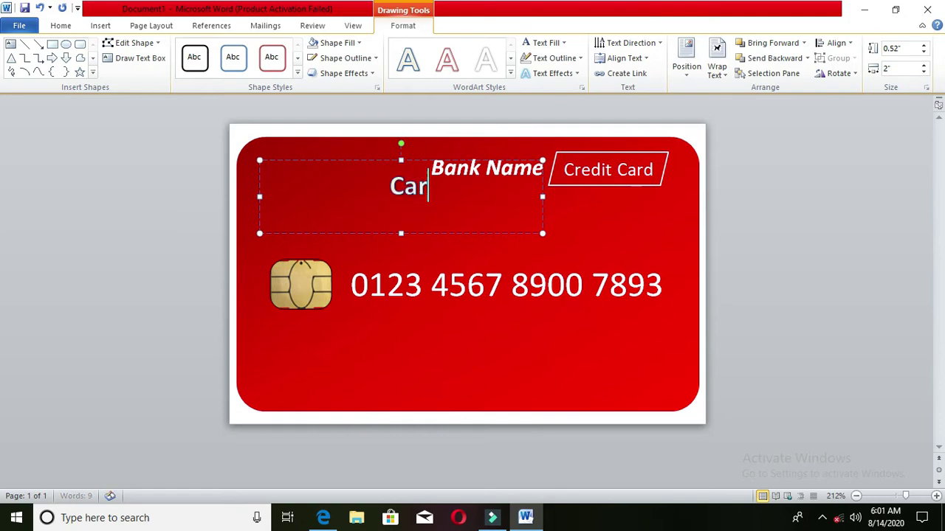
text(d )
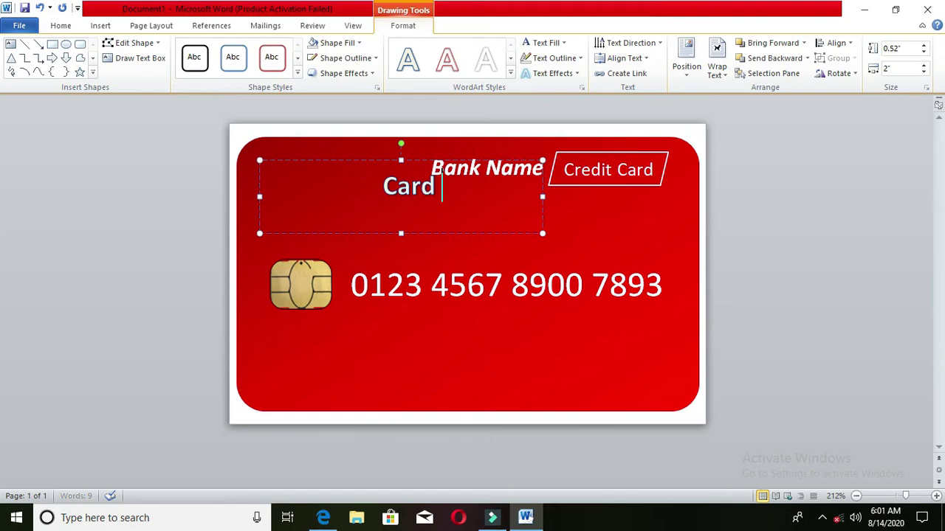
text(h)
key(BackSpace)
text(HO)
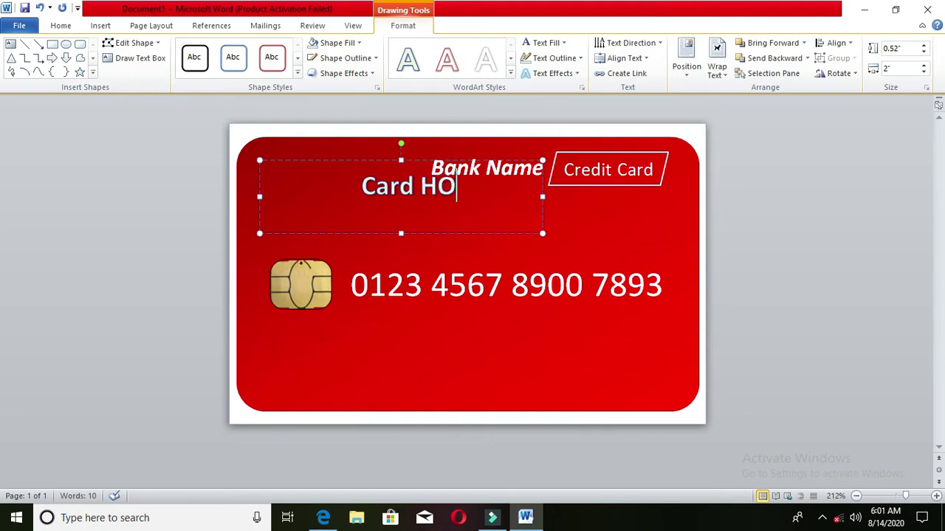
key(BackSpace)
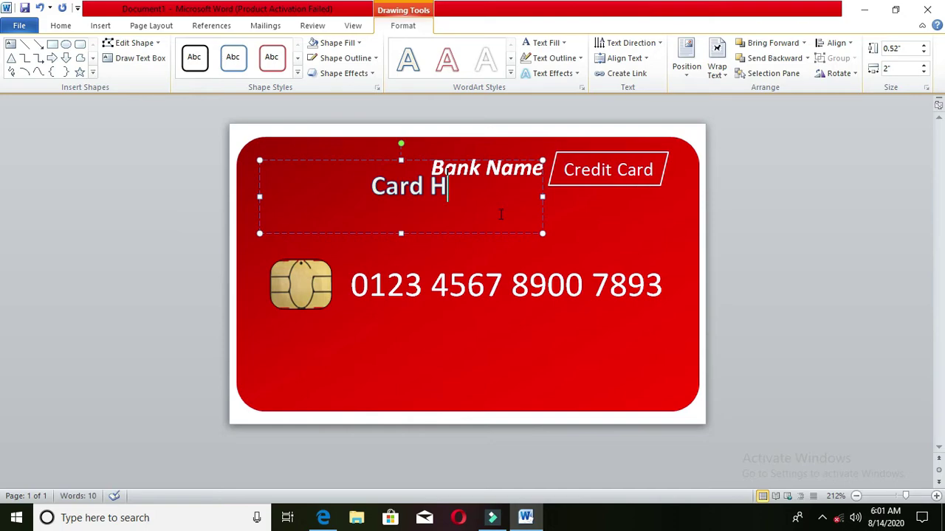
text(older)
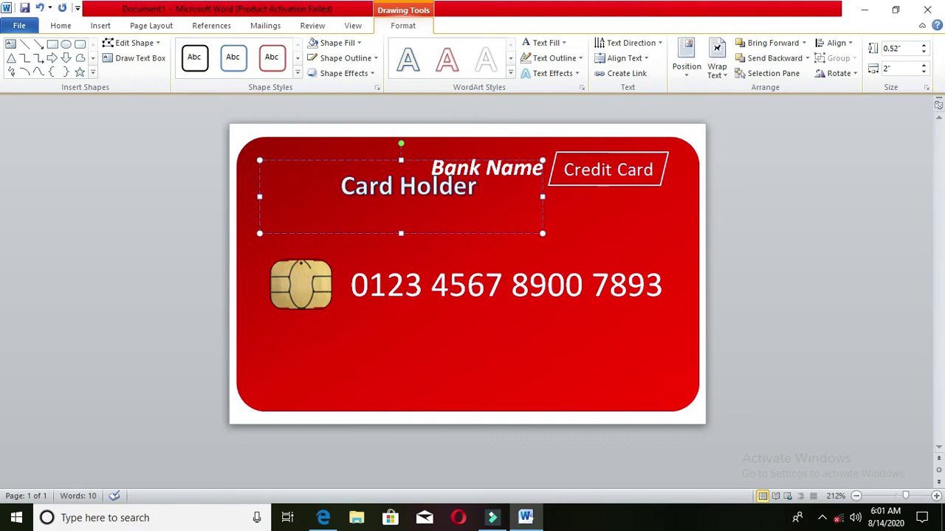
text( Na)
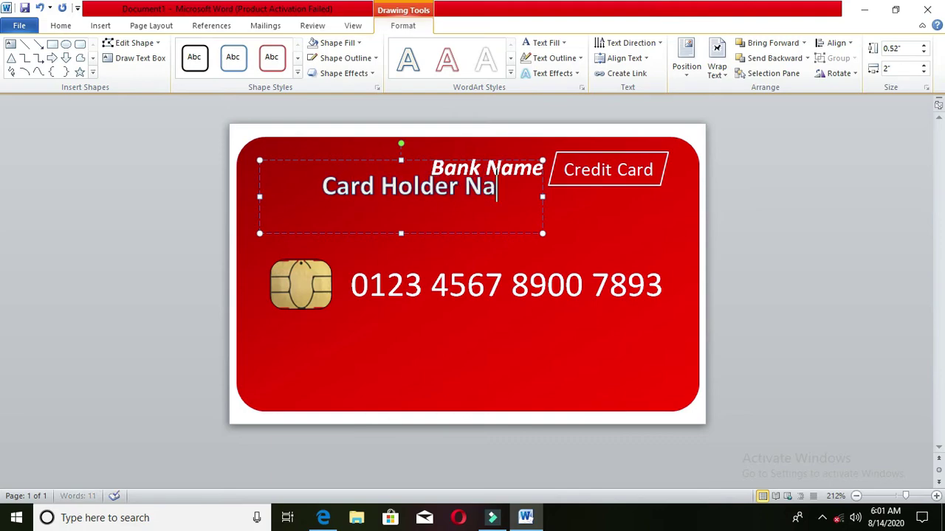
text(me)
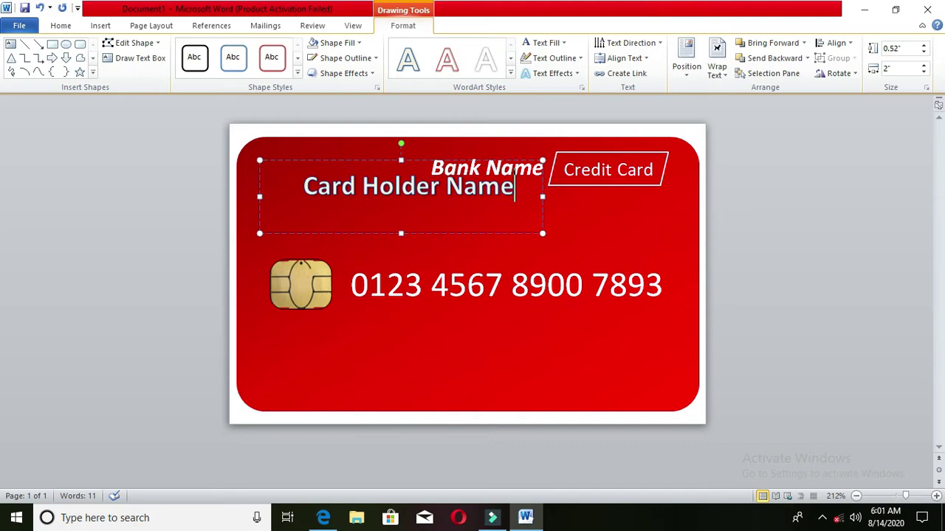
key(ctrl+a)
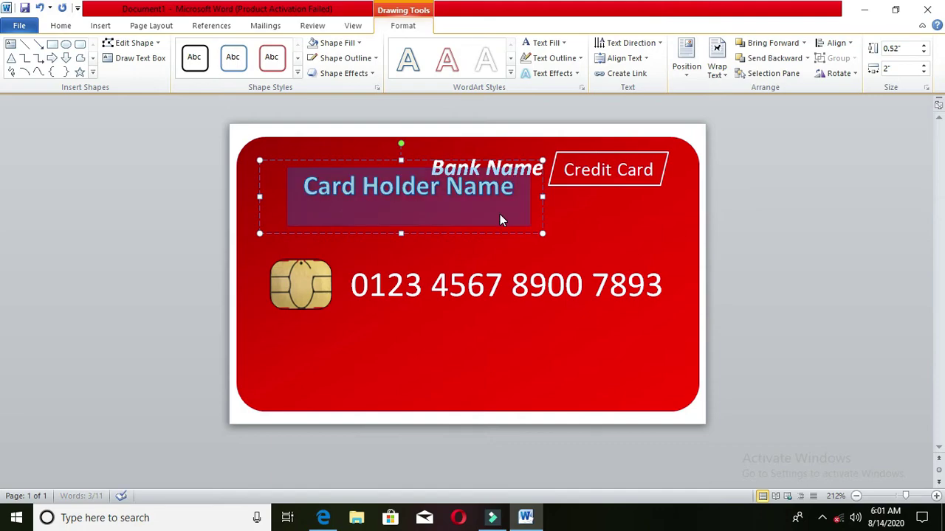
key(ctrl+shift+comma)
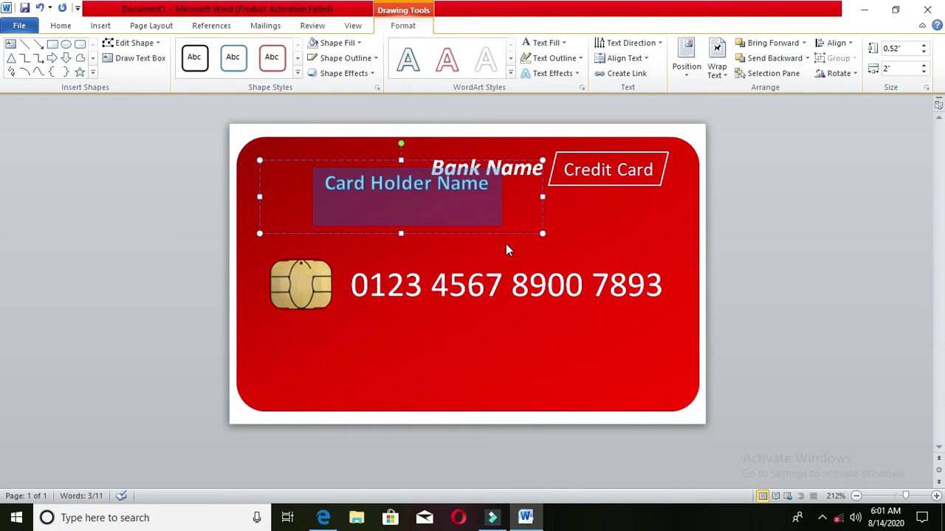
click(507, 212)
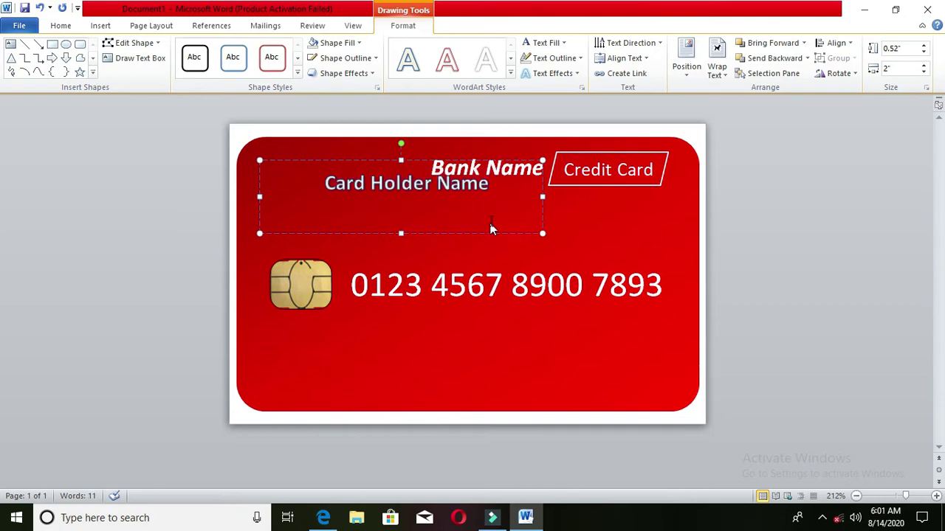
Move the name box below the card number and turn off bold for its text
drag(493, 232, 499, 390)
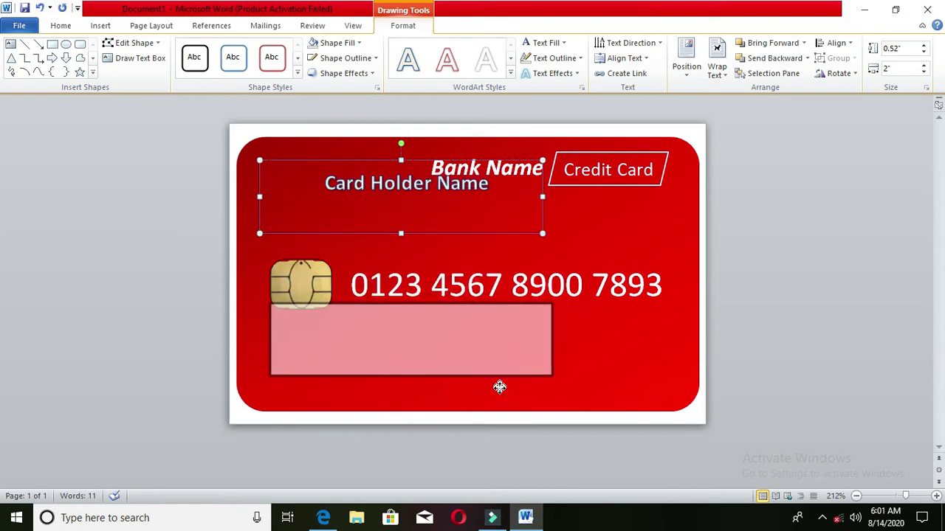
click(487, 342)
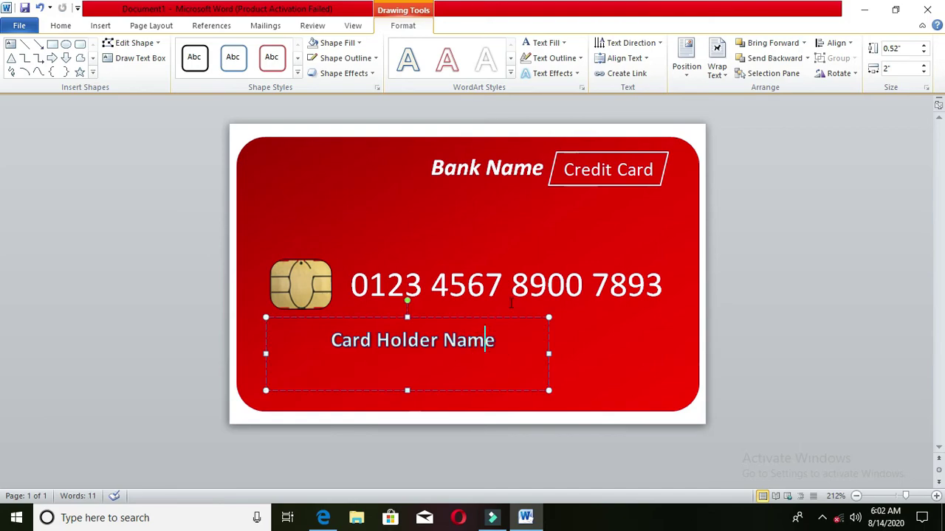
key(ctrl+a)
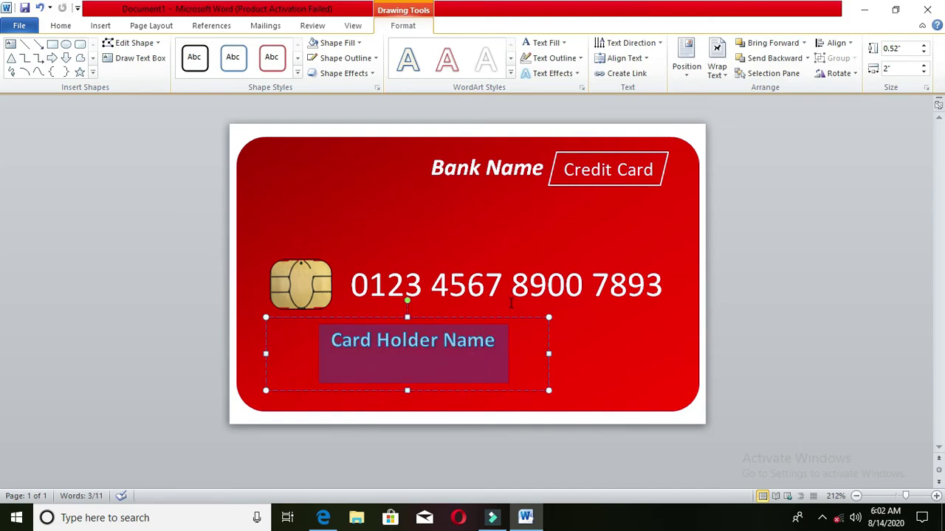
click(61, 27)
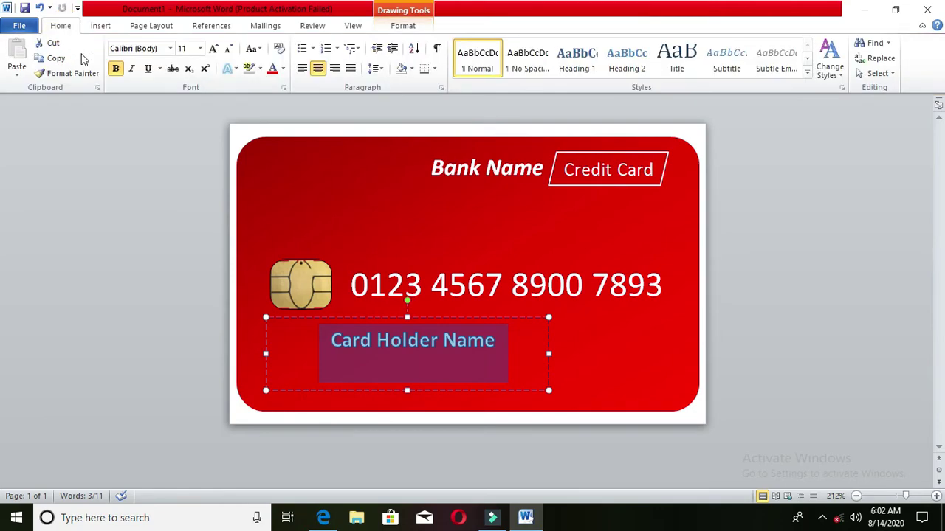
click(116, 70)
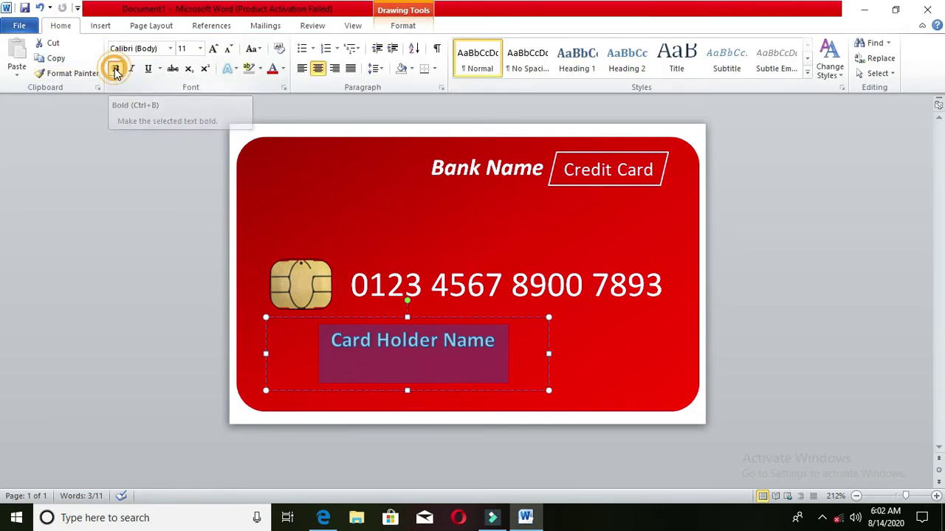
Remove the text outline and shadow from the Card Holder Name lettering
click(403, 25)
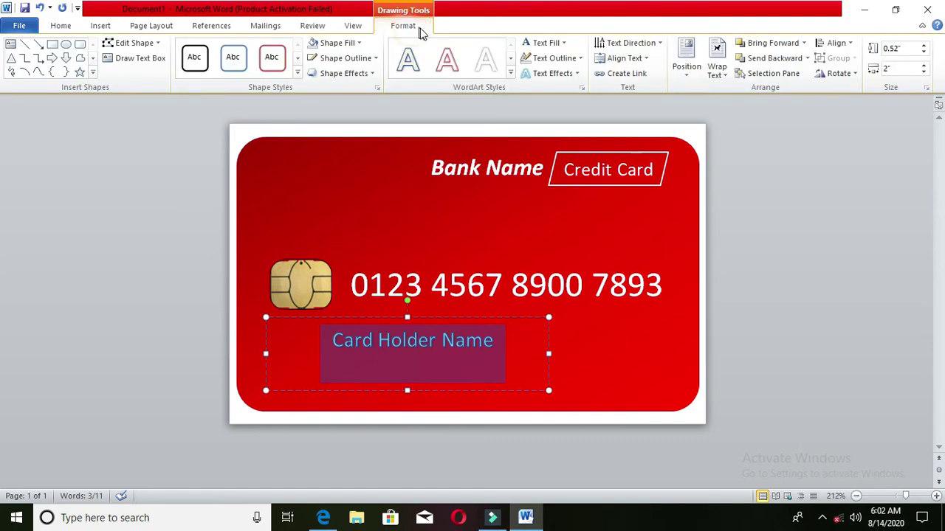
click(563, 45)
click(522, 83)
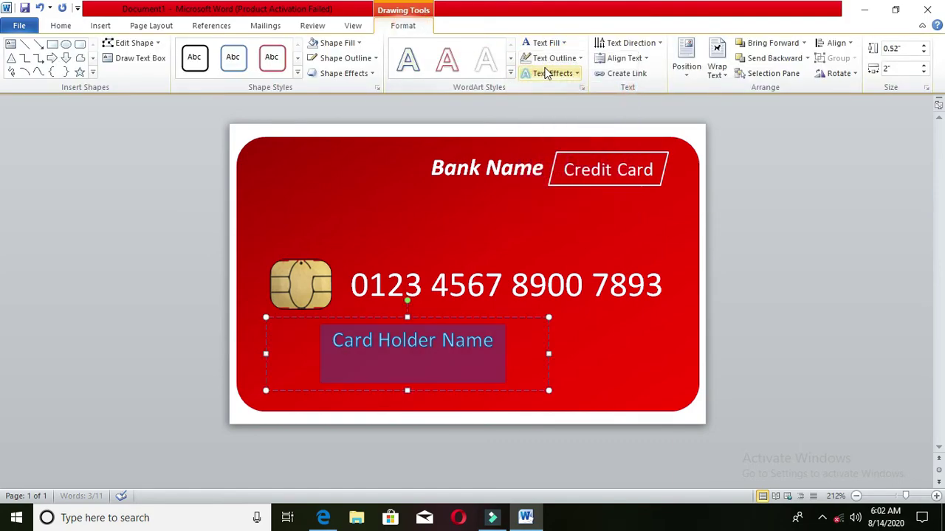
click(554, 58)
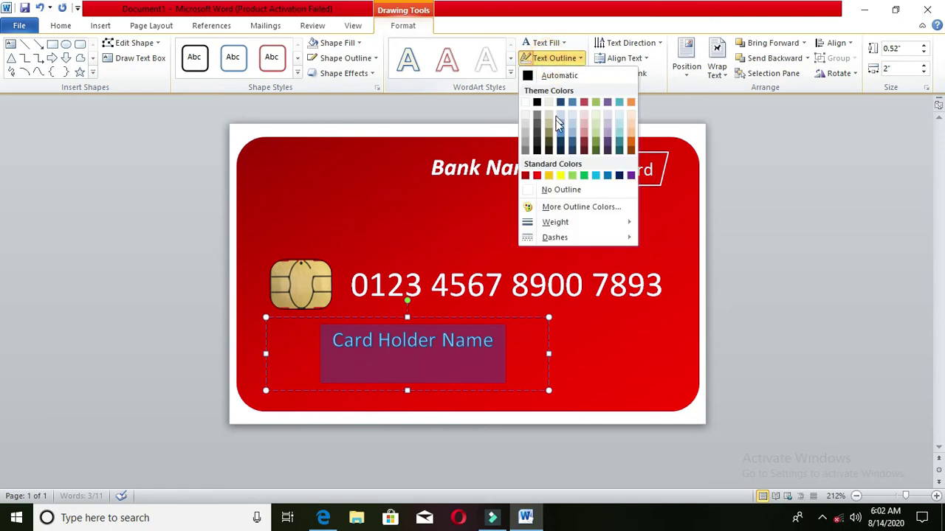
click(564, 191)
click(552, 73)
mouse_move(558, 105)
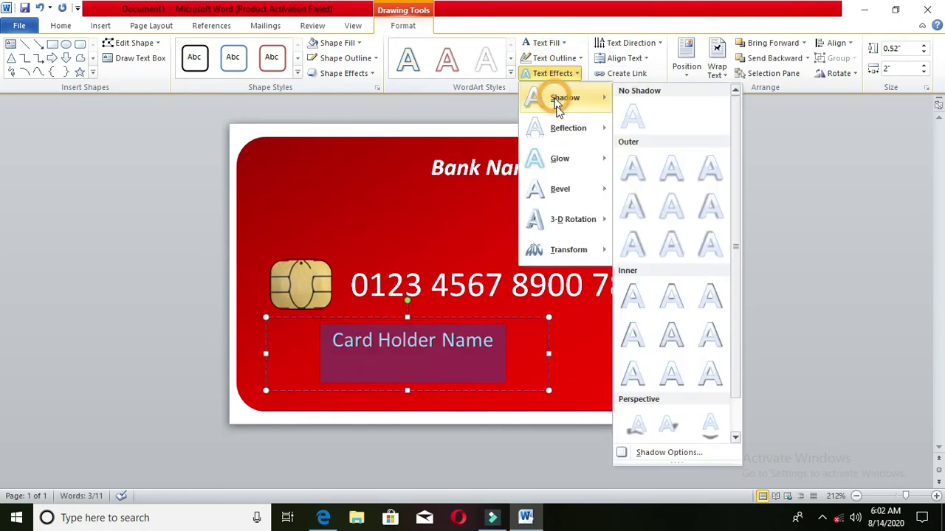
click(630, 118)
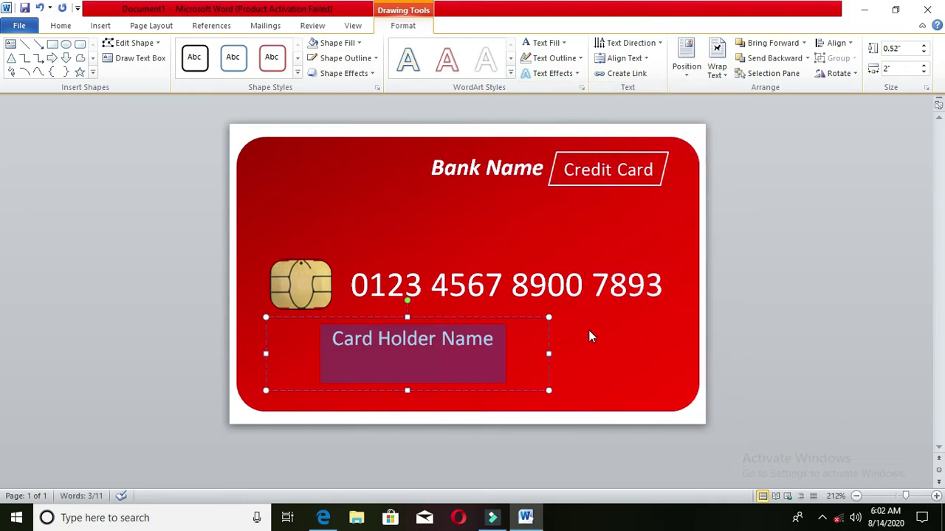
click(591, 337)
Position the Card Holder Name box at the card's lower left
click(430, 352)
drag(470, 320, 411, 341)
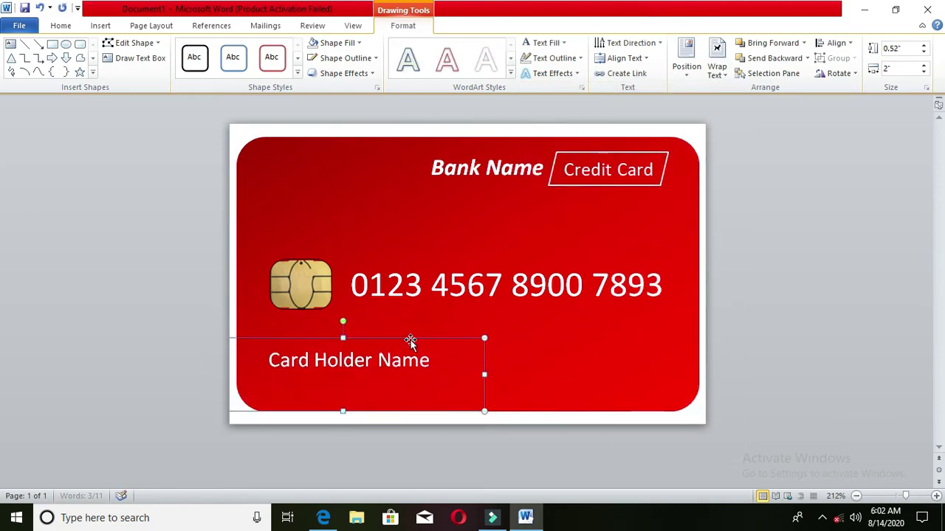
click(456, 246)
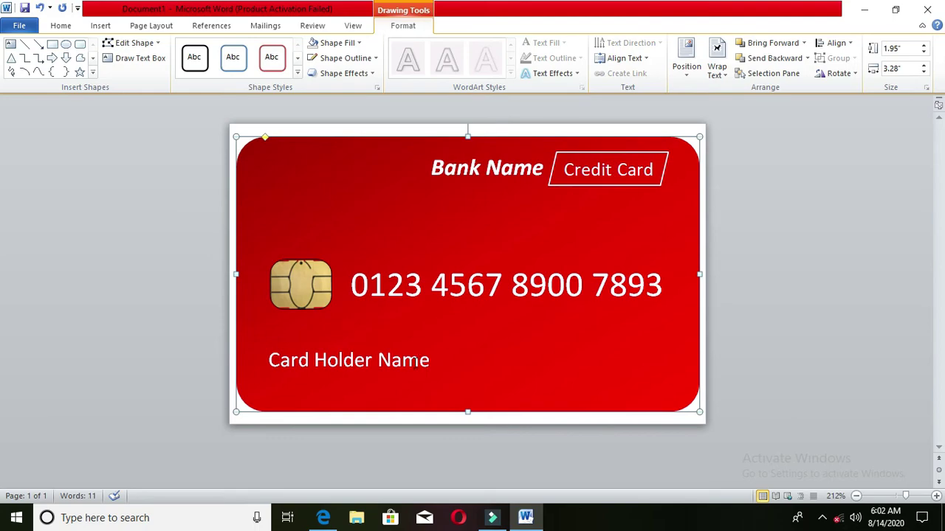
click(417, 339)
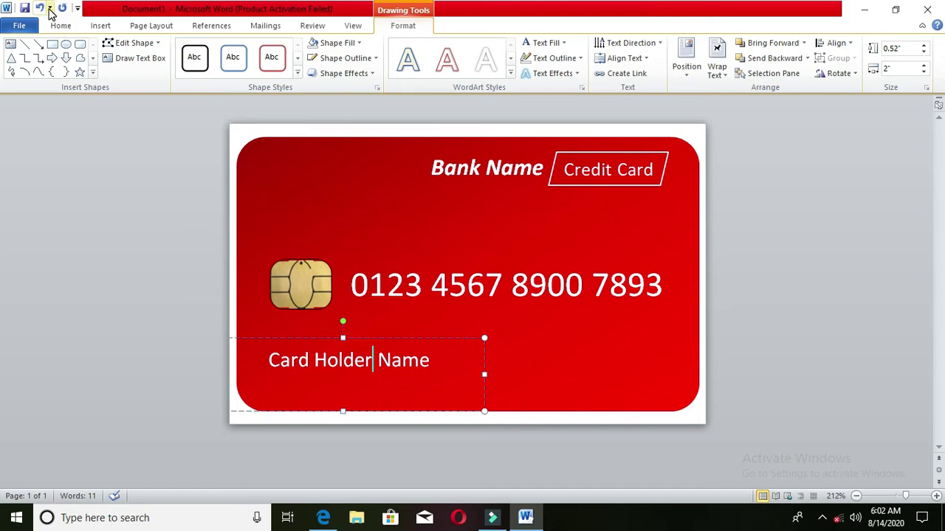
Insert a first-style WordArt onto the card and delete its placeholder text
click(100, 25)
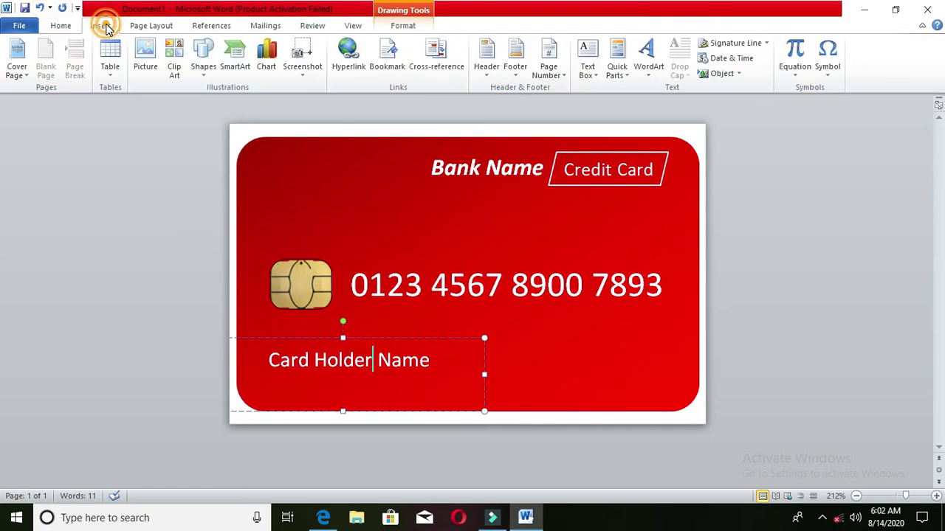
click(648, 59)
click(655, 107)
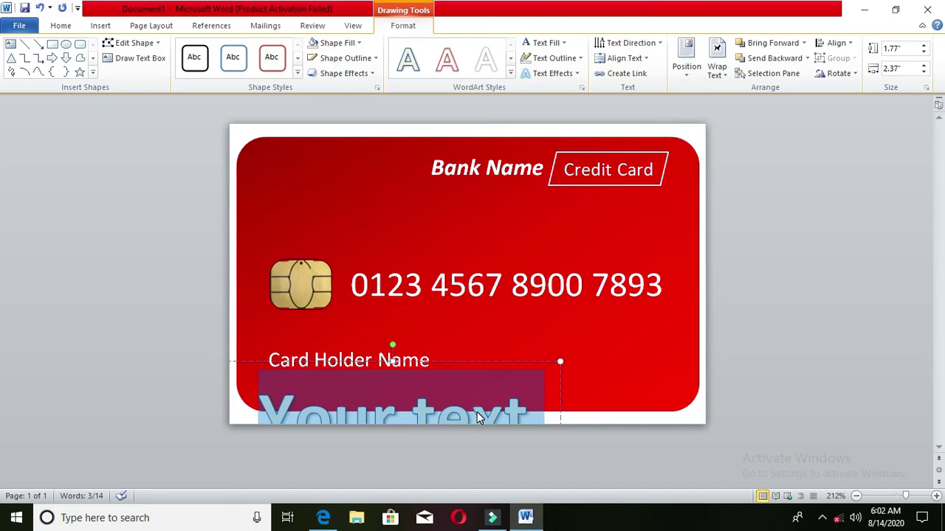
drag(515, 361, 589, 153)
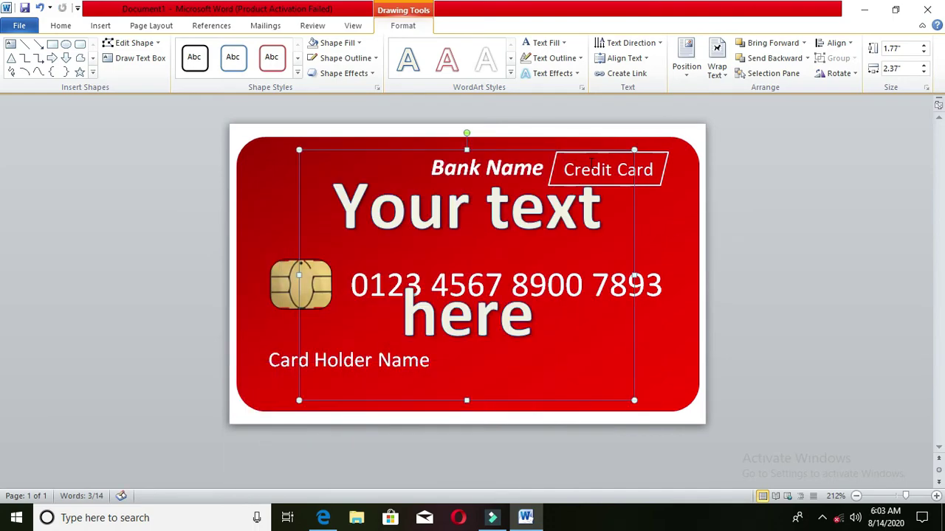
triple_click(591, 161)
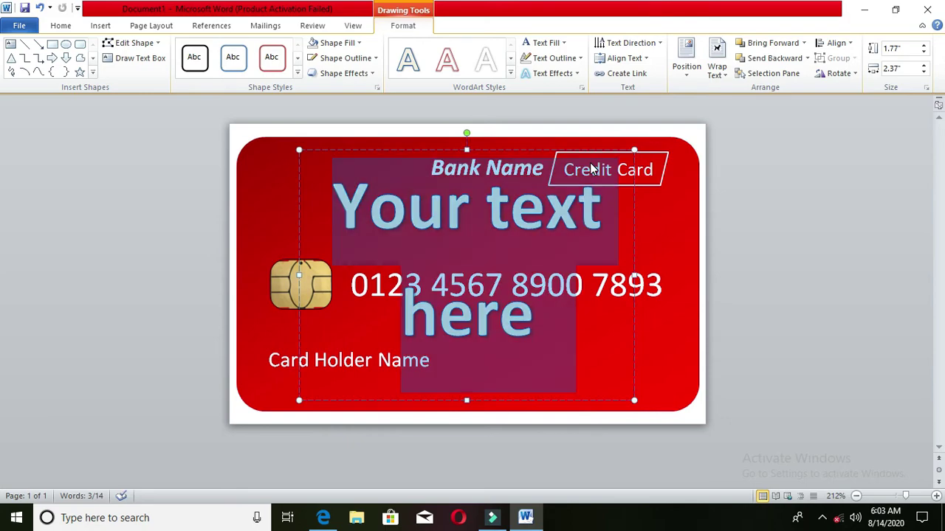
key(Delete)
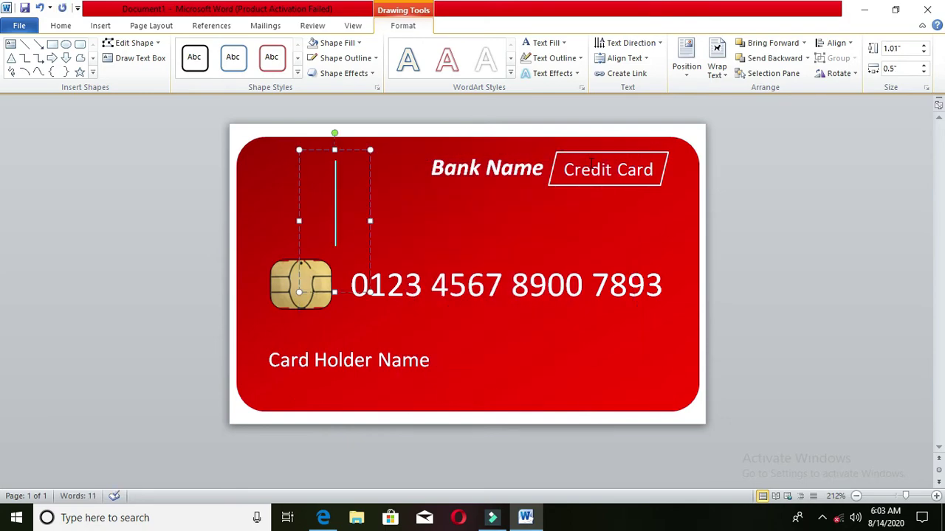
key(Escape)
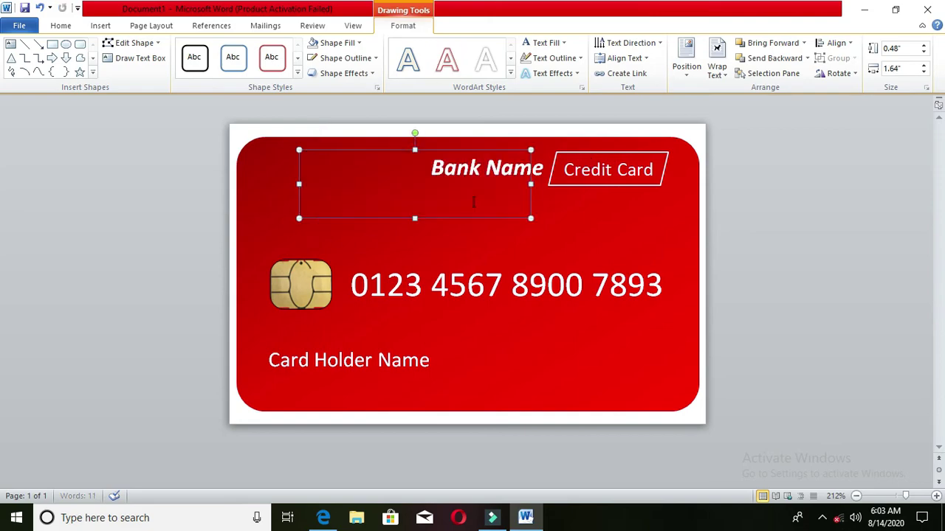
Resize the empty box to 0.27" high and 2.16" wide and place it beside Card Holder Name
drag(414, 219, 415, 189)
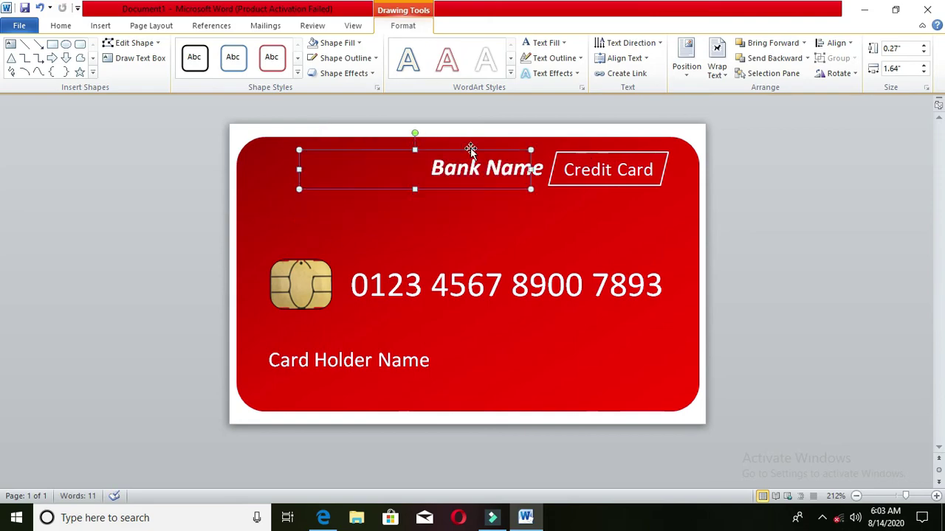
drag(470, 150, 482, 240)
drag(544, 260, 617, 261)
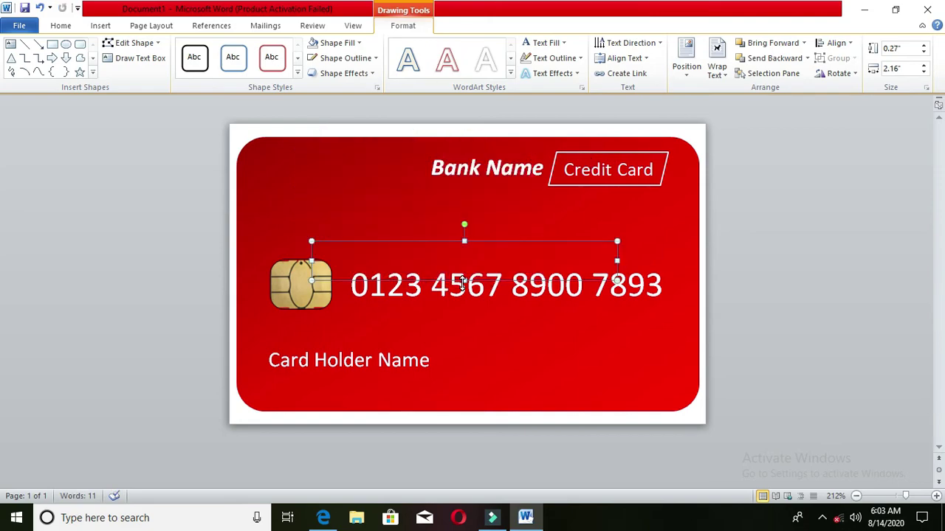
drag(430, 243, 545, 322)
click(487, 344)
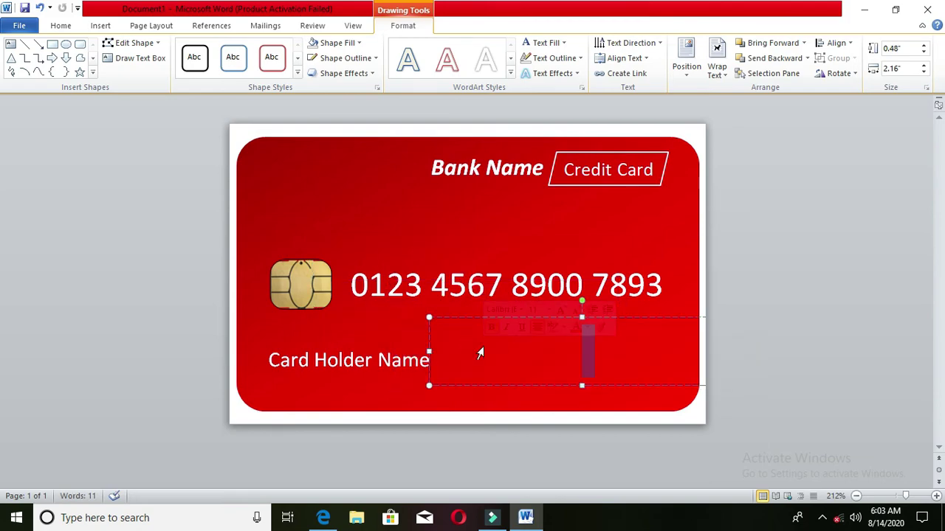
Type the ten-digit sample account number into the box beside Card Holder Name and select it
text(00)
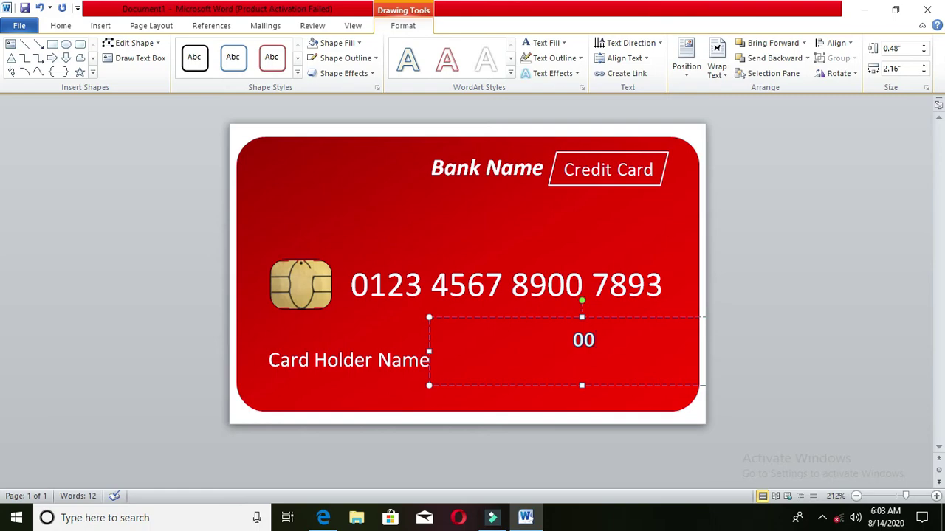
text(12)
text(23)
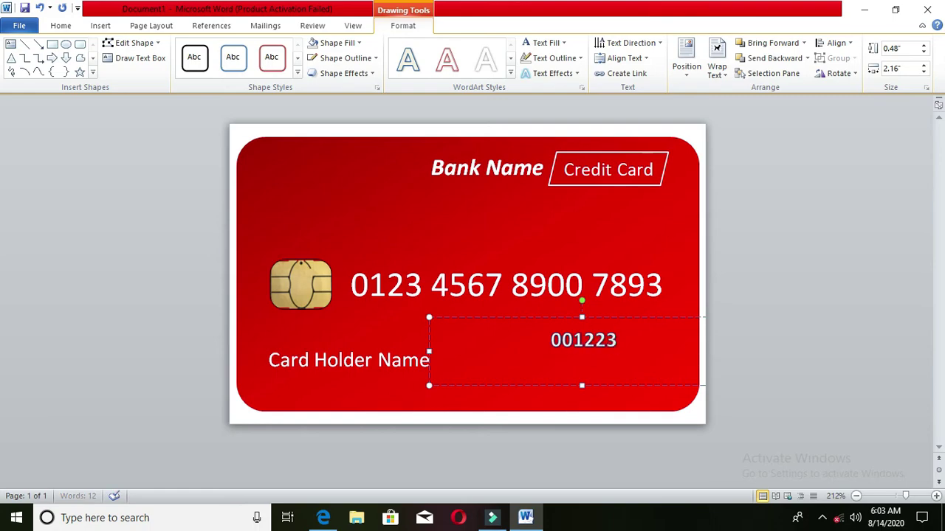
text(3)
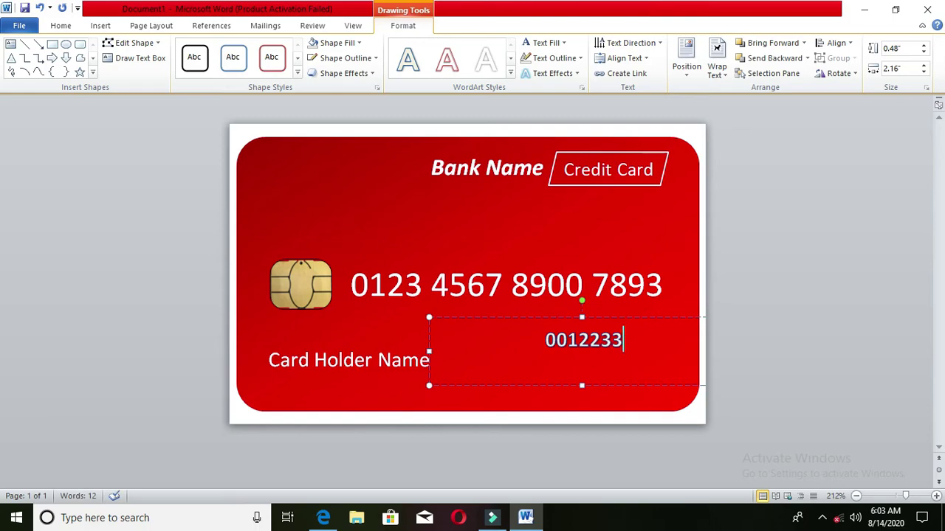
text(5)
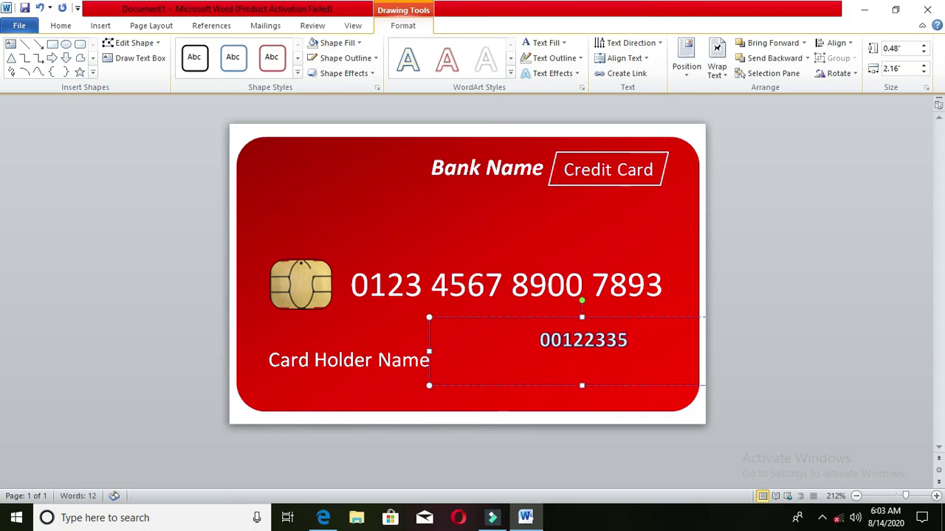
text(6)
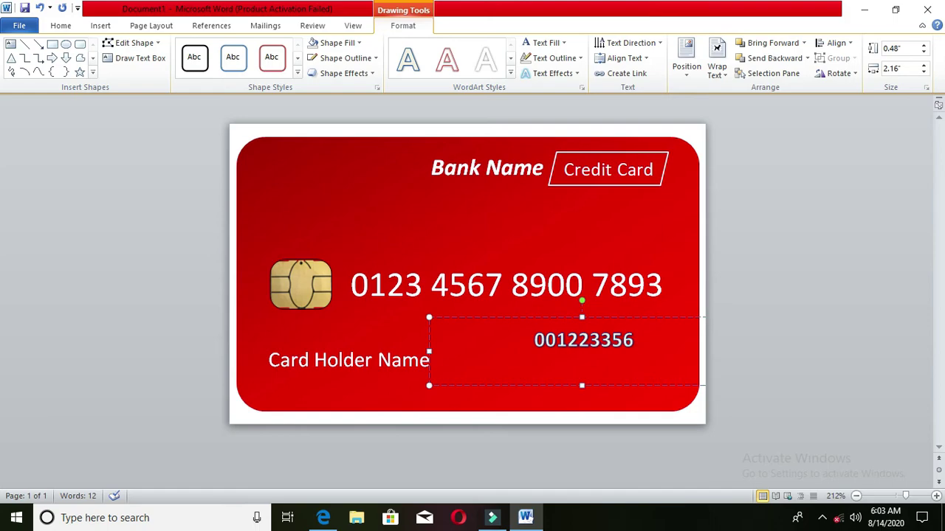
text(3)
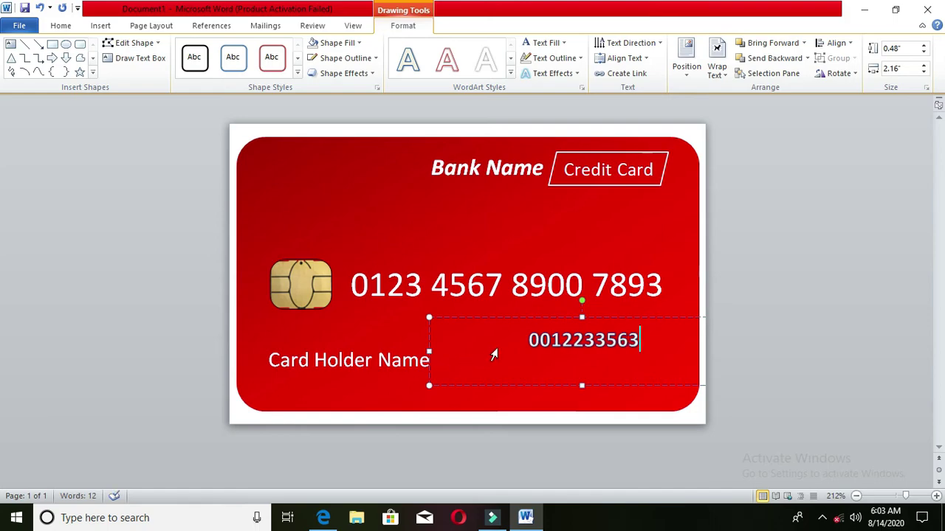
triple_click(494, 355)
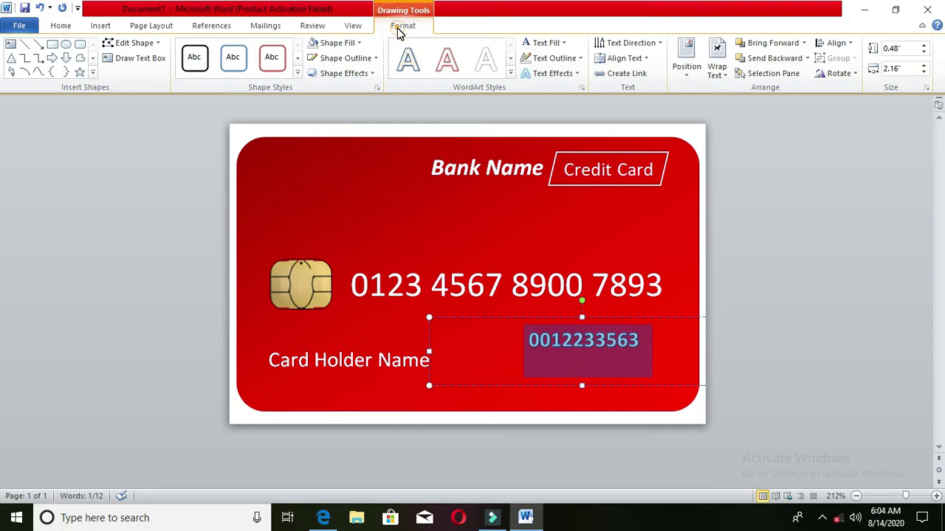
Remove the text outline and shadow from the account number, leaving plain white digits
click(62, 26)
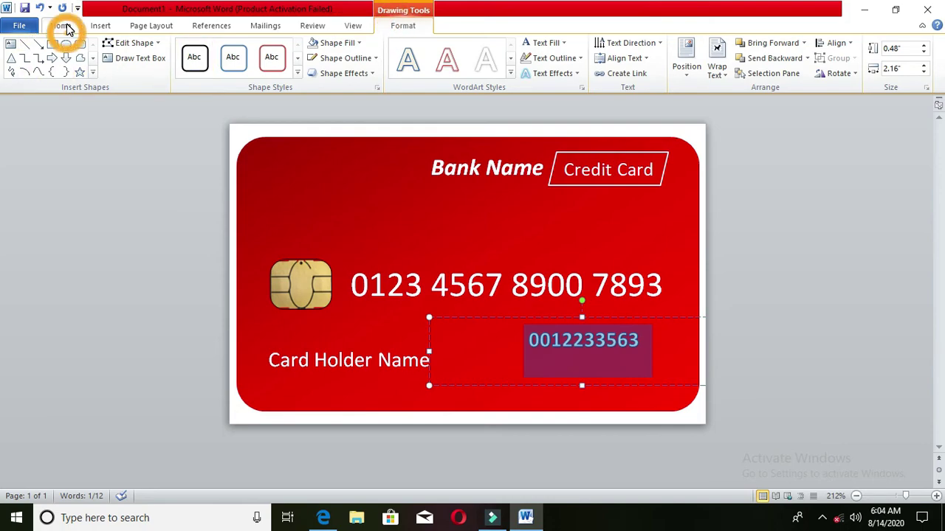
click(415, 27)
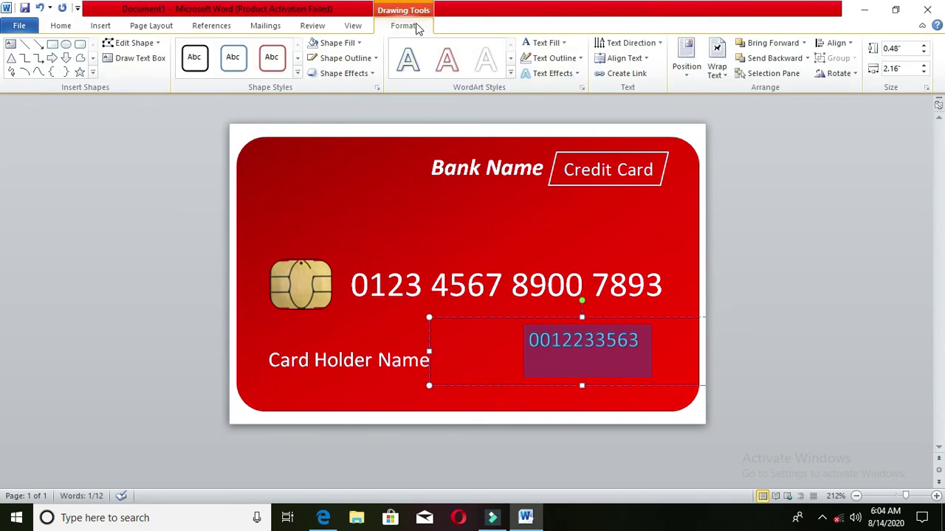
click(546, 42)
click(521, 86)
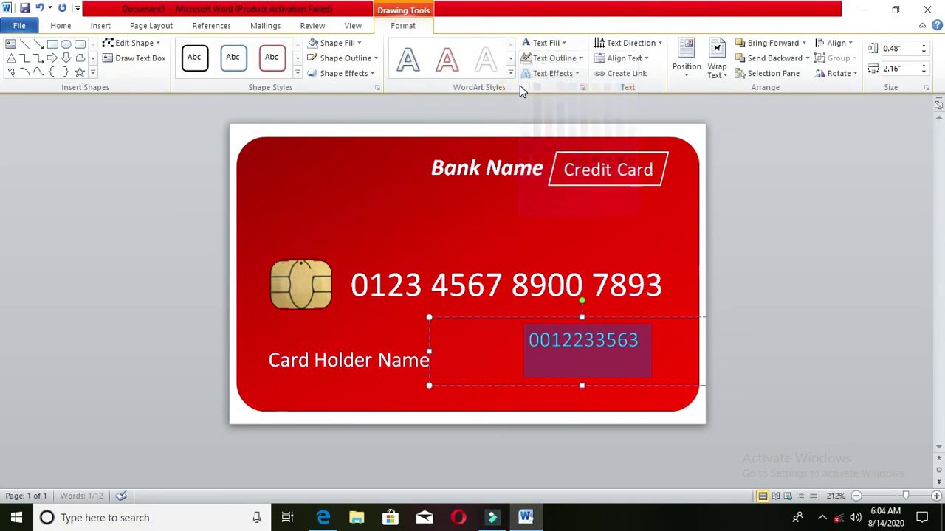
click(561, 59)
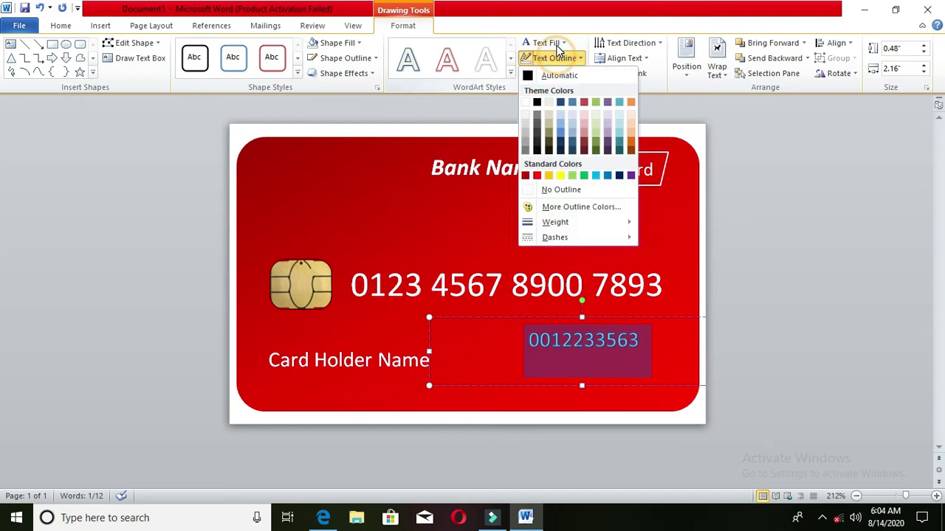
click(561, 189)
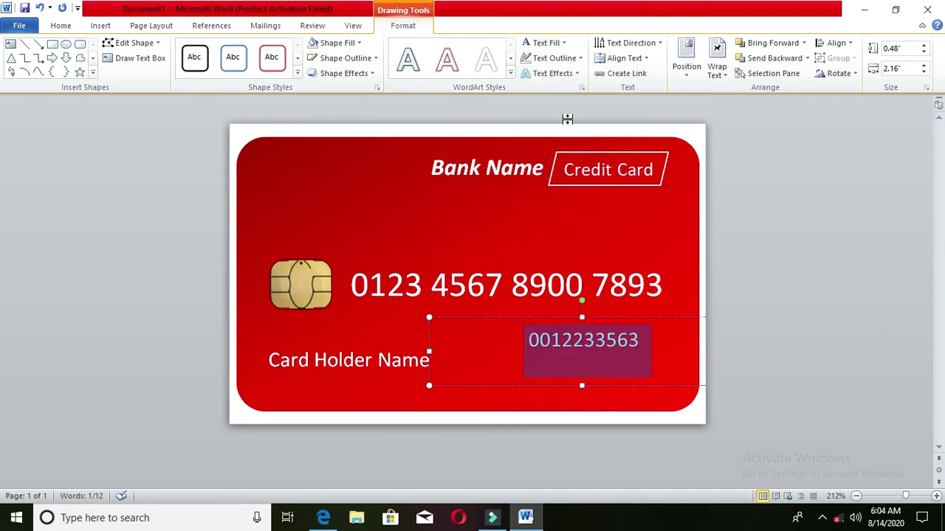
click(568, 74)
mouse_move(569, 96)
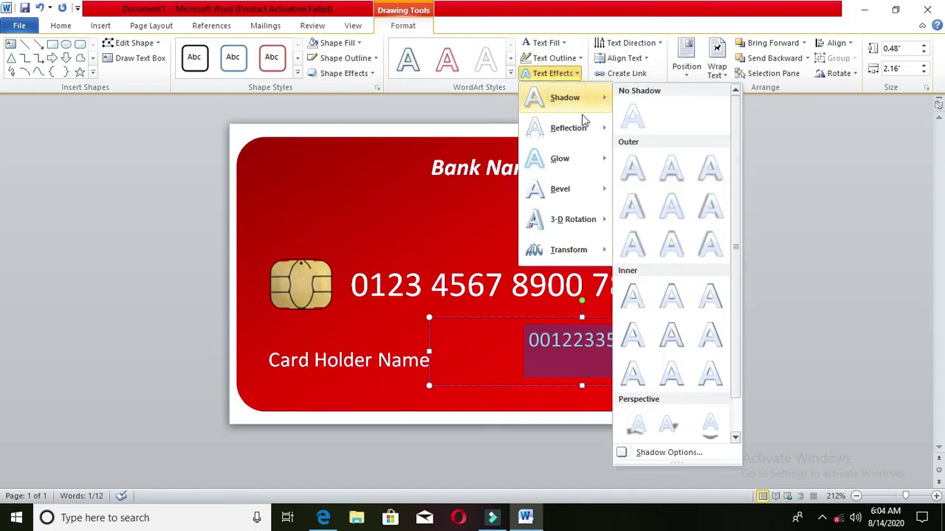
click(630, 118)
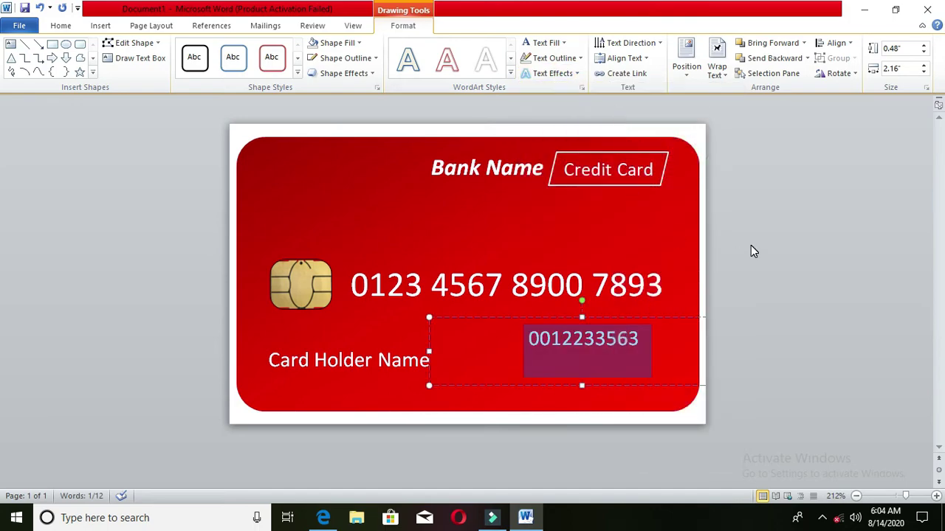
click(751, 246)
Move and nudge the account number box so it sits level with Card Holder Name
click(612, 356)
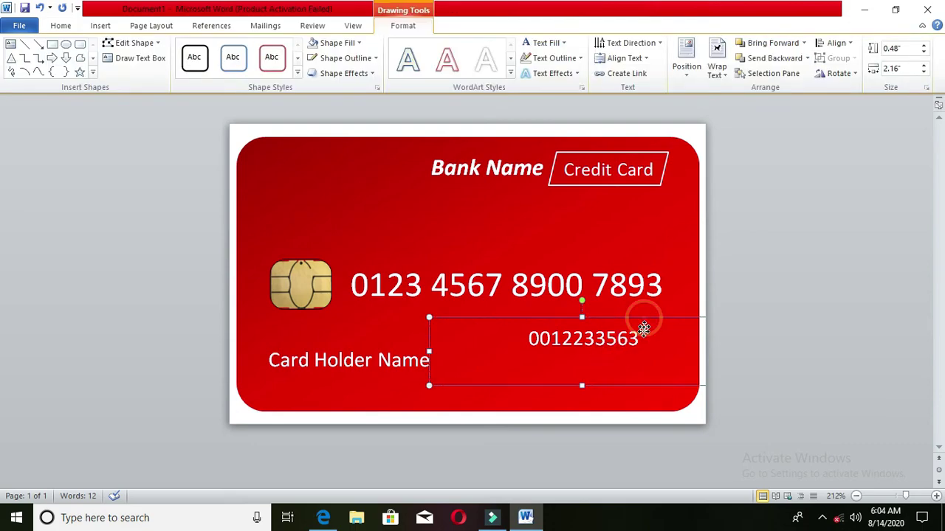
drag(643, 317, 626, 347)
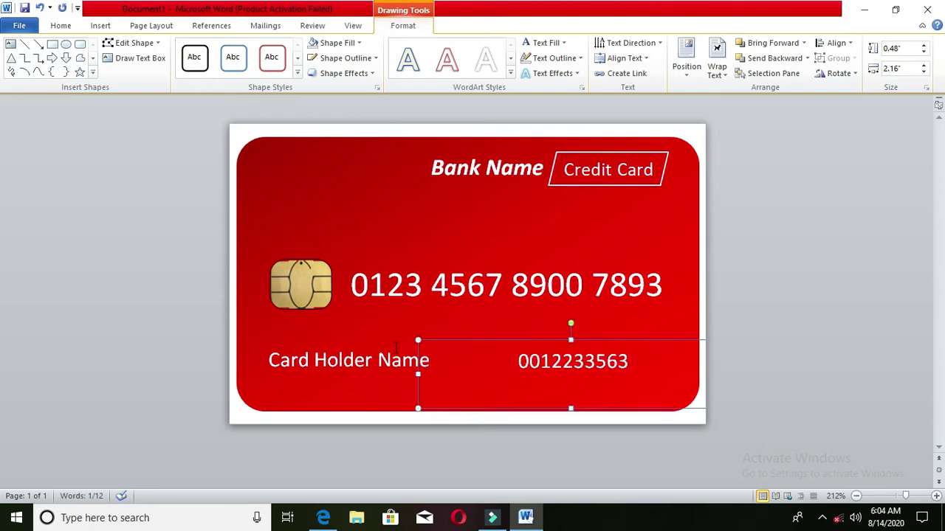
click(417, 342)
drag(424, 337, 423, 340)
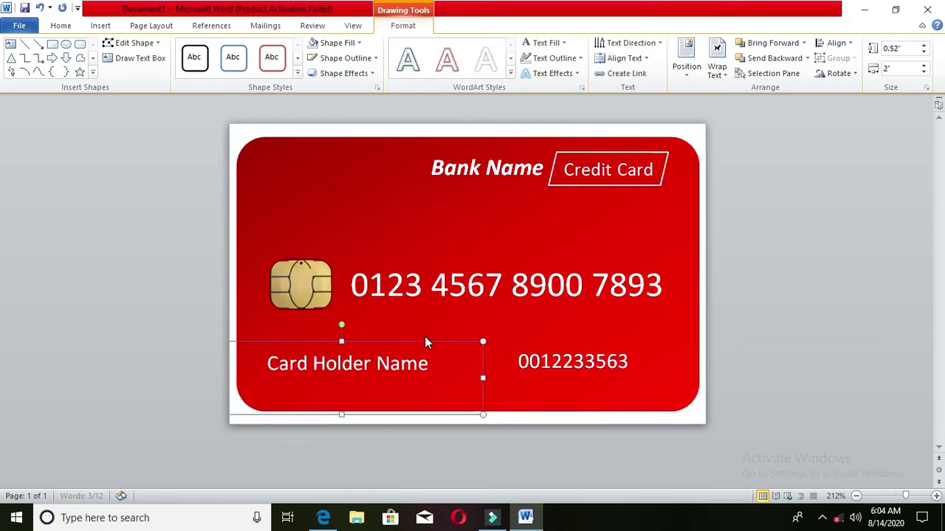
click(627, 341)
key(ctrl+Left)
key(ctrl+Left)
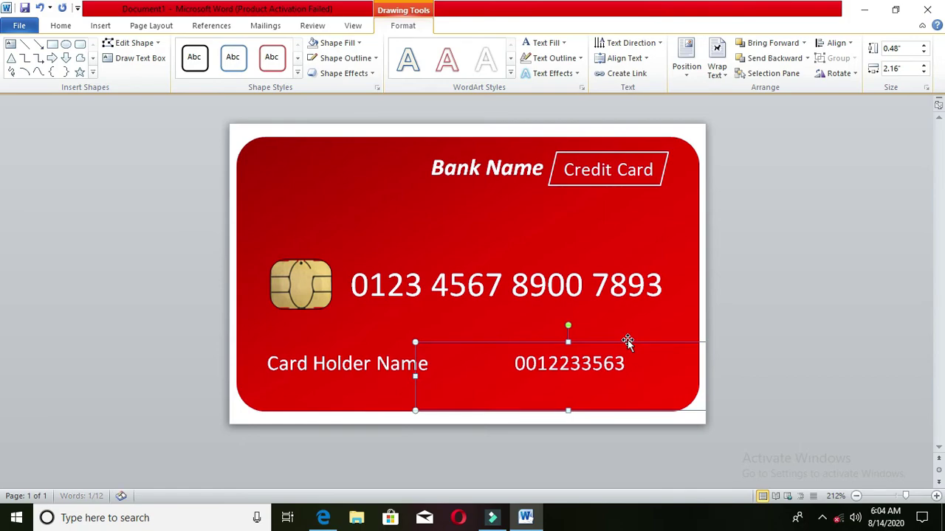
key(ctrl+Down)
key(ctrl+Left)
click(575, 207)
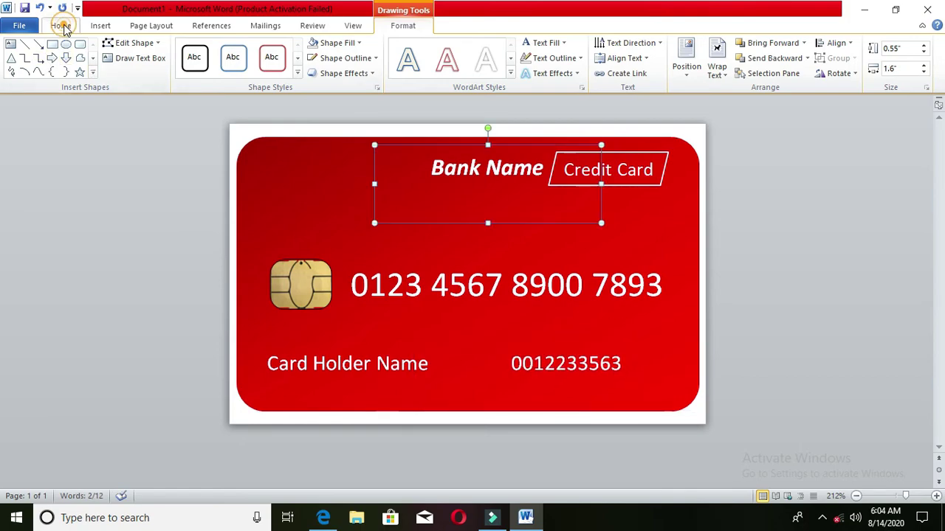
click(62, 26)
Draw a small oval right of the account number at the bottom-right corner, nudged slightly up-left
click(101, 26)
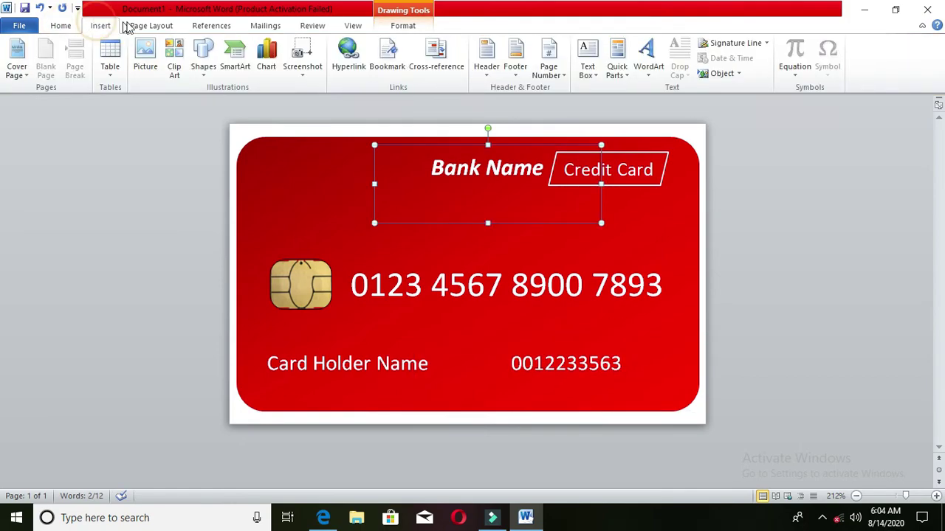
click(212, 46)
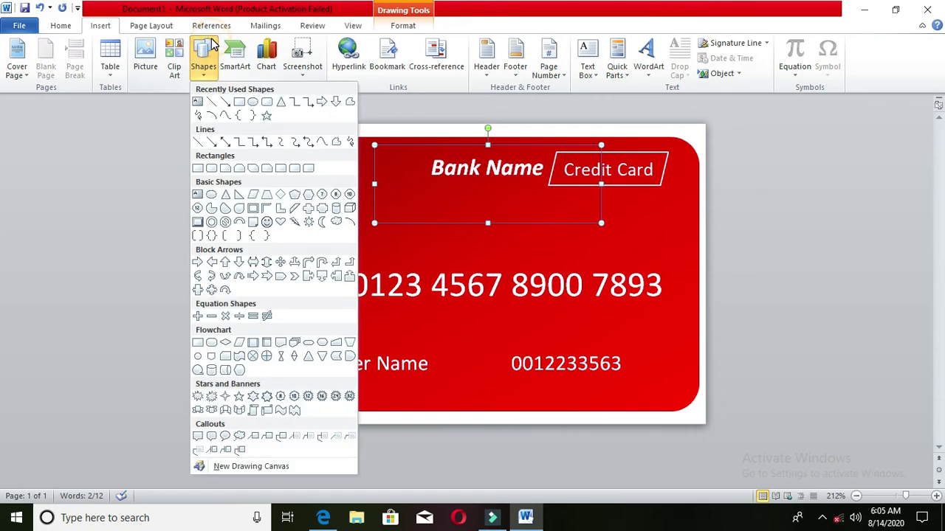
click(239, 101)
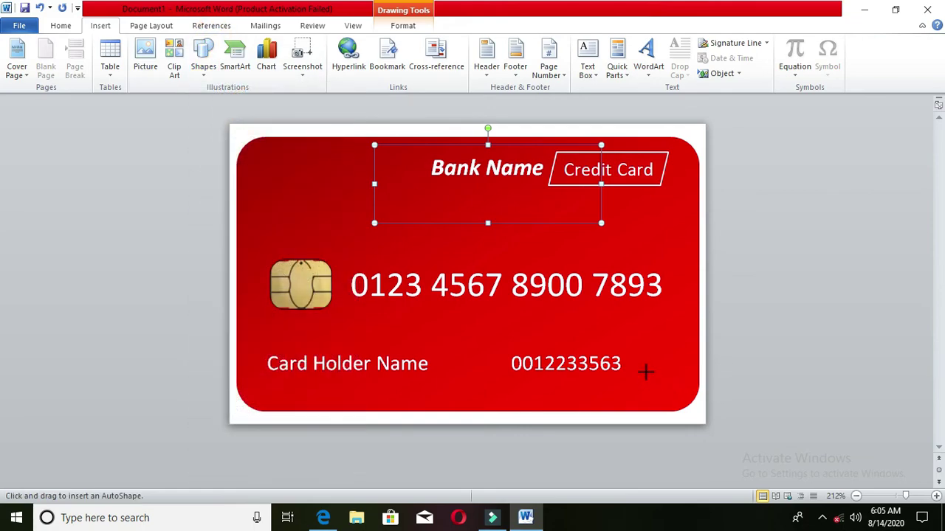
drag(636, 355, 688, 384)
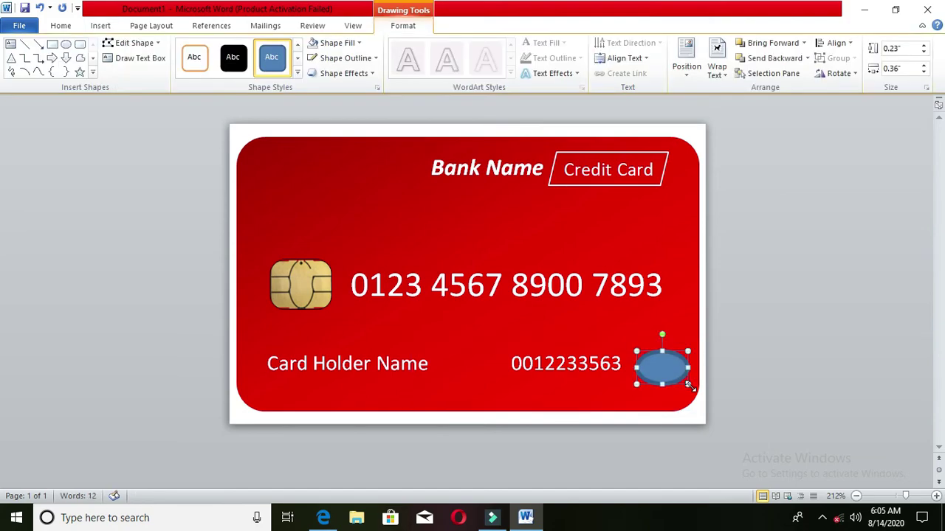
key(Left)
key(Up)
key(Up)
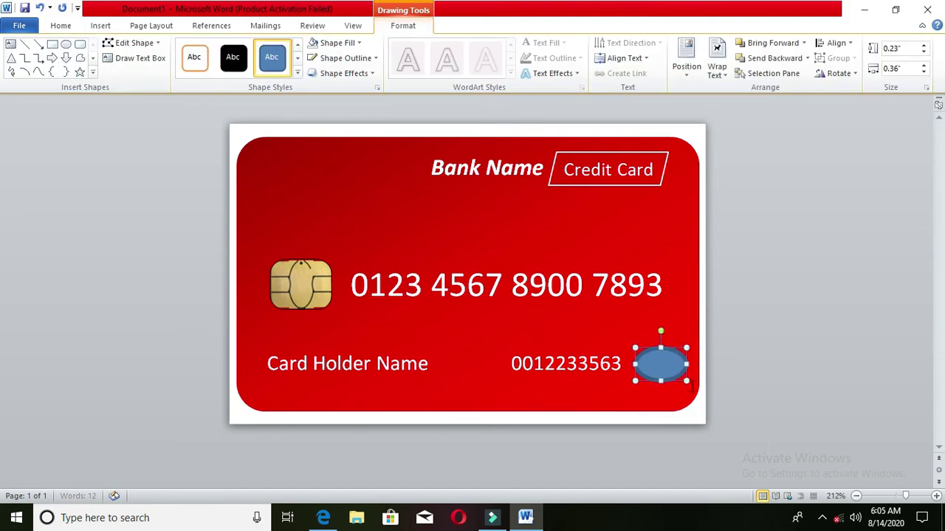
key(Left)
key(Up)
key(Up)
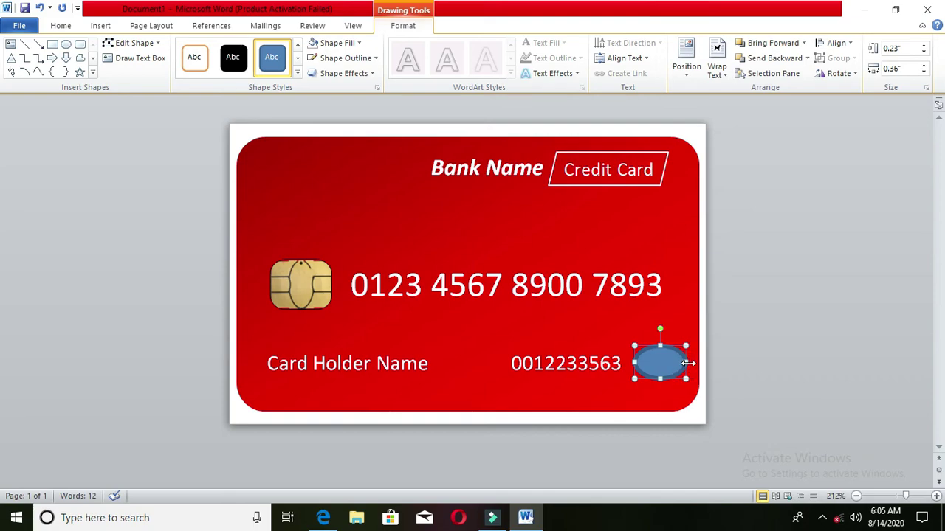
Reposition the oval beside the number and make it slightly taller
drag(688, 363, 681, 363)
drag(661, 381, 661, 387)
mouse_move(634, 381)
mouse_down()
mouse_move(653, 378)
mouse_move(641, 378)
mouse_up()
Give the oval no outline and a yellow fill, then narrow it and nudge it down
click(332, 58)
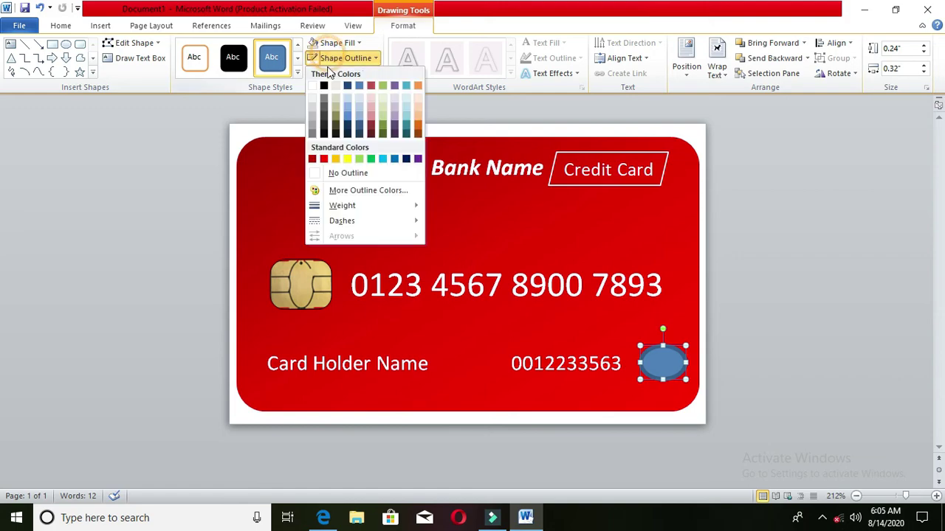
click(335, 174)
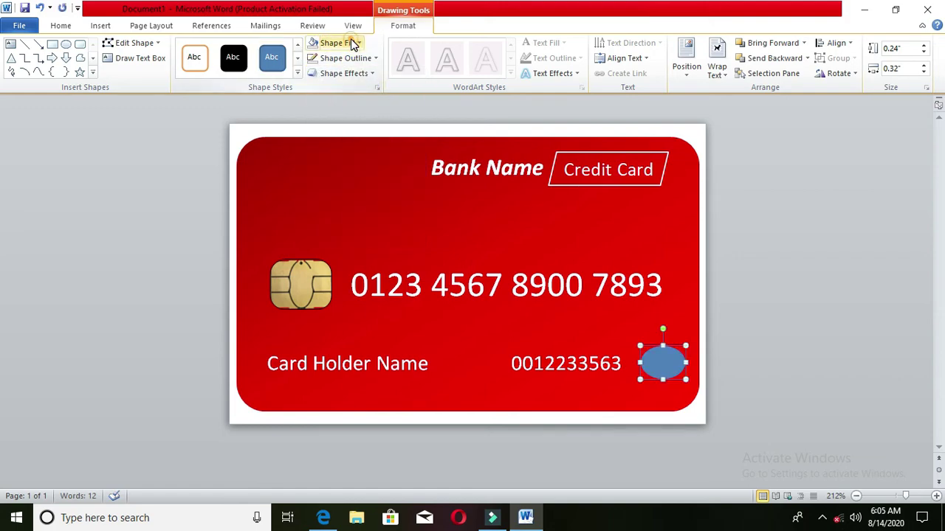
click(352, 40)
click(353, 143)
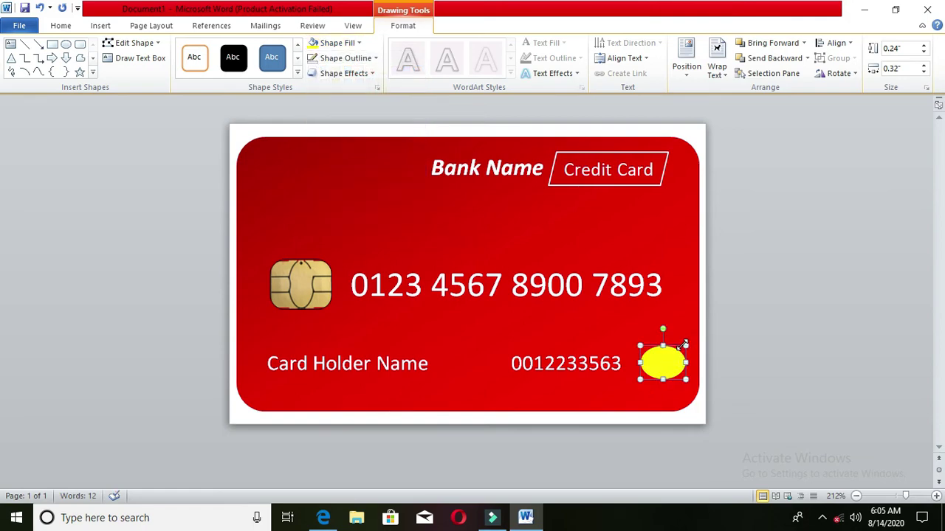
mouse_move(683, 344)
mouse_down()
mouse_move(666, 345)
mouse_move(679, 345)
mouse_move(658, 369)
mouse_up()
click(623, 320)
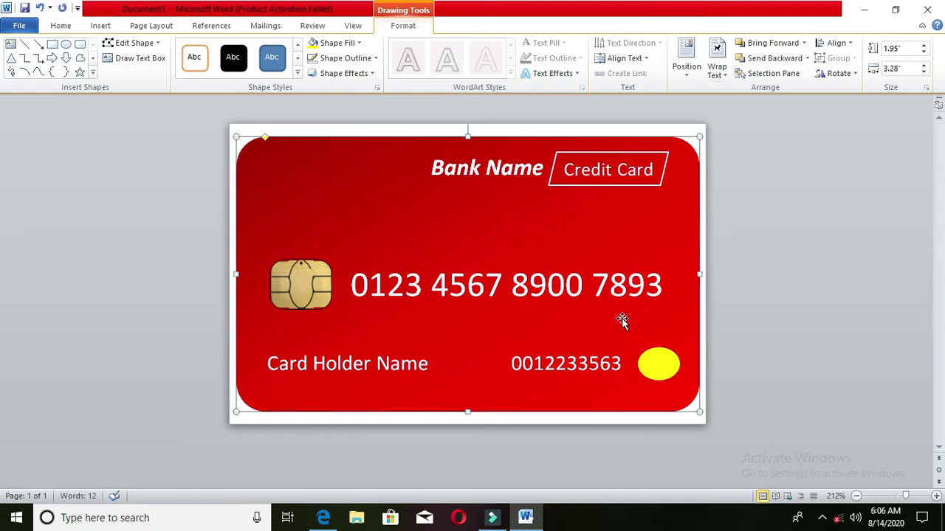
click(660, 362)
drag(610, 341, 606, 344)
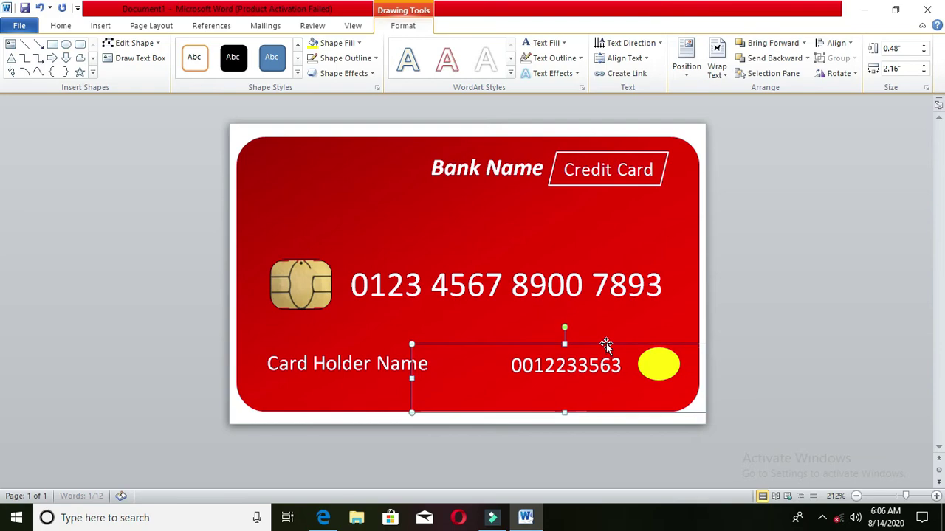
key(Down)
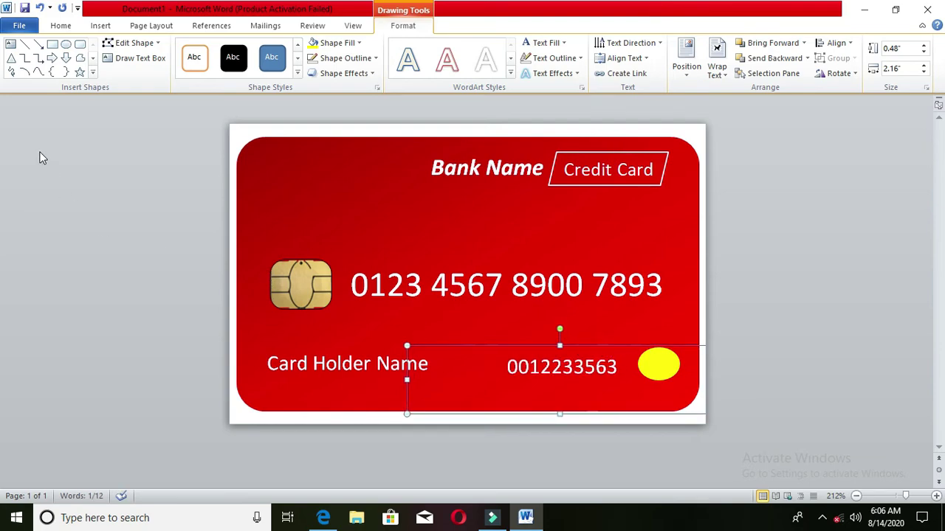
click(59, 27)
Draw a new oval over the yellow oval and nudge it slightly right and down
click(101, 25)
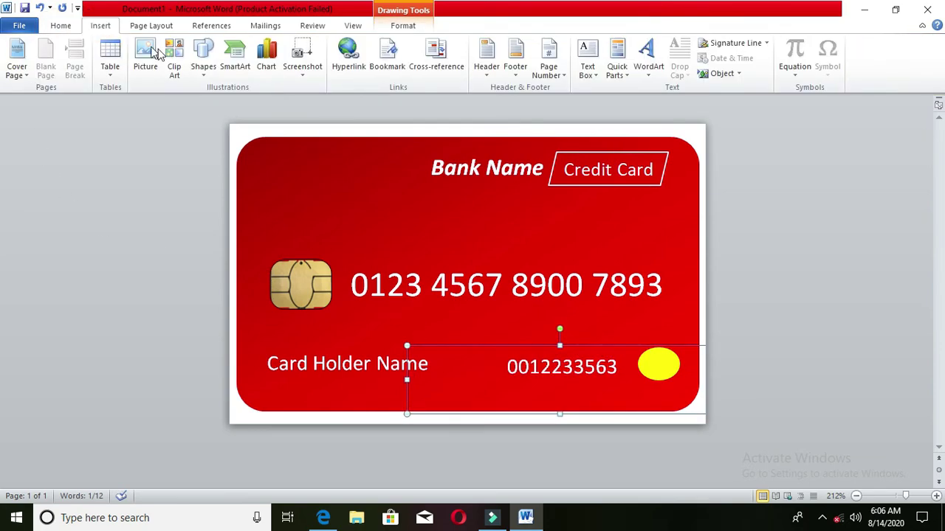
click(200, 49)
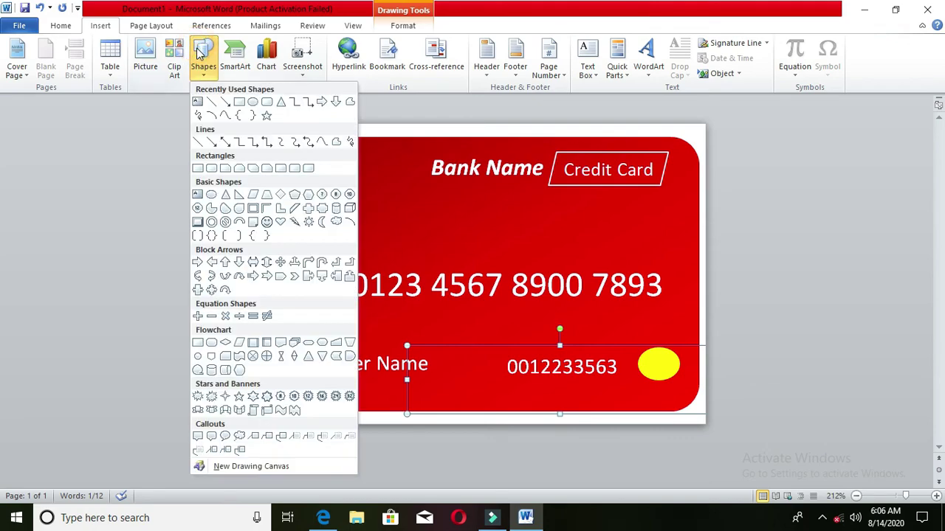
click(252, 102)
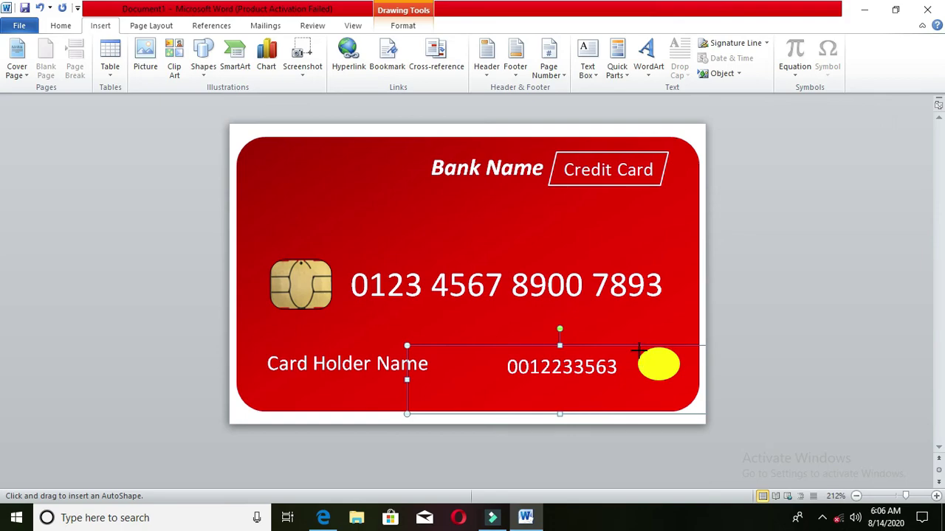
drag(633, 353, 679, 373)
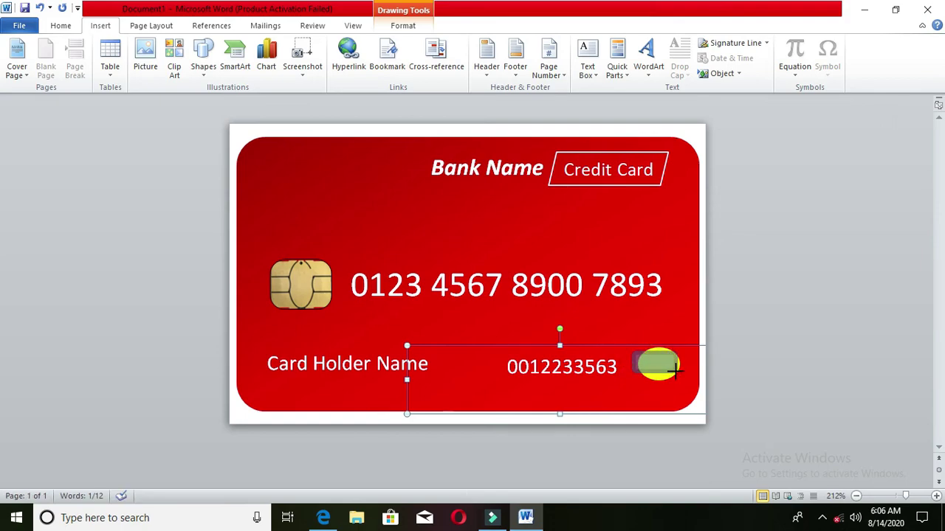
drag(680, 373, 681, 376)
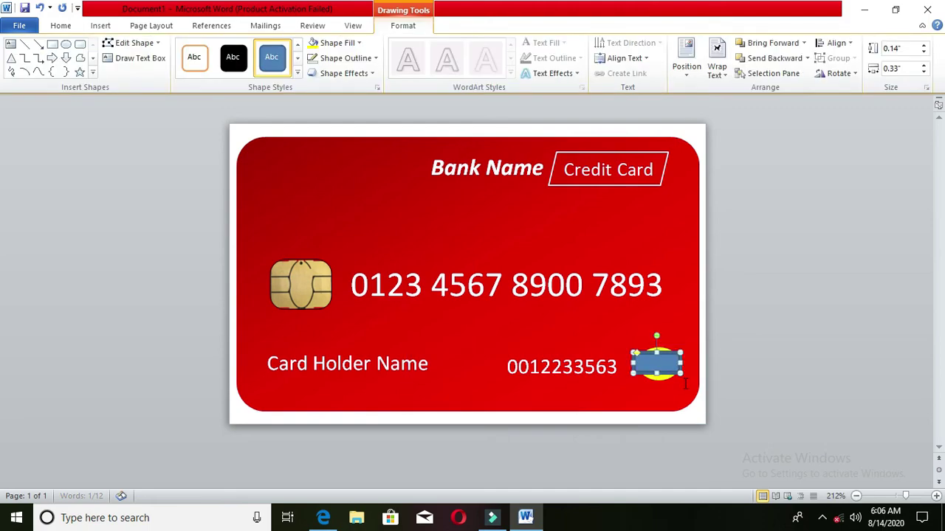
key(ctrl+Down)
key(ctrl+Right)
key(ctrl+Right)
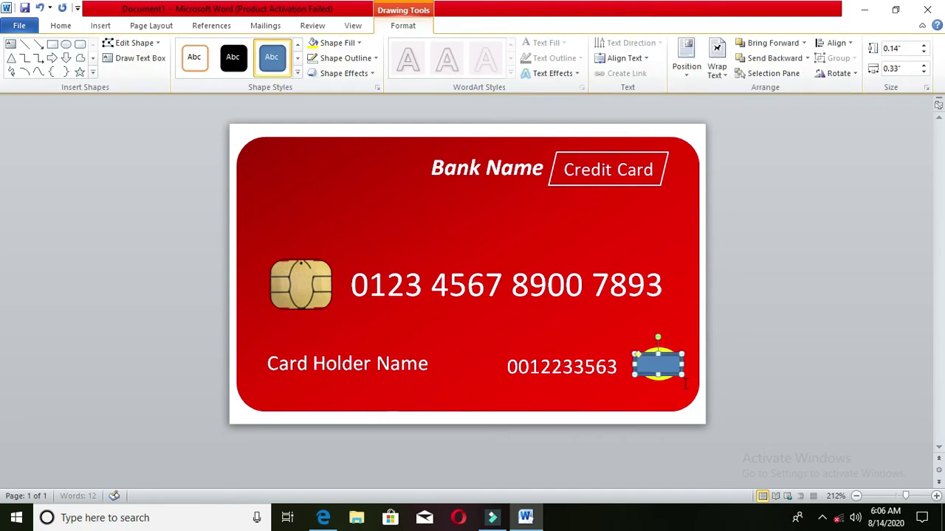
key(ctrl+Right)
key(ctrl+Right)
Fill the new oval yellow and remove its outline
click(351, 44)
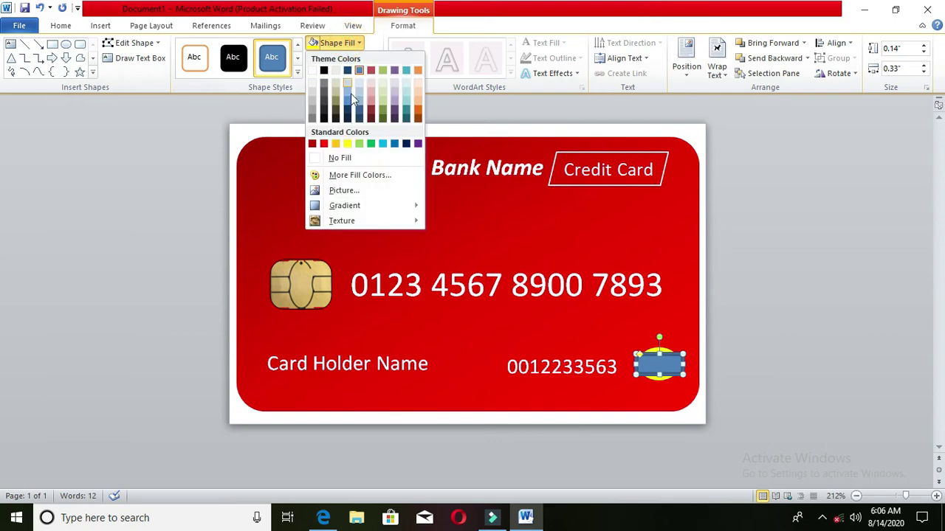
click(347, 143)
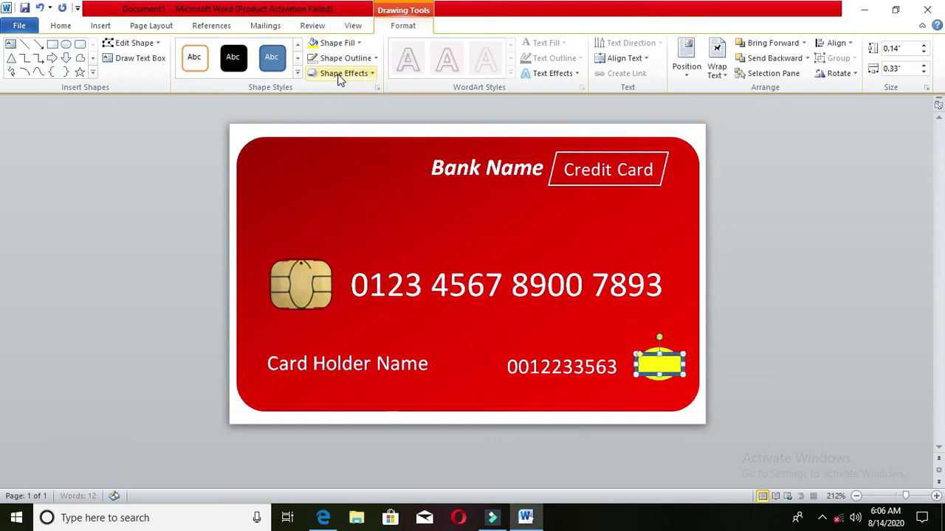
click(338, 59)
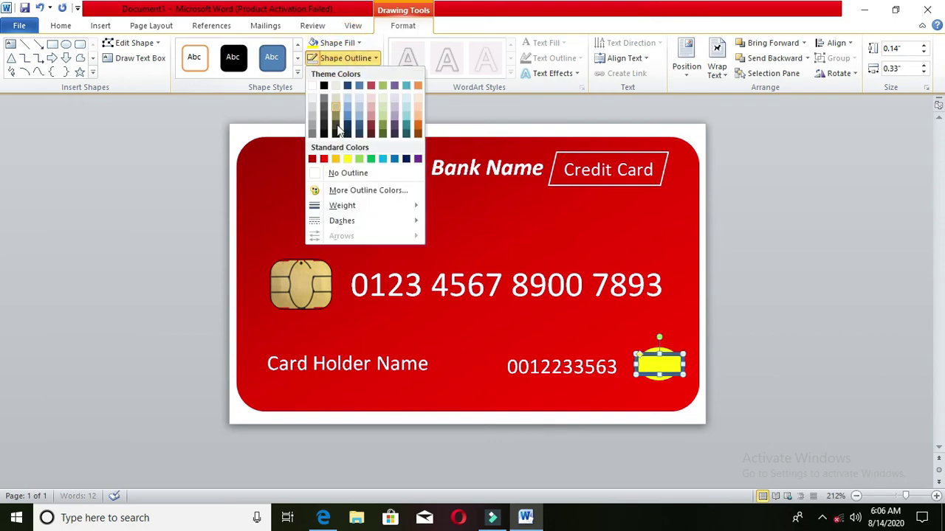
click(339, 180)
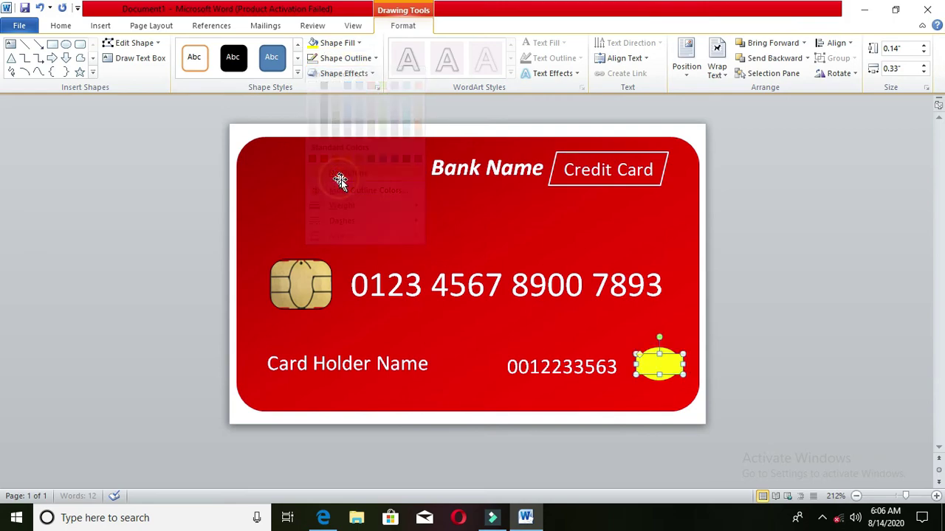
Widen the new yellow oval and make it slightly flatter, about 0.11" by 0.37"
click(640, 355)
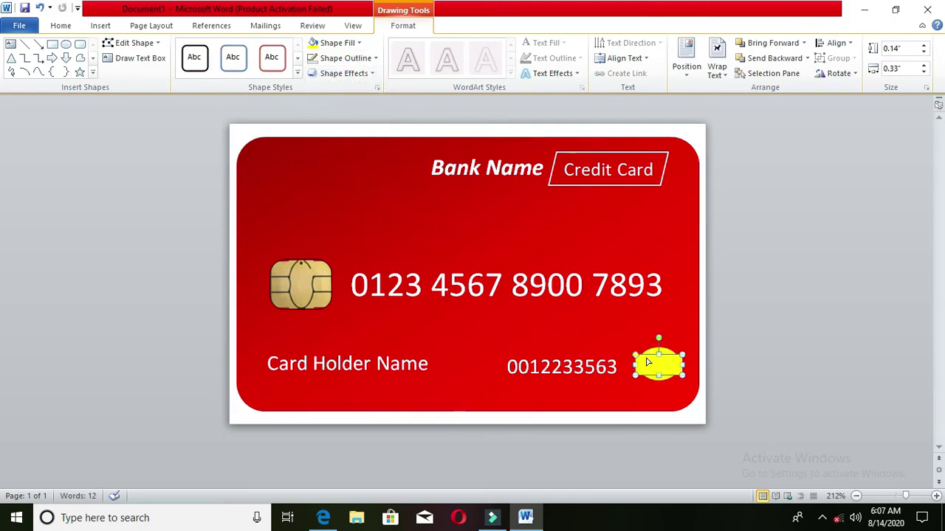
drag(683, 364, 661, 360)
click(591, 337)
click(615, 327)
click(660, 362)
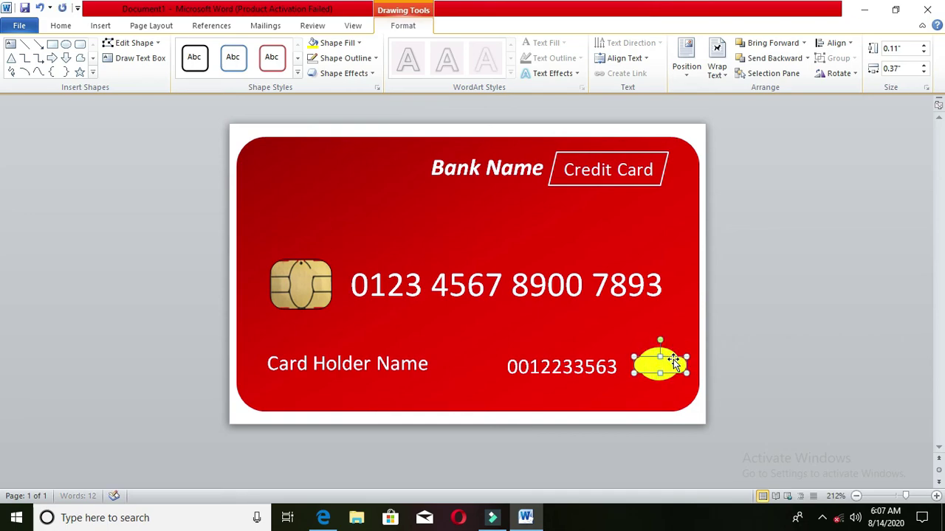
Draw another flat shape over the yellow logo at the card's lower right
click(615, 338)
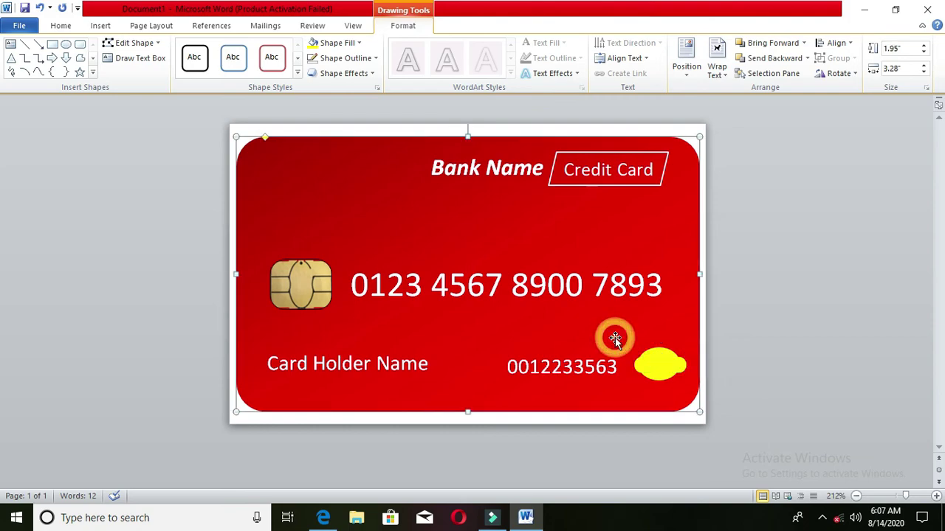
click(652, 374)
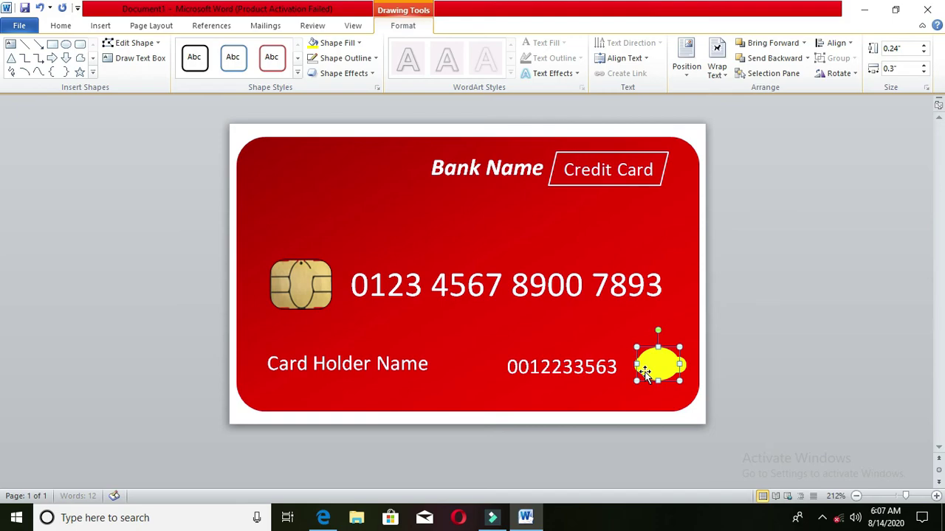
click(629, 342)
drag(633, 358, 686, 374)
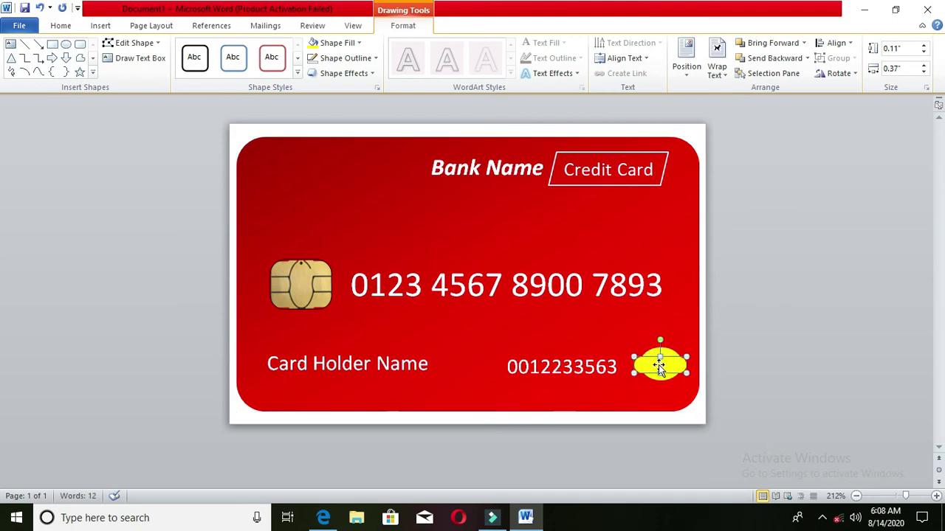
click(658, 365)
click(670, 363)
click(660, 375)
click(672, 363)
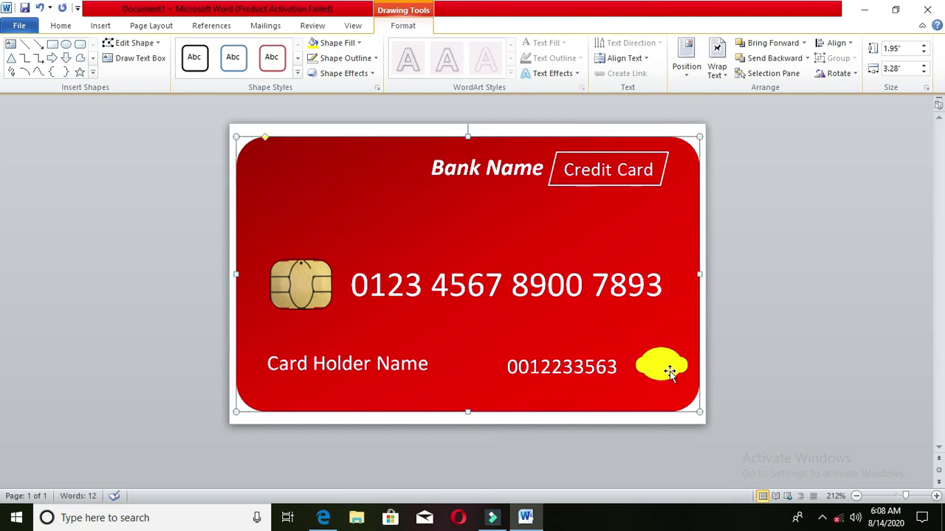
click(669, 367)
click(654, 346)
click(648, 329)
click(606, 366)
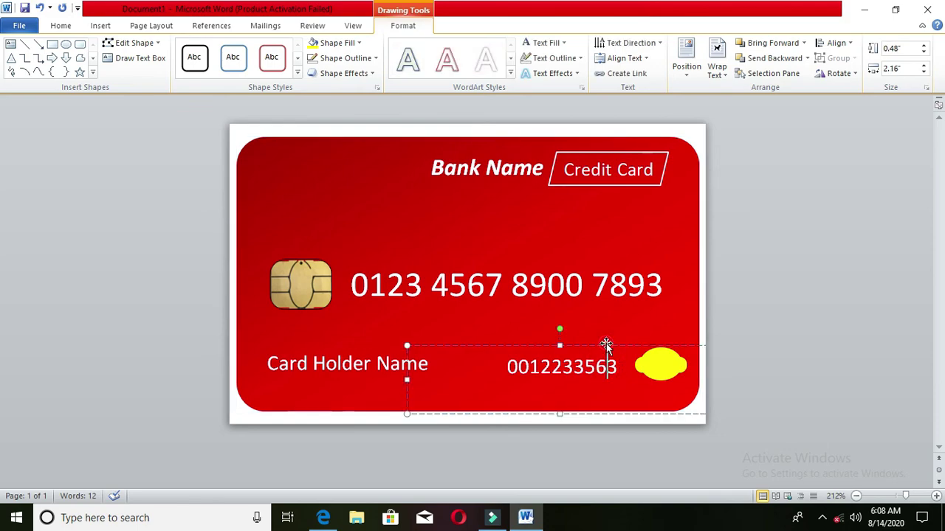
click(606, 344)
key(Right)
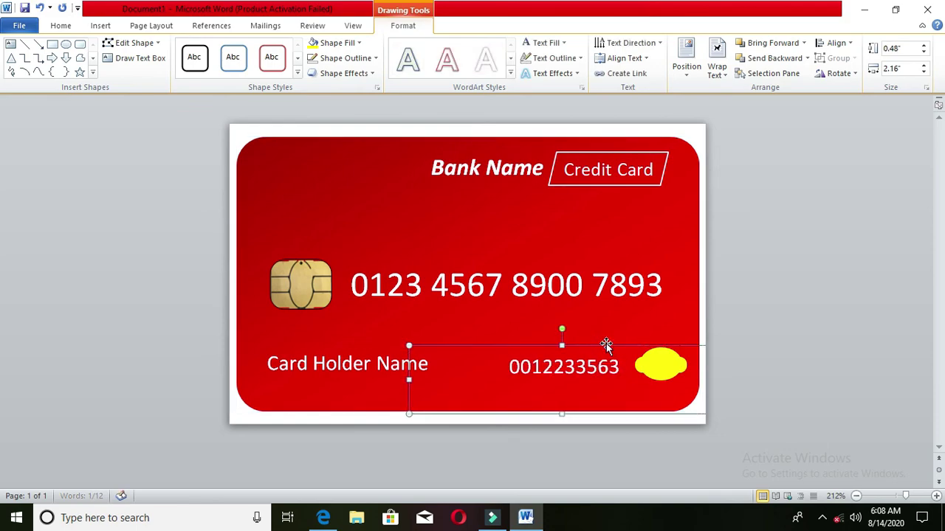
key(Right)
key(Up)
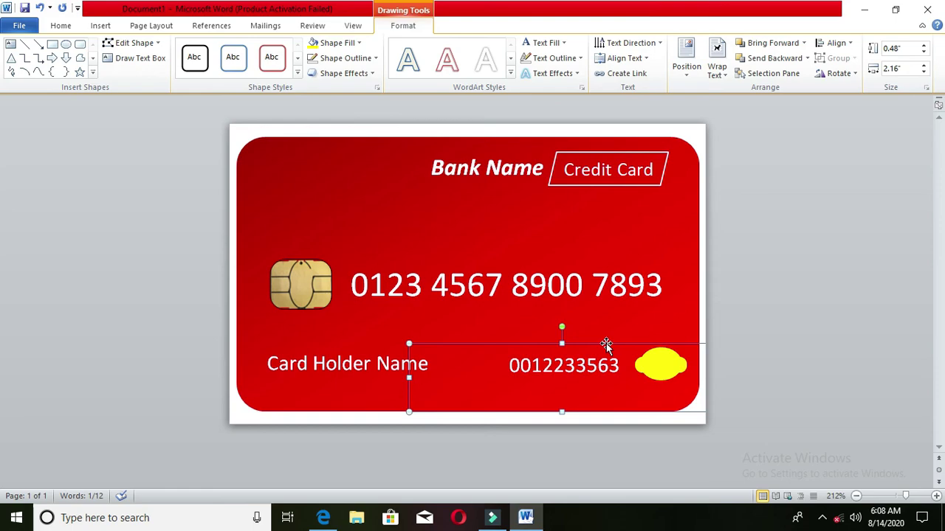
Nudge the Card Holder Name text box slightly right to line up the bottom row
click(389, 360)
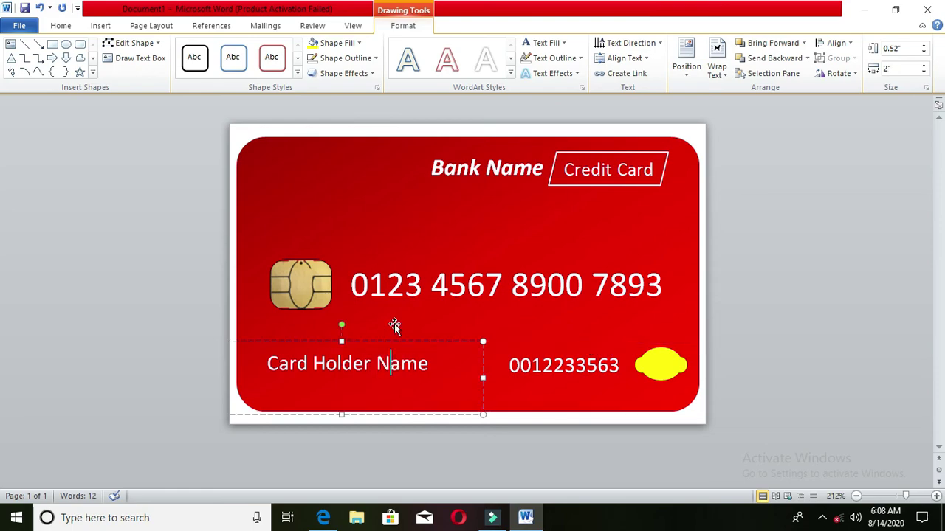
click(398, 342)
key(Up)
key(Up)
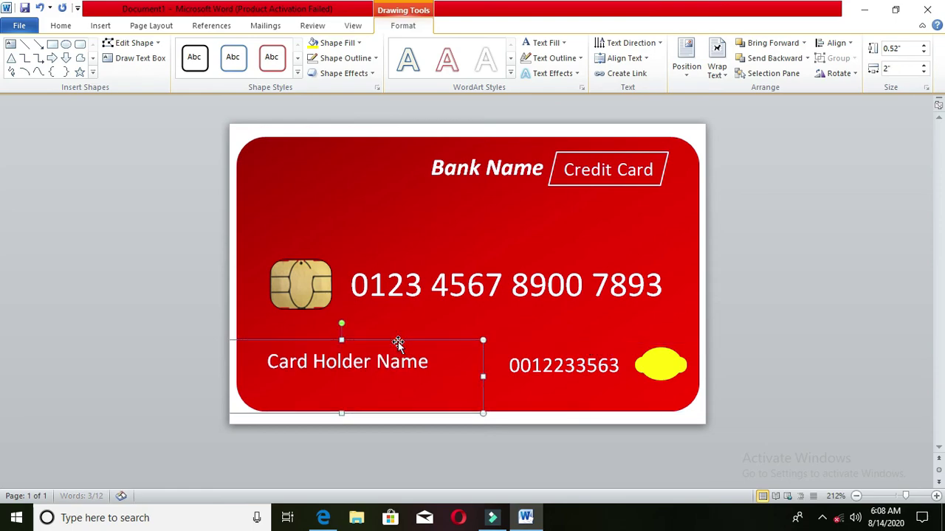
key(Up)
key(Right)
key(Right)
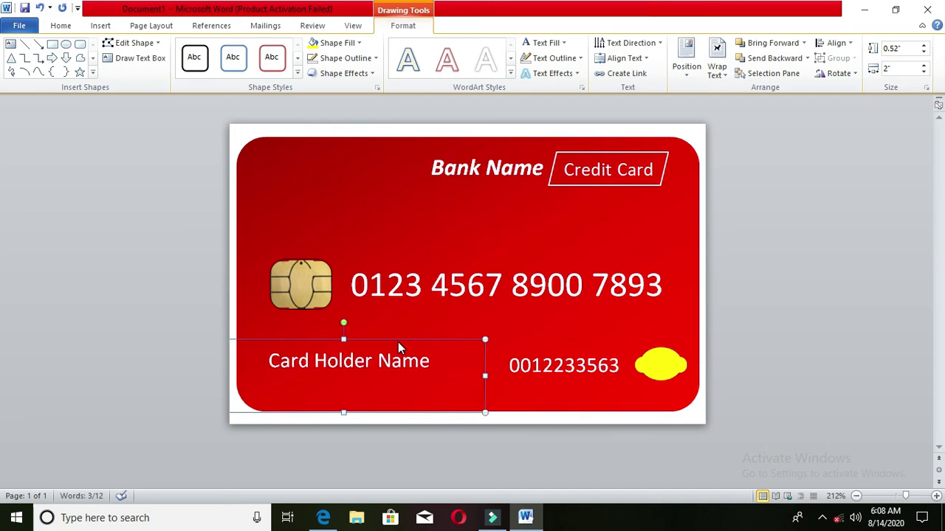
key(Down)
key(Right)
key(Down)
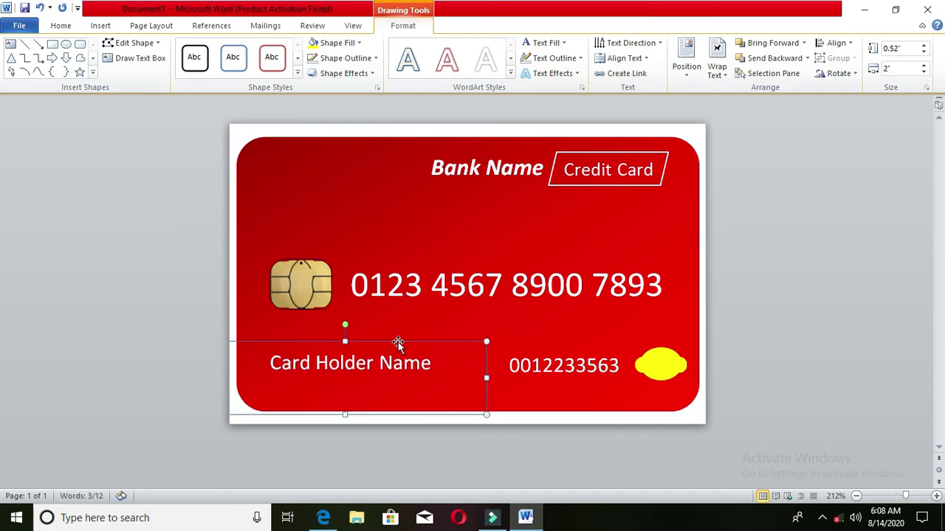
click(410, 325)
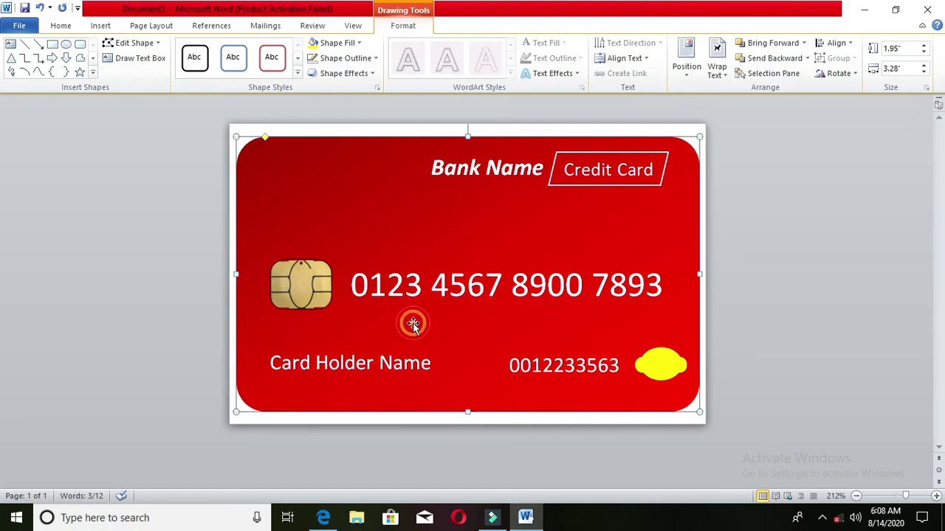
click(452, 215)
Click through the card, Credit Card and number text boxes, then deselect them
click(280, 204)
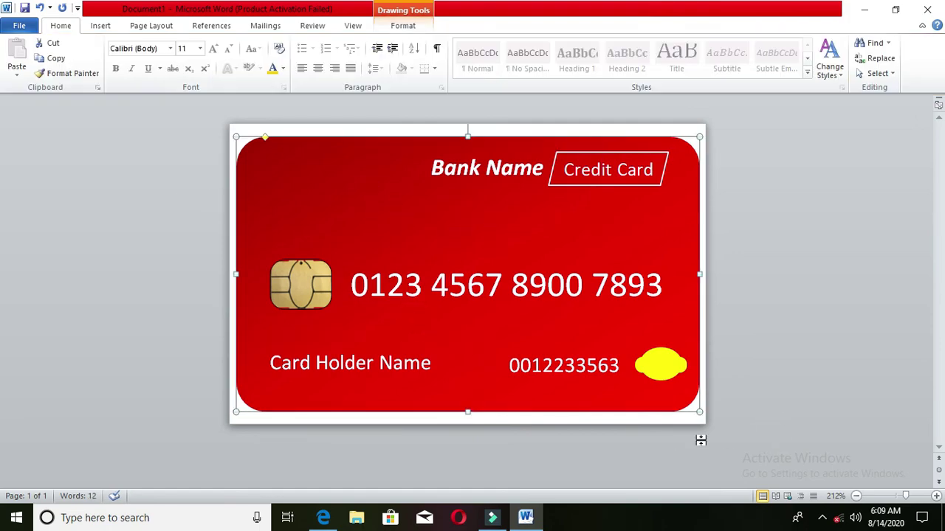
click(654, 415)
click(639, 169)
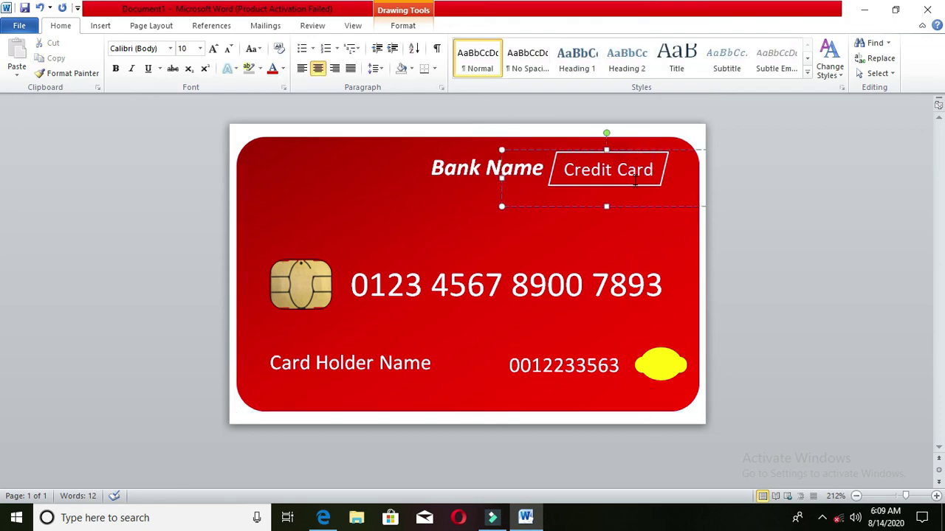
click(627, 219)
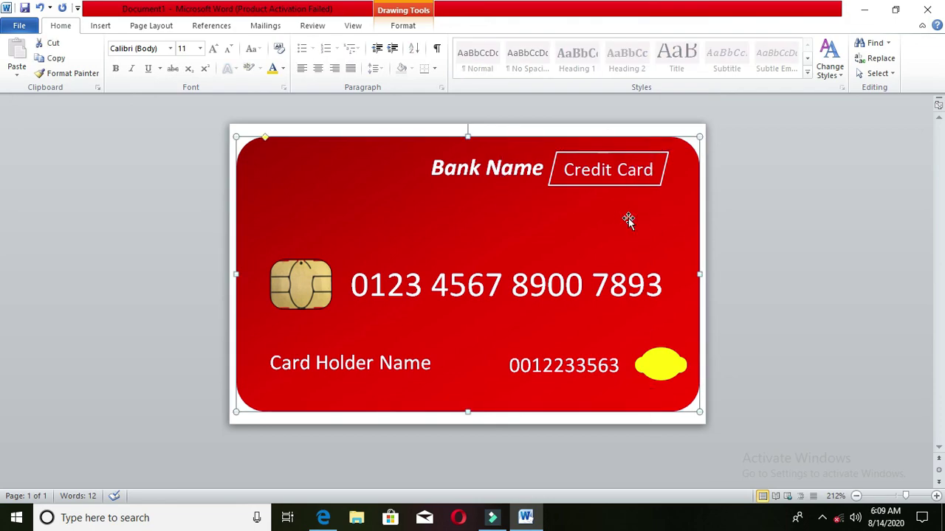
click(758, 173)
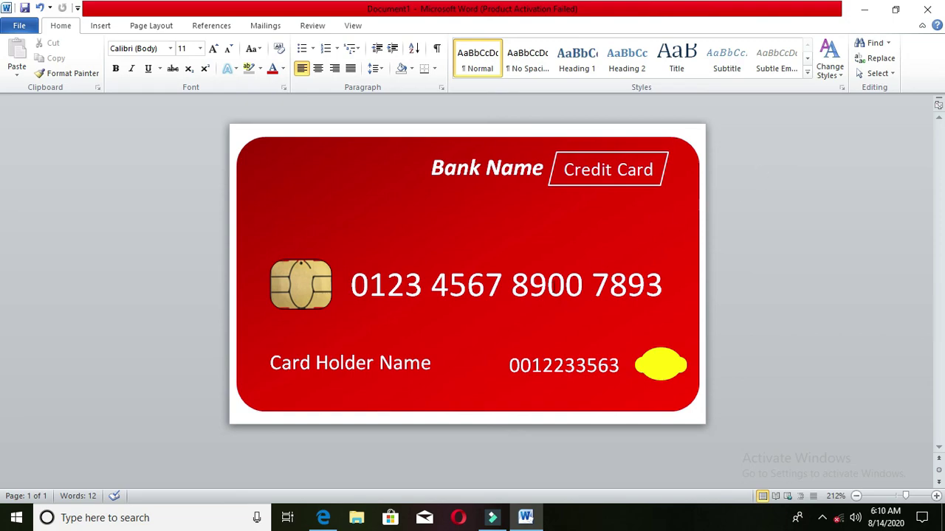
click(408, 375)
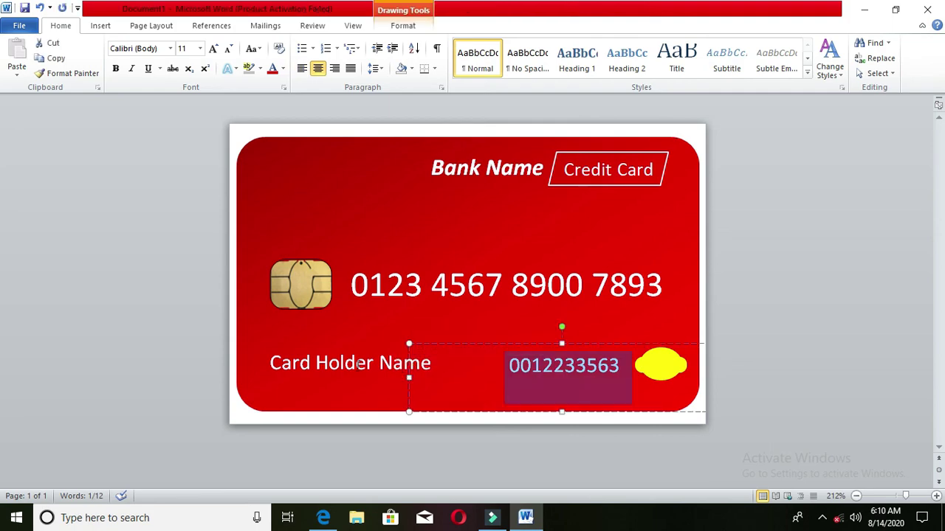
click(821, 246)
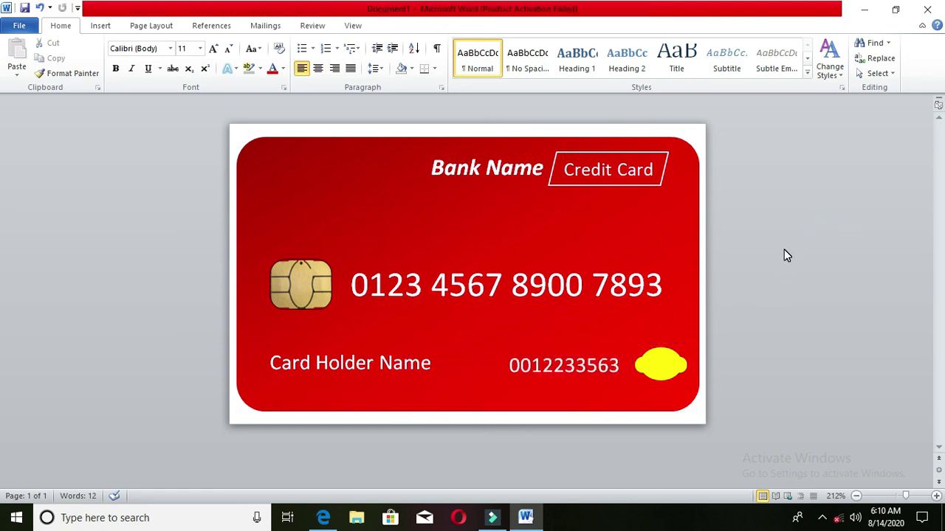
Select all of the Card Holder Name text
click(398, 354)
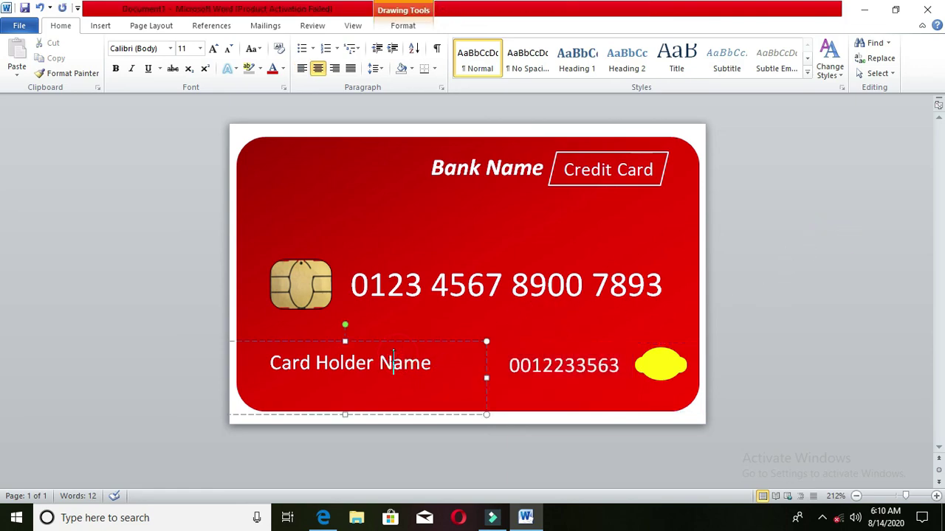
click(405, 342)
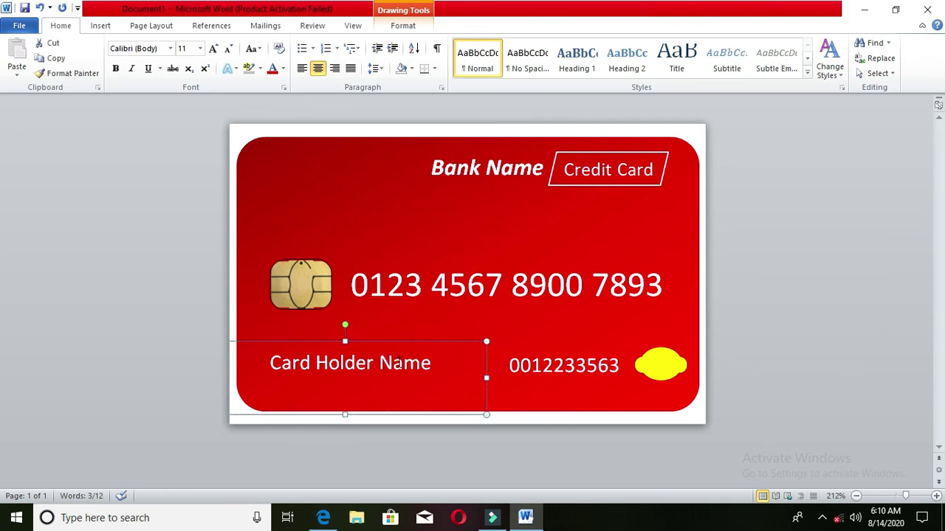
click(393, 362)
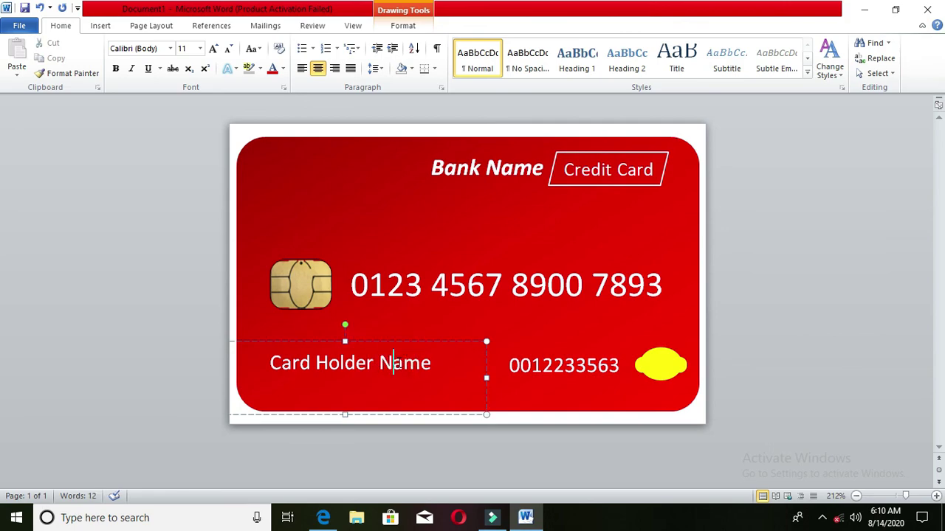
triple_click(394, 362)
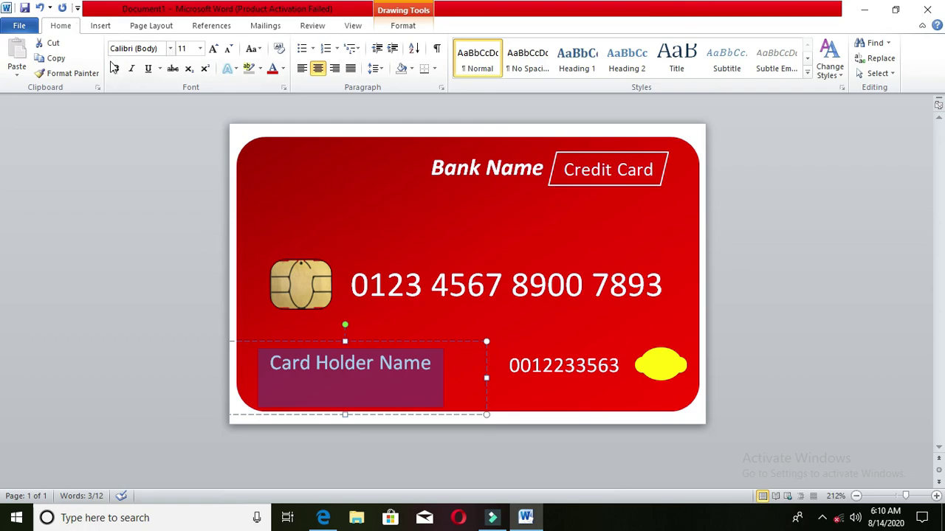